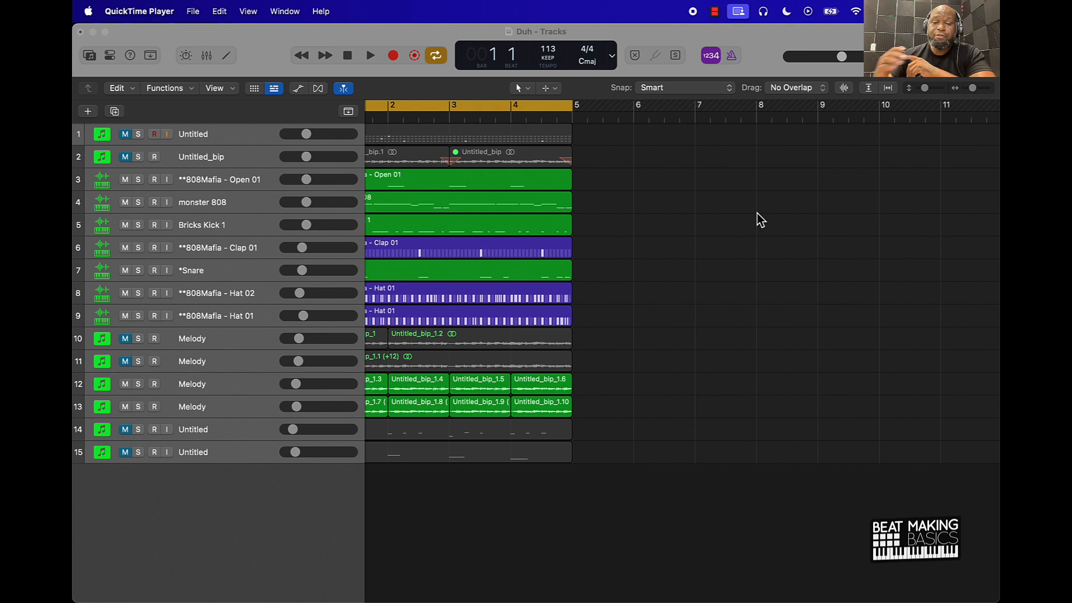
Step: Play the four-bar loop and unmute the Melody track 13 during playback
{"action": "scroll", "coordinate": [757, 214], "scroll_direction": "left", "scroll_amount": 3}
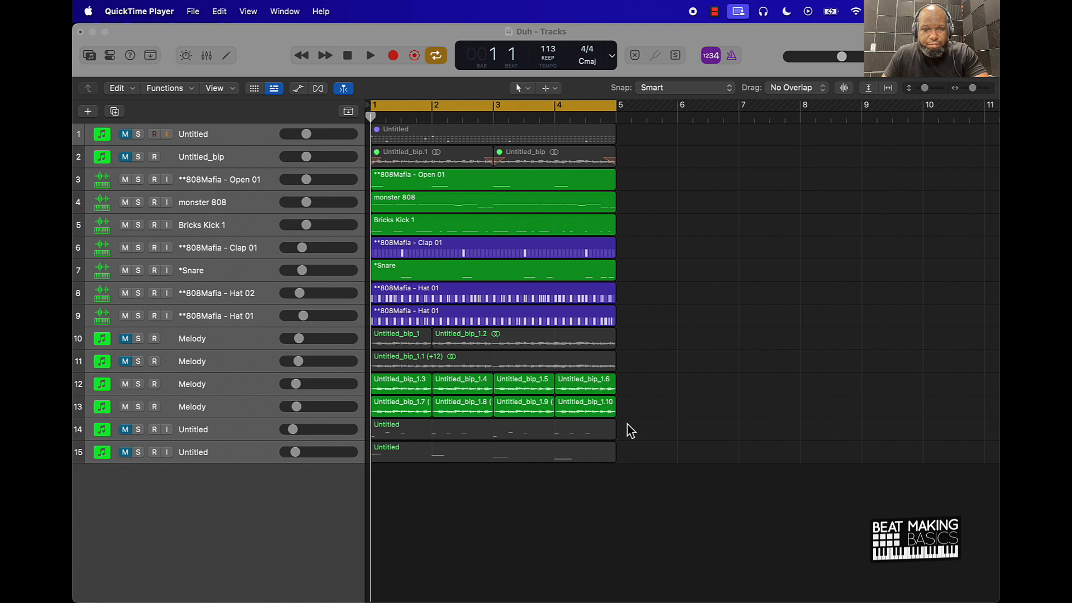
{"action": "left_click", "coordinate": [196, 409]}
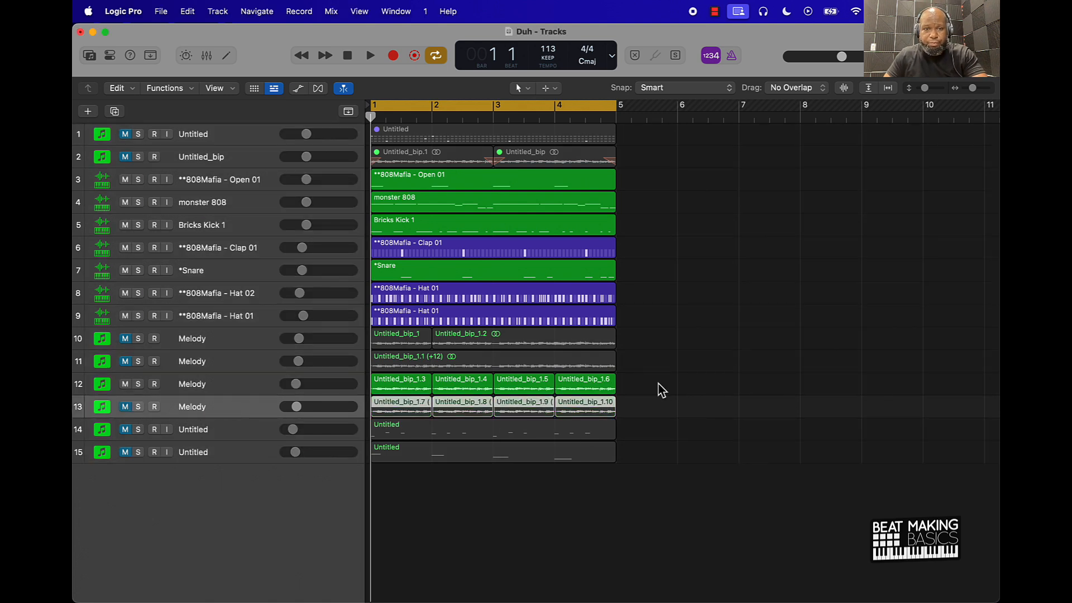
{"action": "key", "text": "space"}
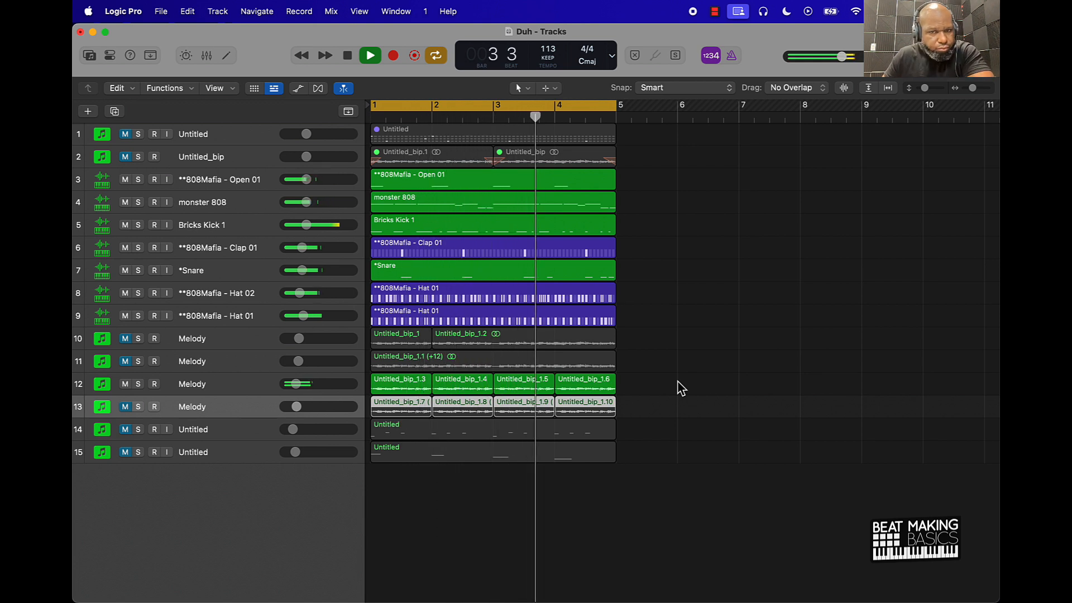
{"action": "left_click", "coordinate": [681, 388]}
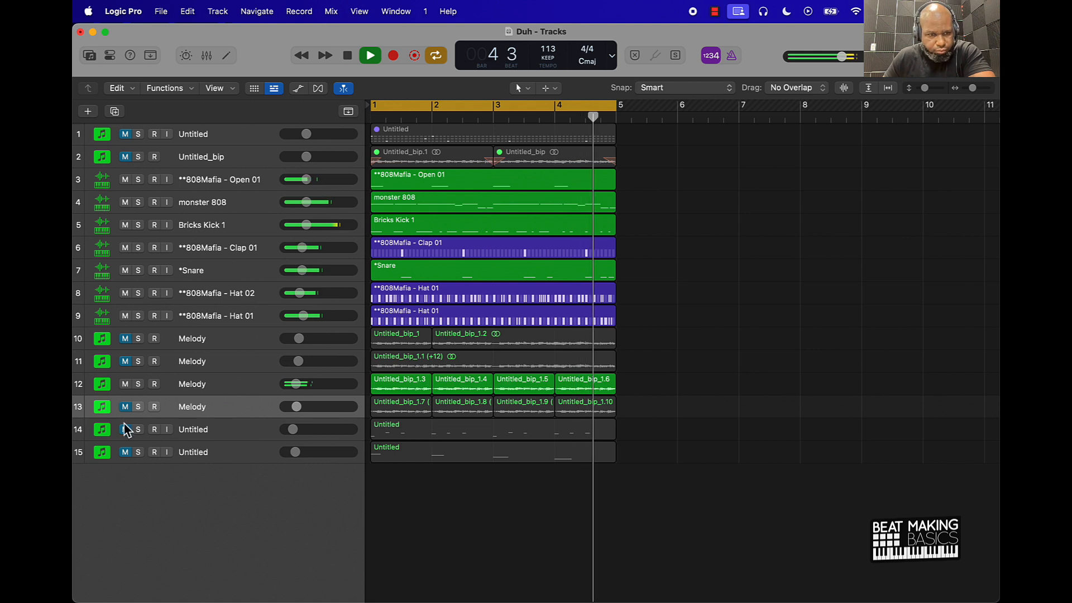
{"action": "left_click", "coordinate": [125, 407]}
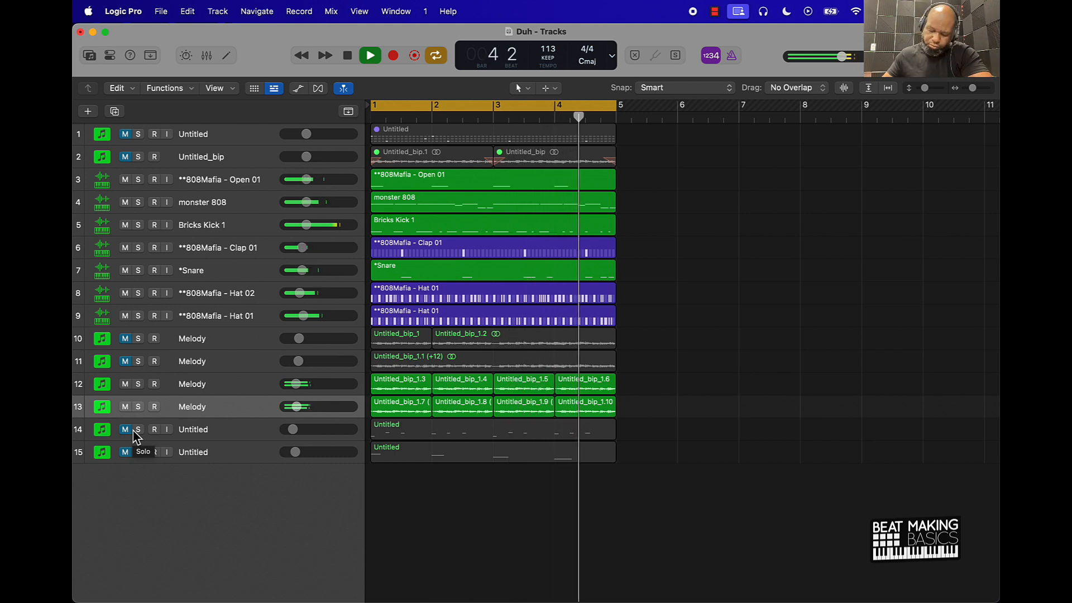
{"action": "key", "text": "space"}
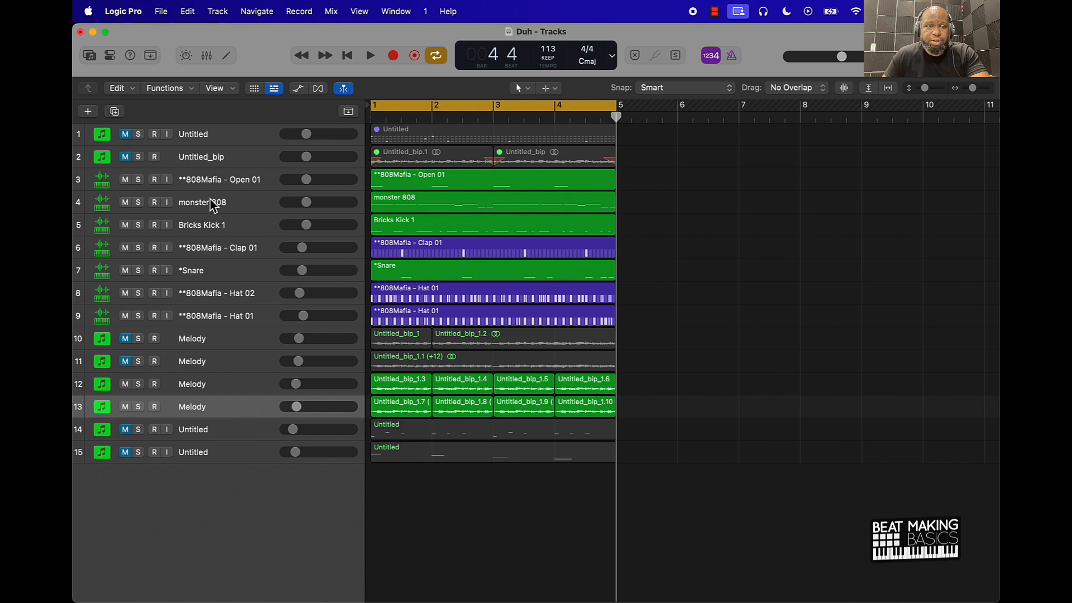
Step: Audition track 3 in solo and rename it Open
{"action": "left_click", "coordinate": [138, 179]}
{"action": "key", "text": "space"}
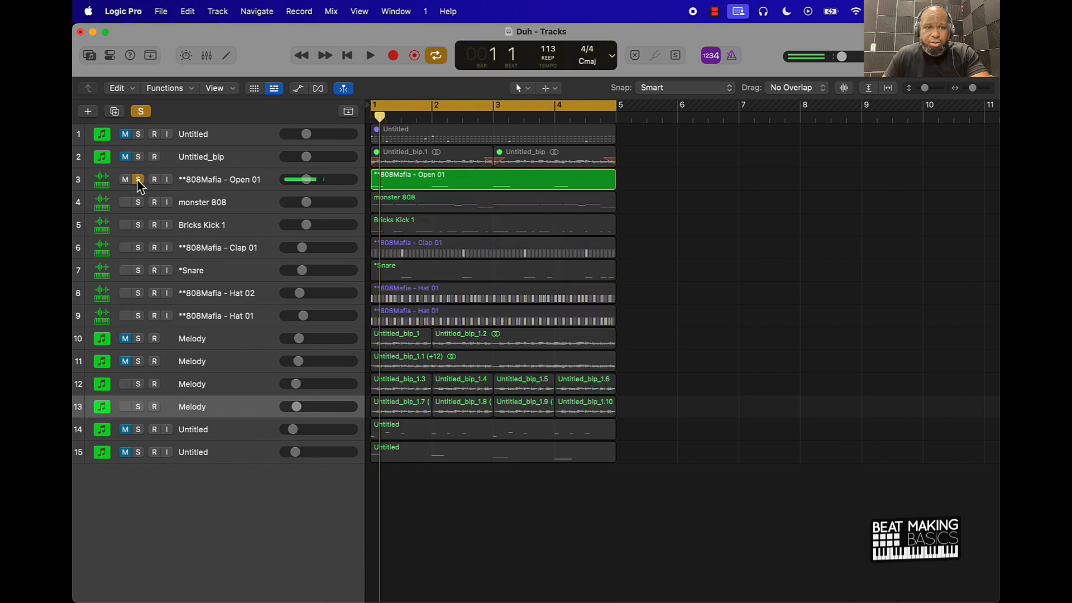
{"action": "left_click", "coordinate": [138, 179]}
{"action": "double_click", "coordinate": [232, 179]}
{"action": "type", "text": "Open"}
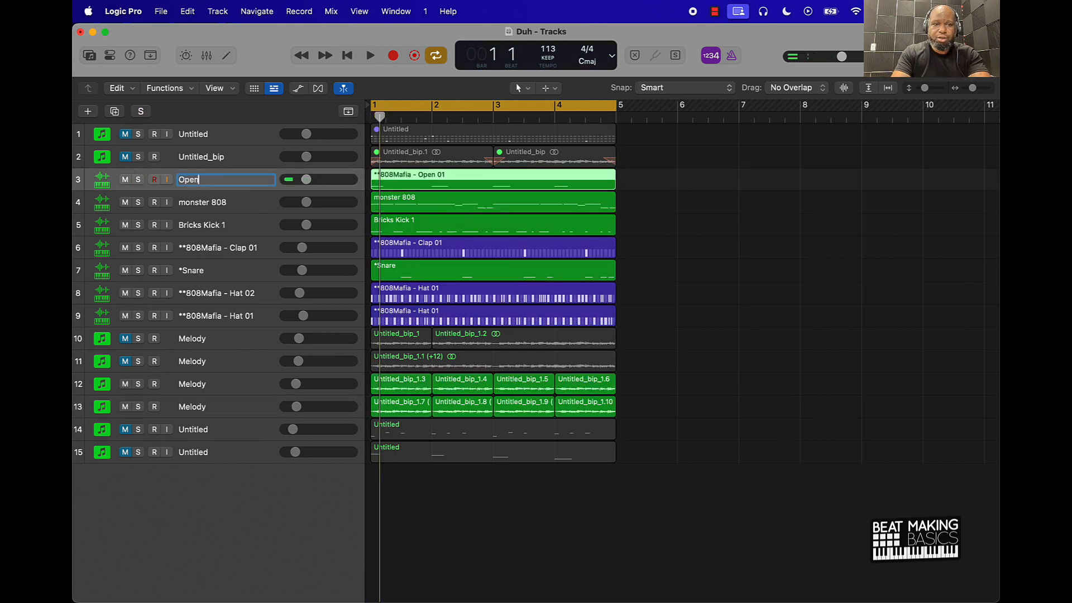
Step: Rename tracks 4 to 7 as 808, Kick, Clap and Snare
{"action": "key", "text": "Tab"}
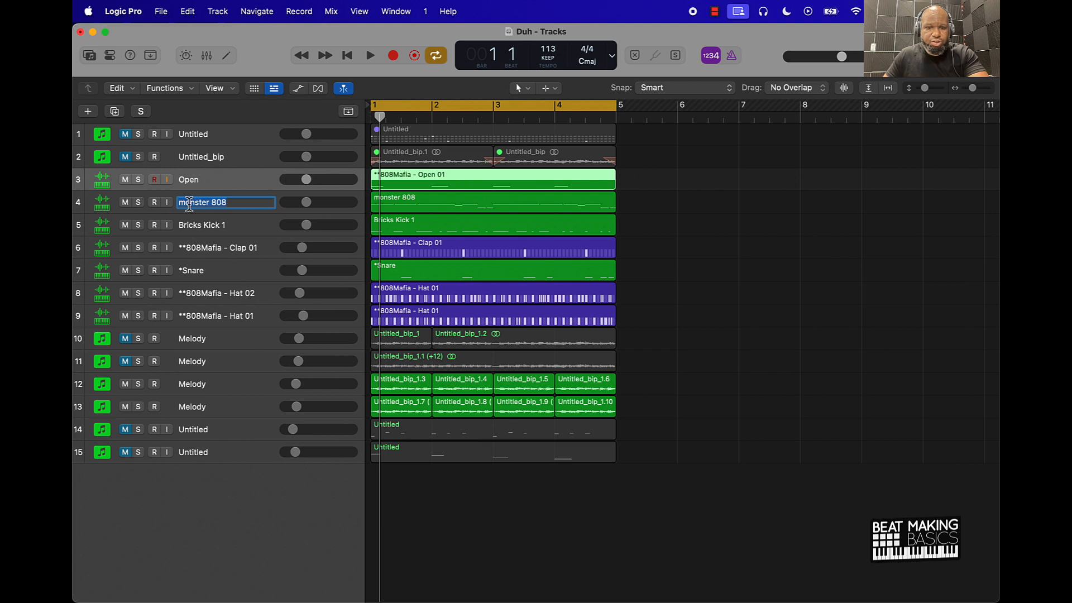
{"action": "type", "text": "808"}
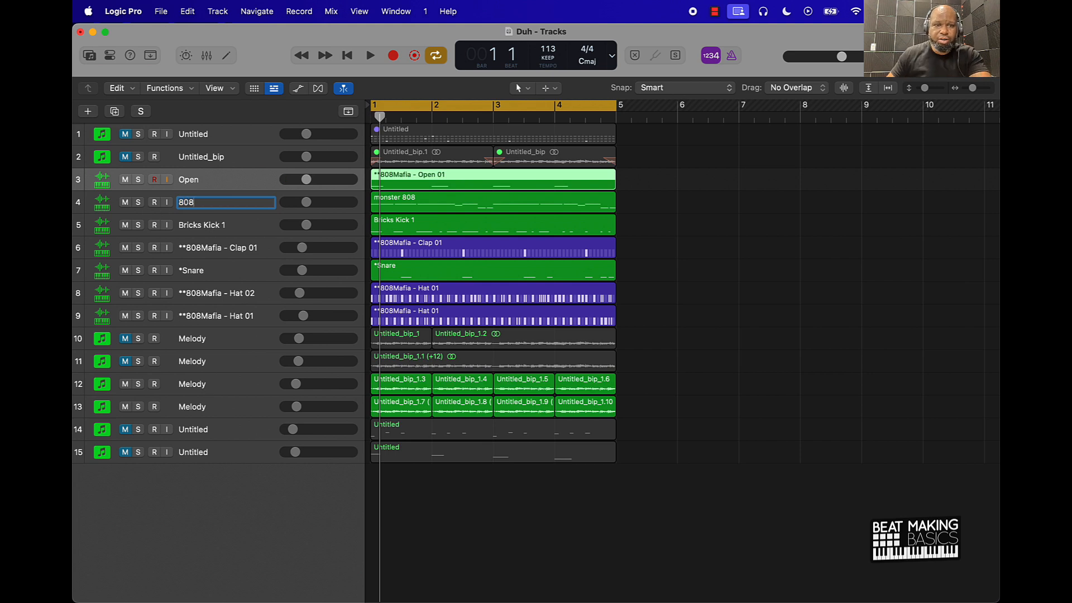
{"action": "double_click", "coordinate": [189, 224]}
{"action": "type", "text": "Kick"}
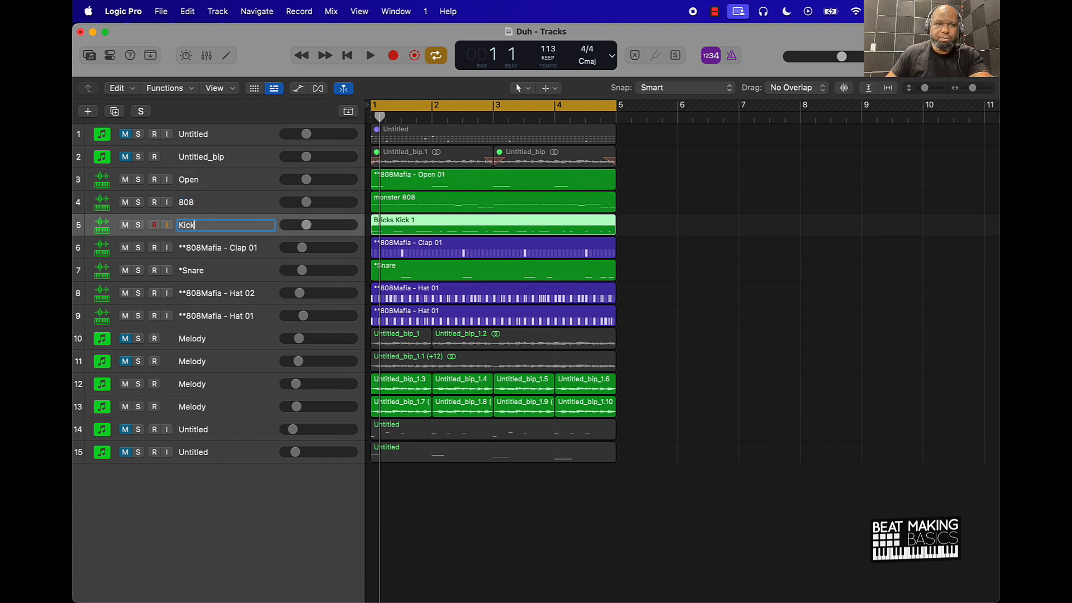
{"action": "double_click", "coordinate": [206, 248]}
{"action": "type", "text": "Clap"}
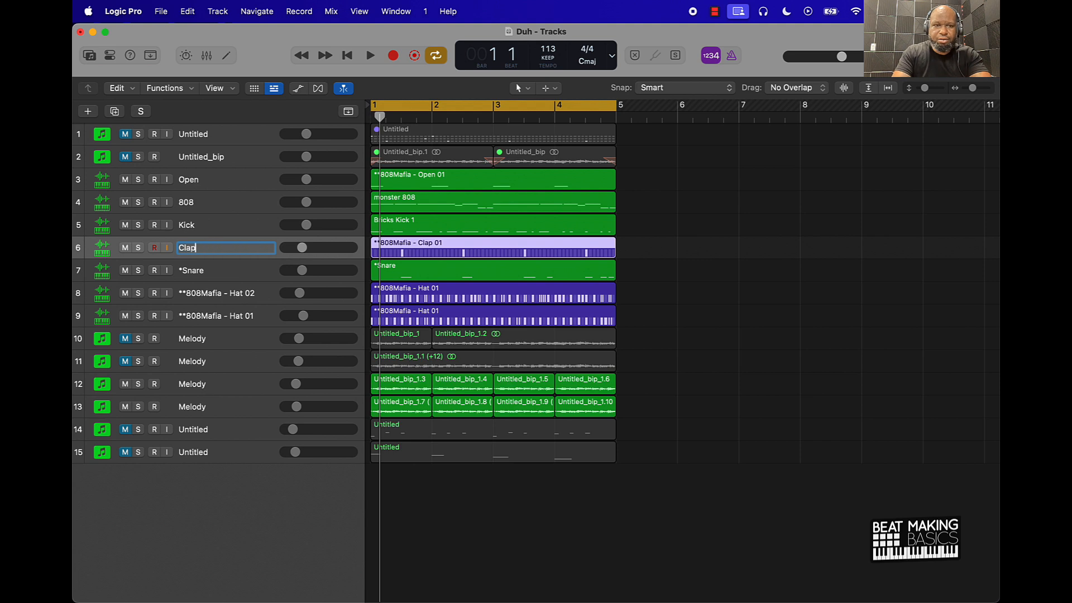
{"action": "key", "text": "Tab"}
{"action": "type", "text": "Sn"}
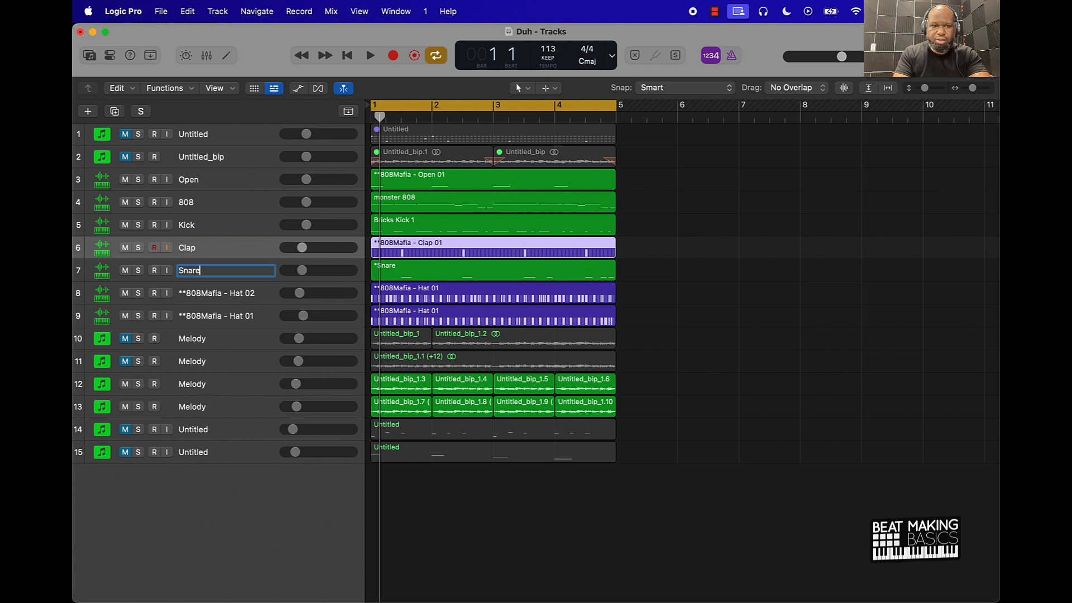
Step: Rename the two 808Mafia hat tracks as Hat 1 and Hat 2
{"action": "double_click", "coordinate": [210, 293]}
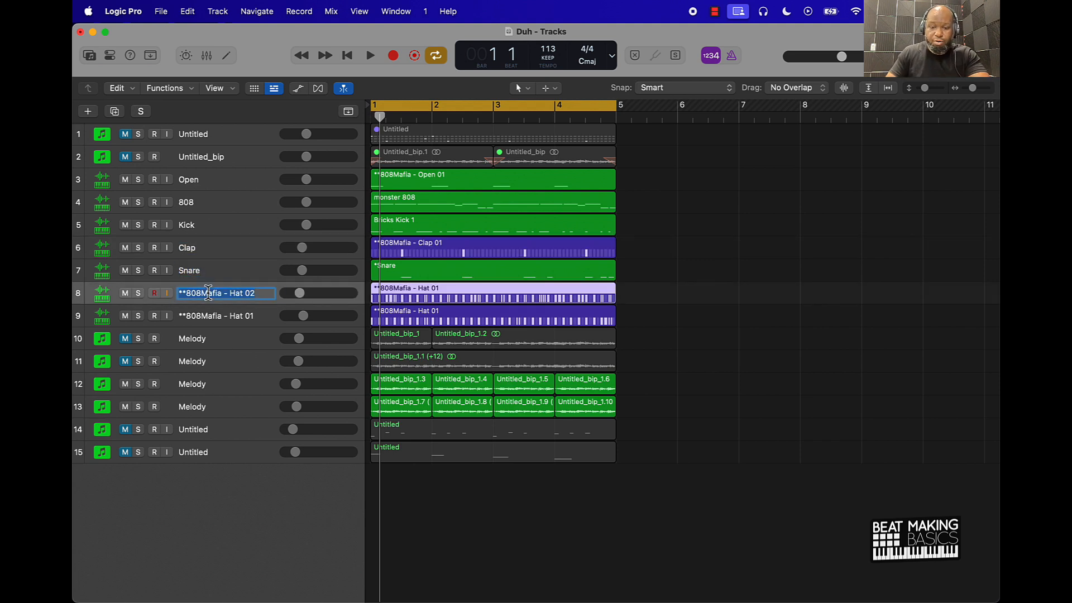
{"action": "type", "text": "Hat 1"}
{"action": "key", "text": "Tab"}
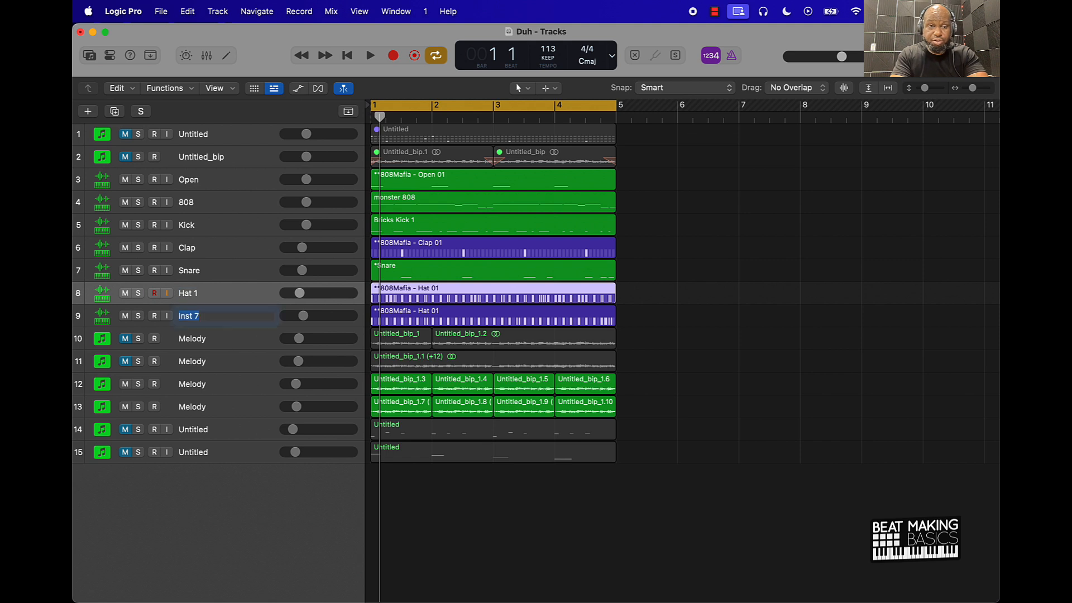
{"action": "type", "text": "Hat 2"}
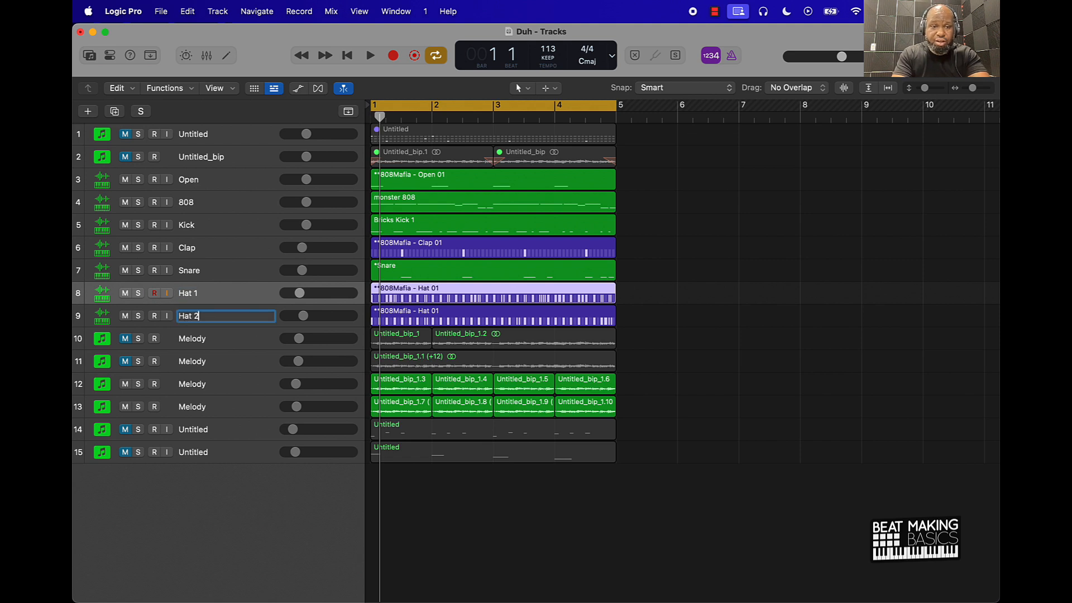
Step: Rename the two unmuted Melody tracks, 12 and 13, as Melody 1A and Melody 1B
{"action": "double_click", "coordinate": [193, 384]}
{"action": "type", "text": "1"}
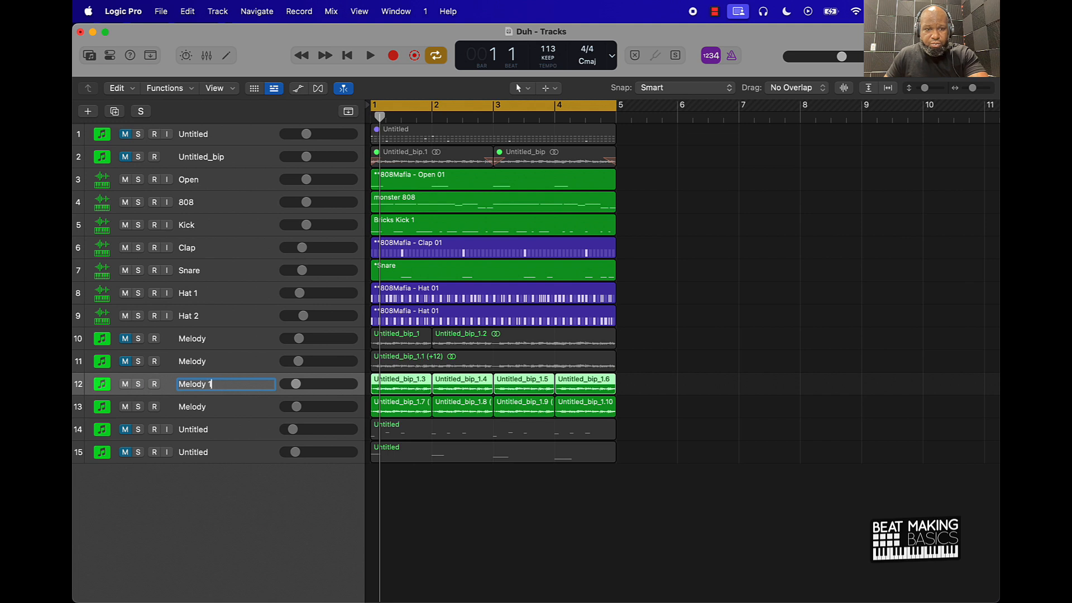
{"action": "type", "text": "A"}
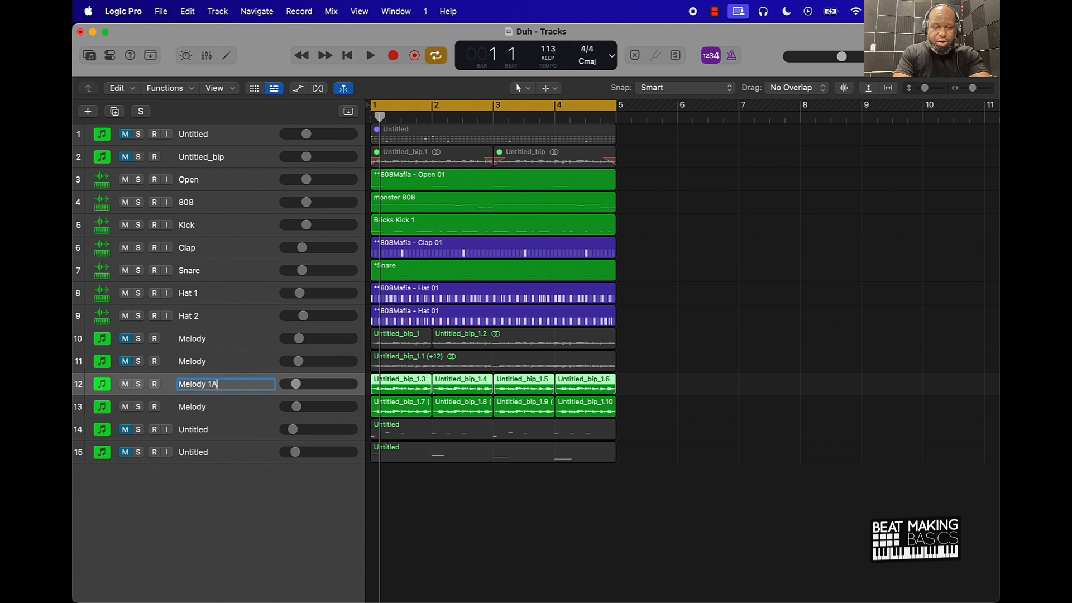
{"action": "key", "text": "Tab"}
{"action": "type", "text": "M"}
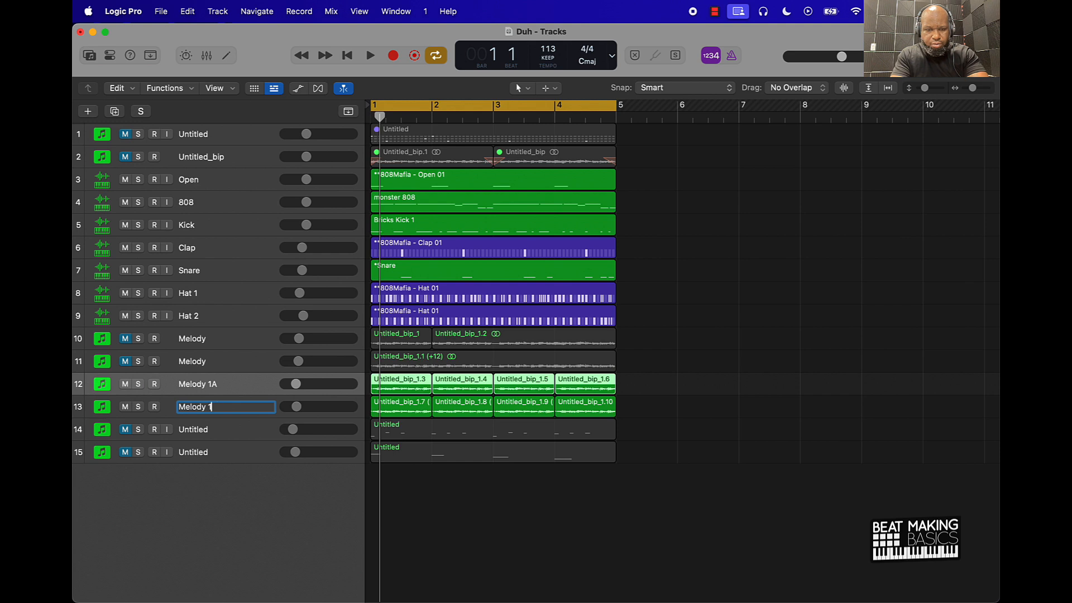
{"action": "key", "text": "Tab"}
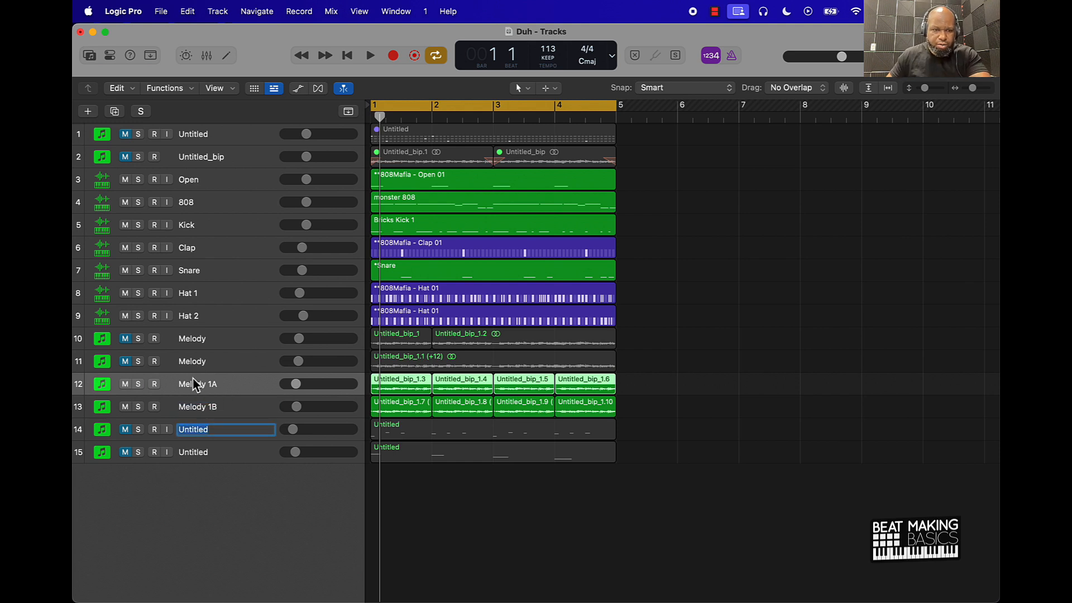
Step: Solo the untitled track 14, play it and set its volume to -20.0 dB
{"action": "left_click", "coordinate": [138, 430]}
{"action": "key", "text": "space"}
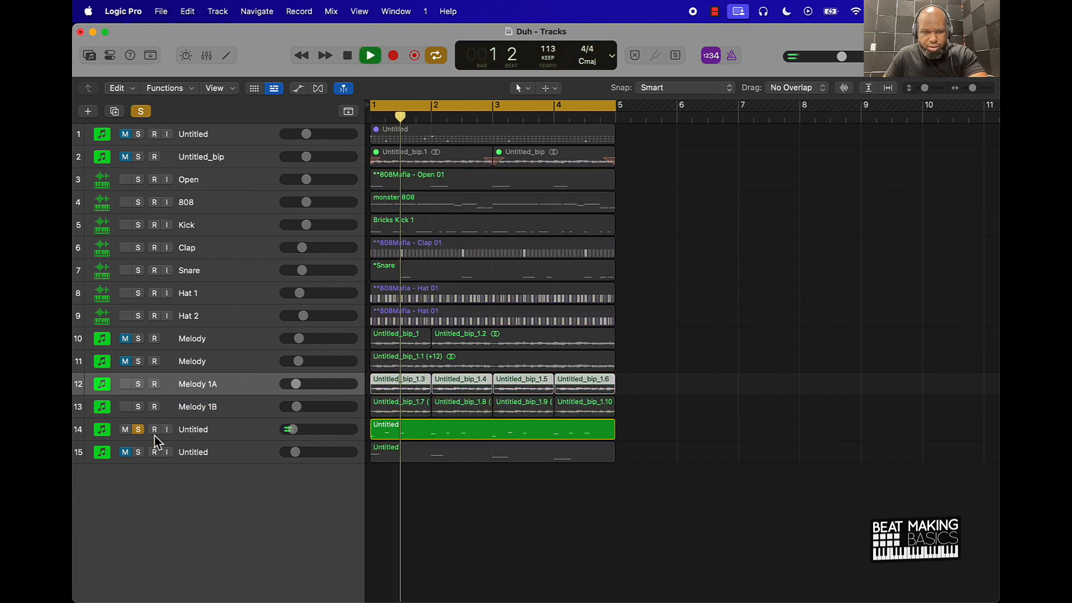
{"action": "left_click_drag", "start_coordinate": [292, 429], "coordinate": [297, 429]}
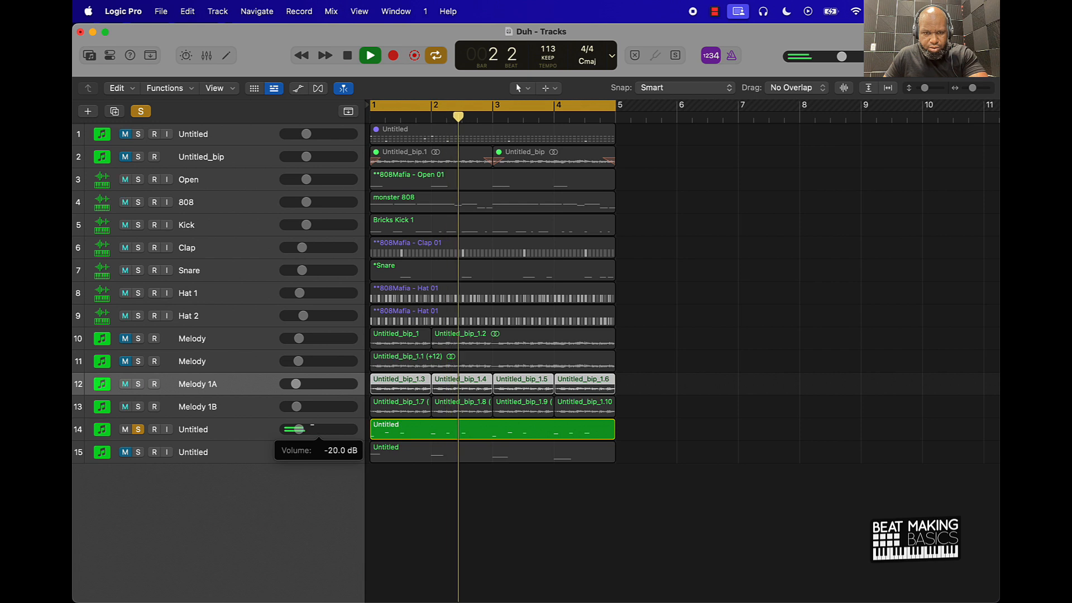
{"action": "key", "text": "space"}
Step: Rename the untitled tracks 14 and 15 as Pad and Choir
{"action": "double_click", "coordinate": [198, 431]}
{"action": "type", "text": "Pad"}
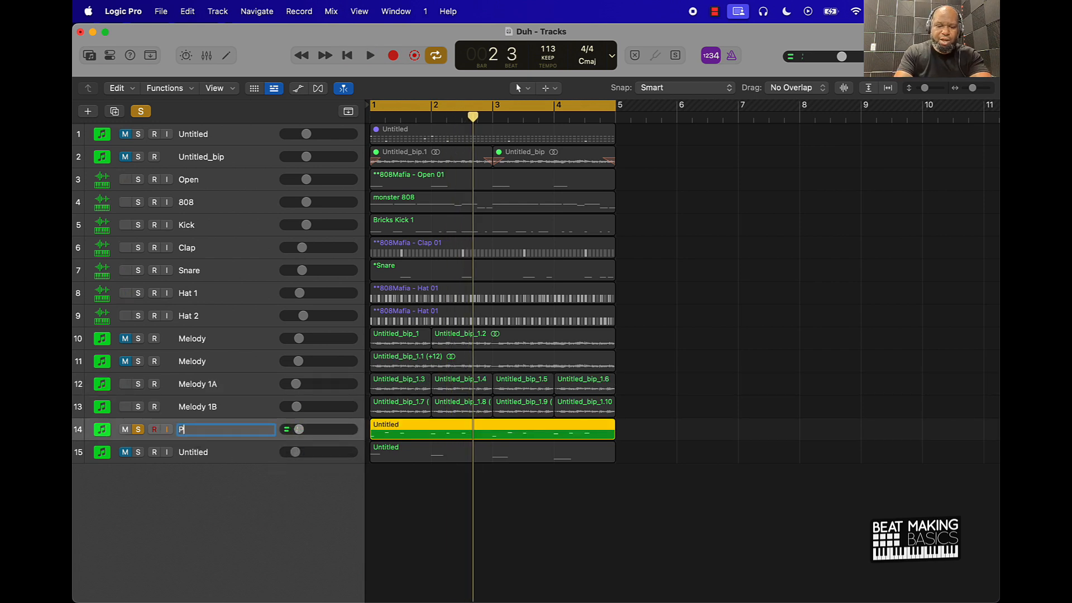
{"action": "key", "text": "Return"}
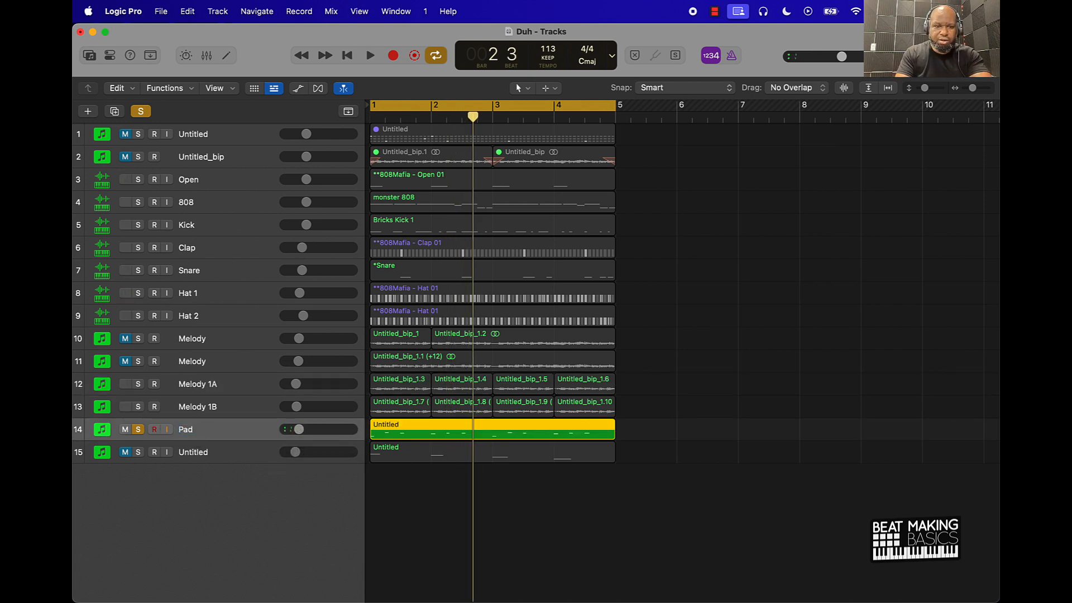
{"action": "double_click", "coordinate": [191, 451]}
{"action": "type", "text": "Choir"}
{"action": "key", "text": "Return"}
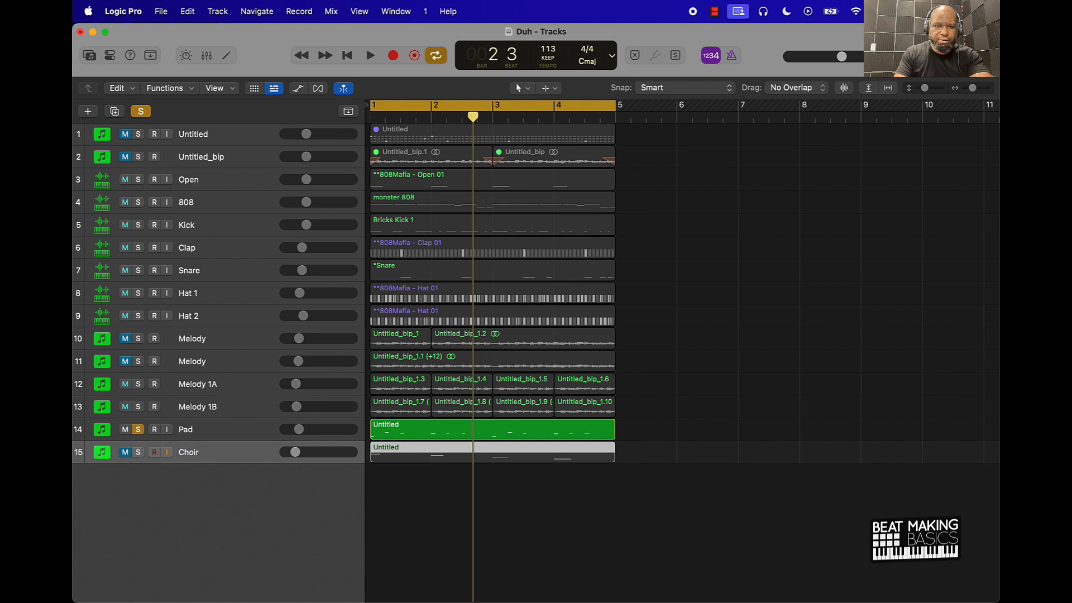
Step: Move the two muted Melody tracks together to directly below Melody 1B
{"action": "left_click", "coordinate": [220, 345]}
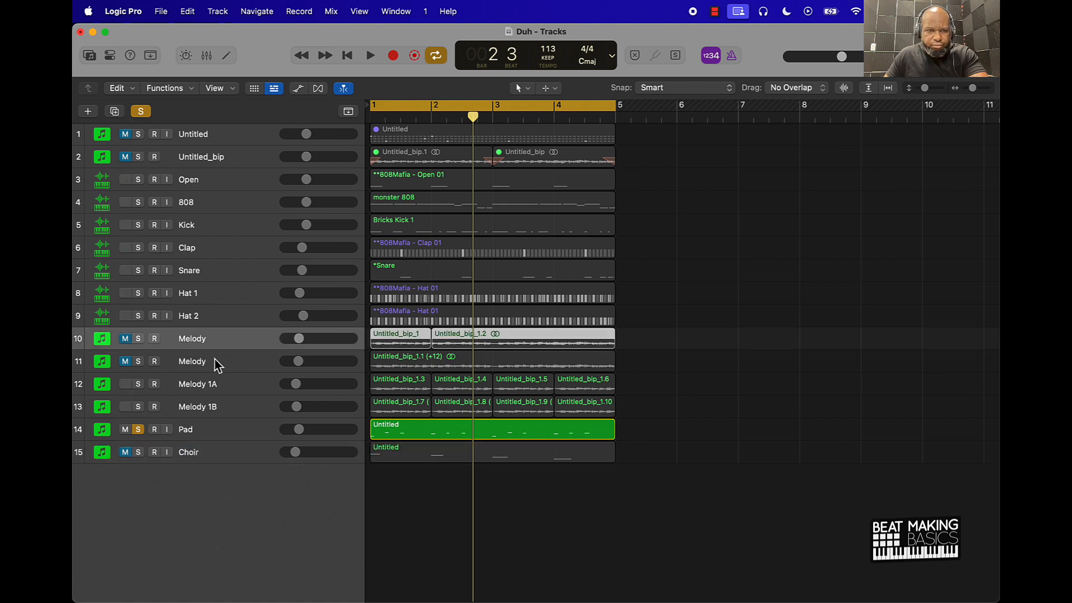
{"action": "left_click", "coordinate": [216, 362], "text": "shift"}
{"action": "left_click_drag", "start_coordinate": [216, 363], "coordinate": [221, 419]}
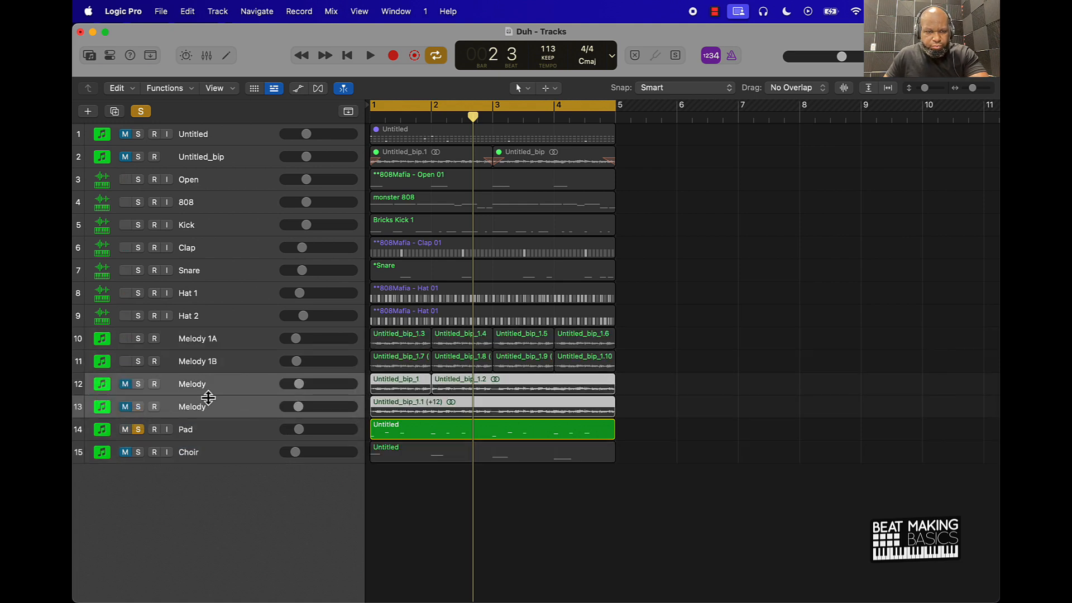
Step: Rename the two moved Melody tracks as Melody 2A and Melody 2B
{"action": "double_click", "coordinate": [223, 384]}
{"action": "key", "text": "Right"}
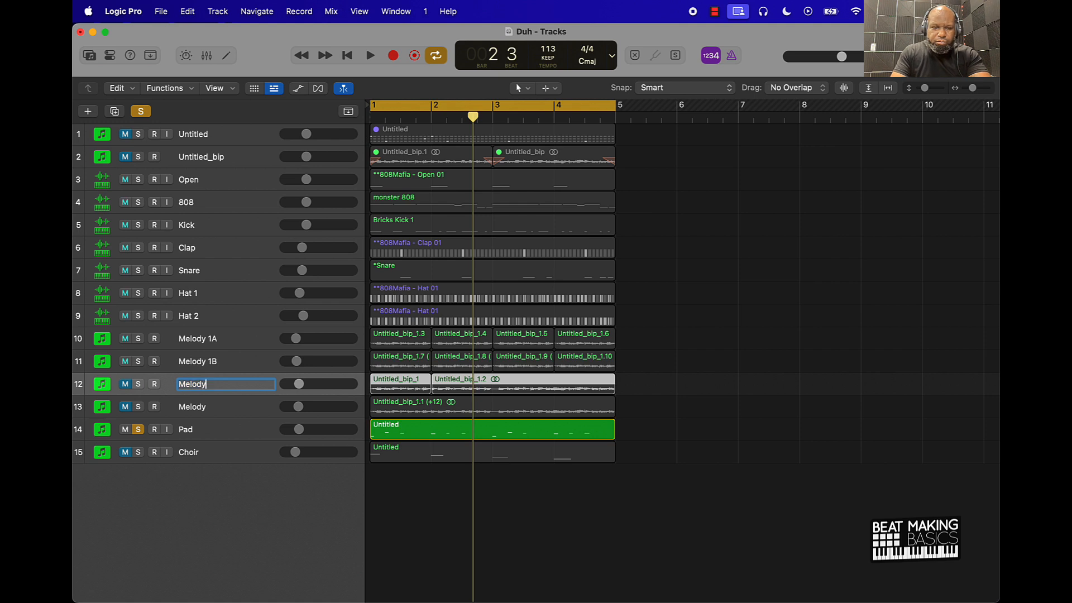
{"action": "type", "text": "2A"}
{"action": "key", "text": "Tab"}
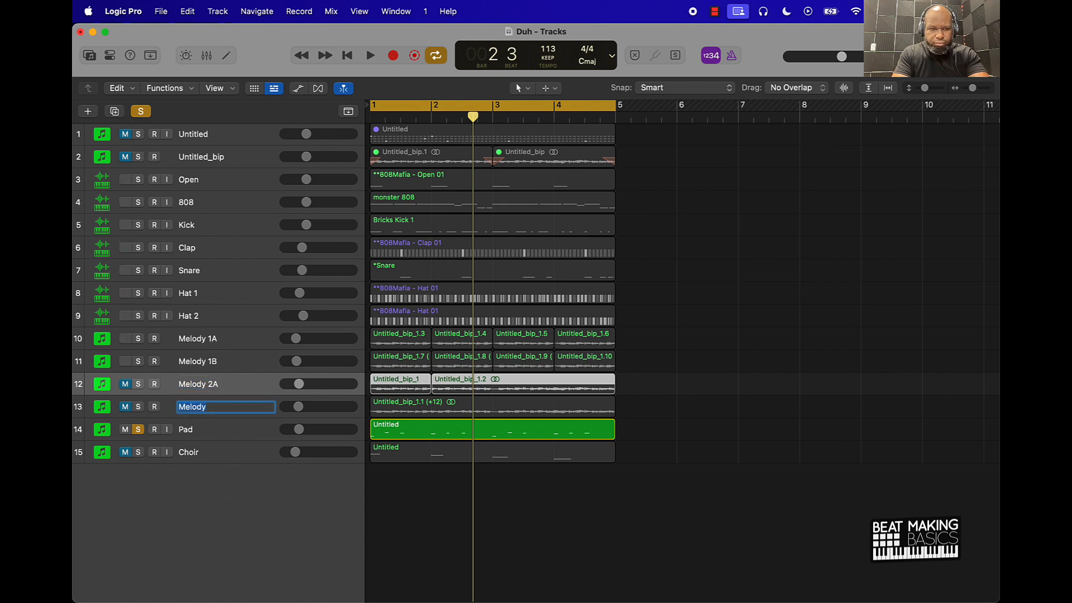
{"action": "key", "text": "Right"}
{"action": "type", "text": "2"}
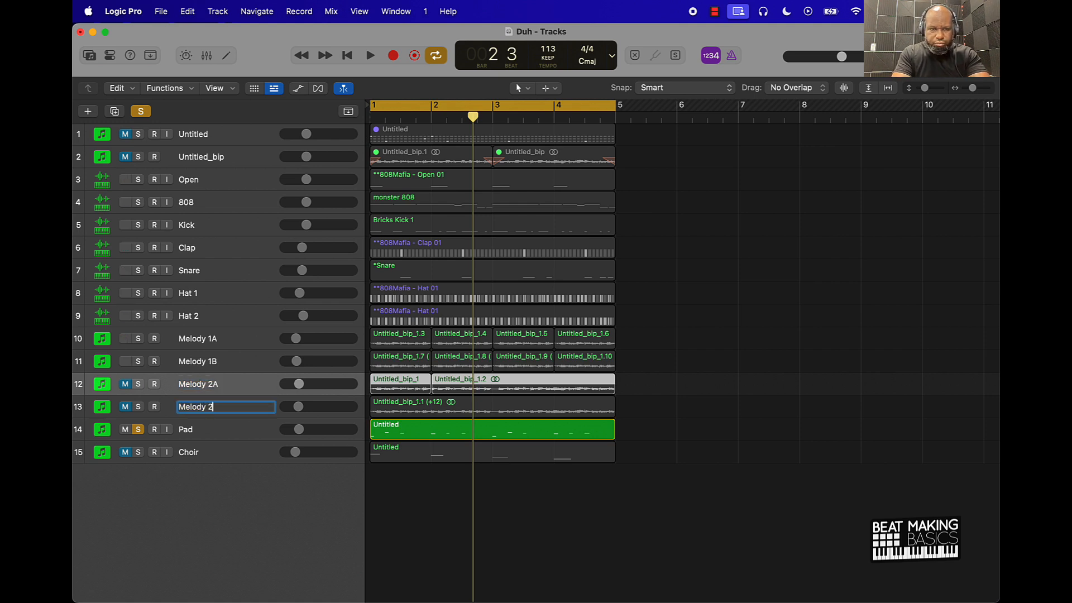
{"action": "type", "text": "B"}
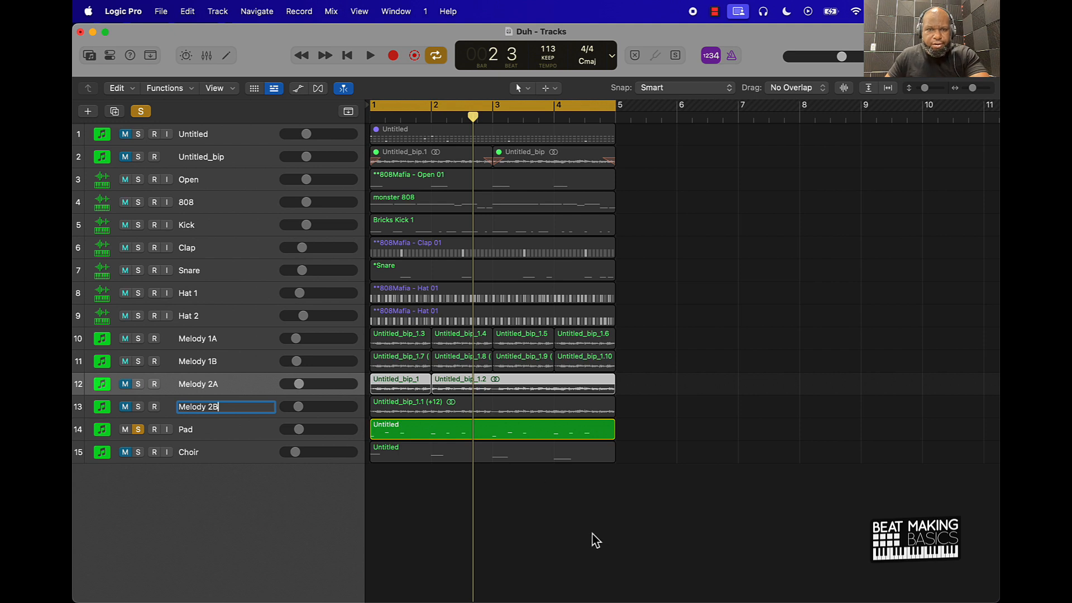
{"action": "left_click", "coordinate": [593, 535]}
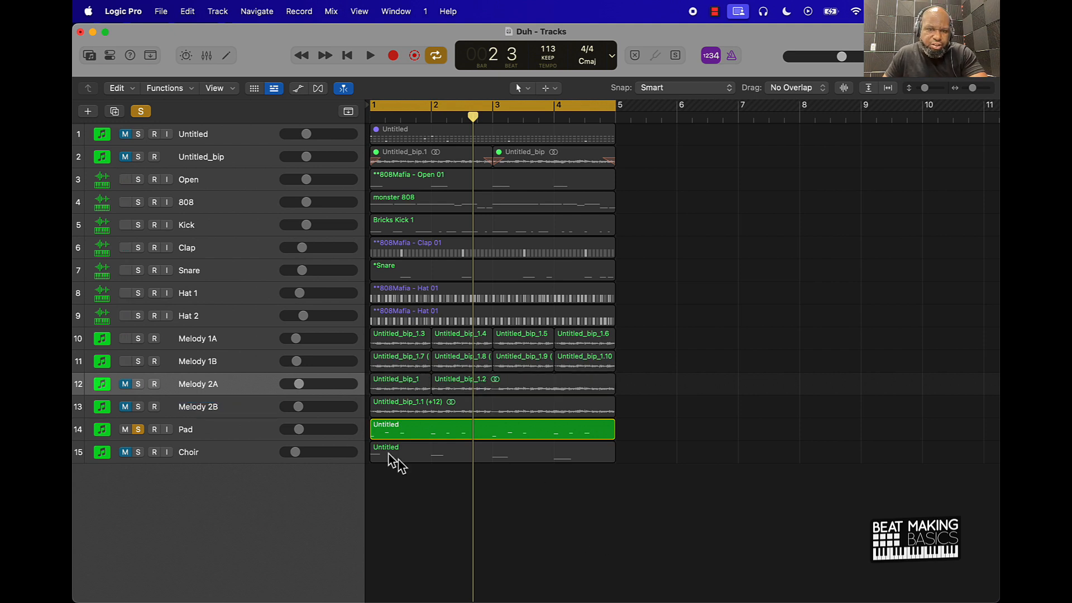
Step: Join the separate audio regions into a single region on each of the Melody 2A, Melody 1B and Melody 1A tracks
{"action": "left_click", "coordinate": [252, 382]}
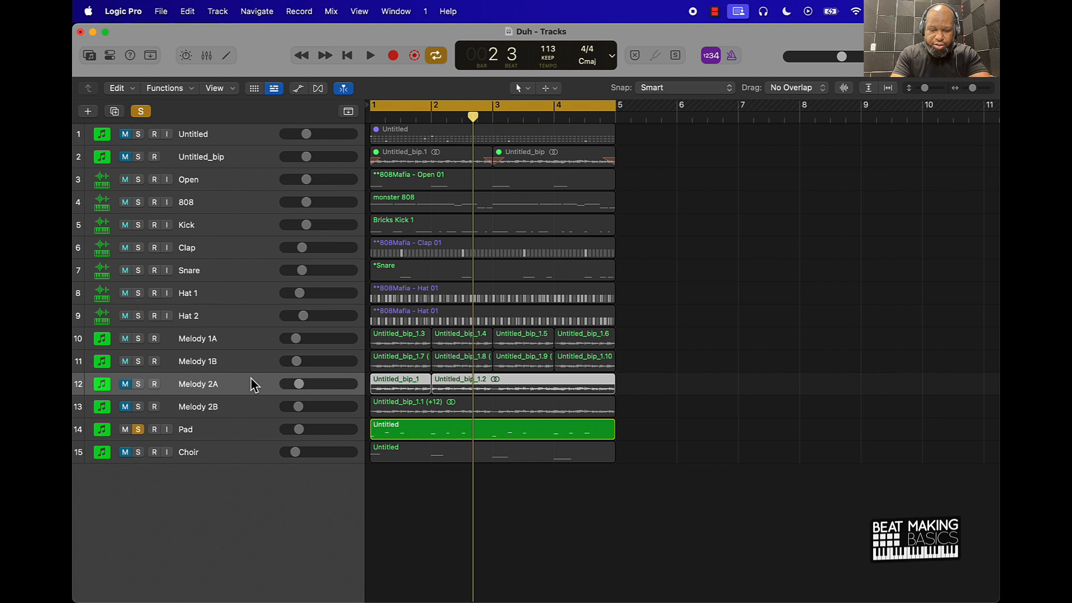
{"action": "key", "text": "super+j"}
{"action": "key", "text": "Up"}
{"action": "key", "text": "super+j"}
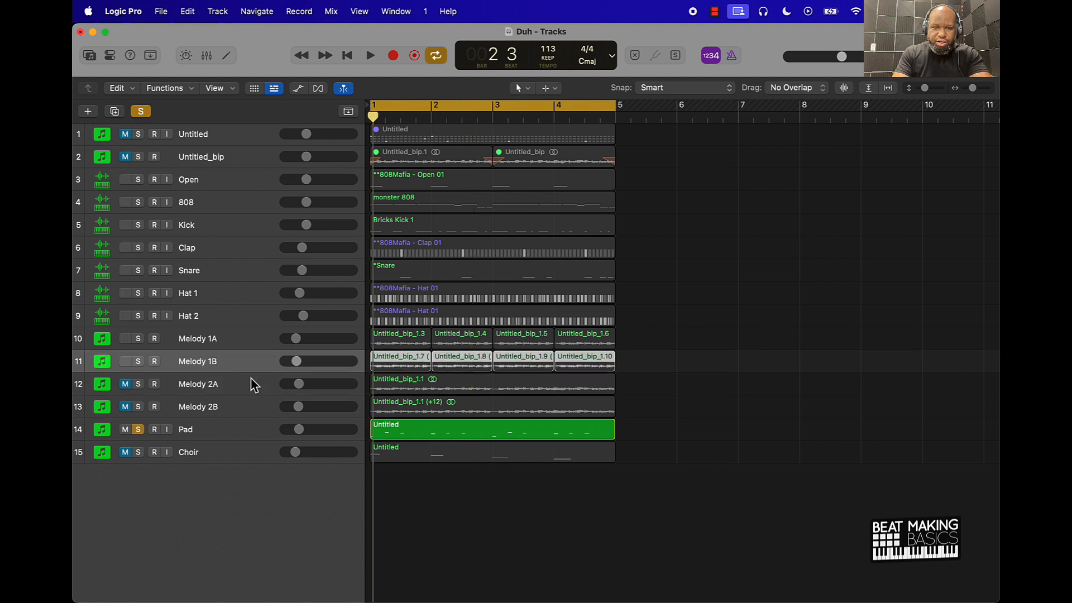
{"action": "key", "text": "Up"}
{"action": "key", "text": "super+j"}
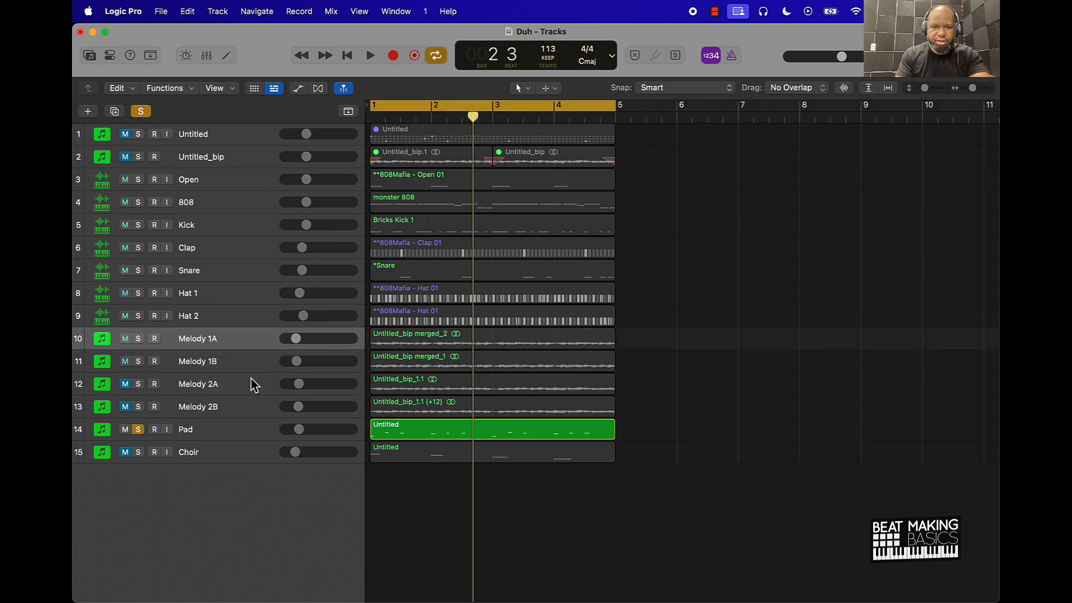
Step: Unsolo the Pad track and convert the pattern regions on the Hat 2, Hat 1 and Clap tracks to MIDI regions
{"action": "key", "text": "Up"}
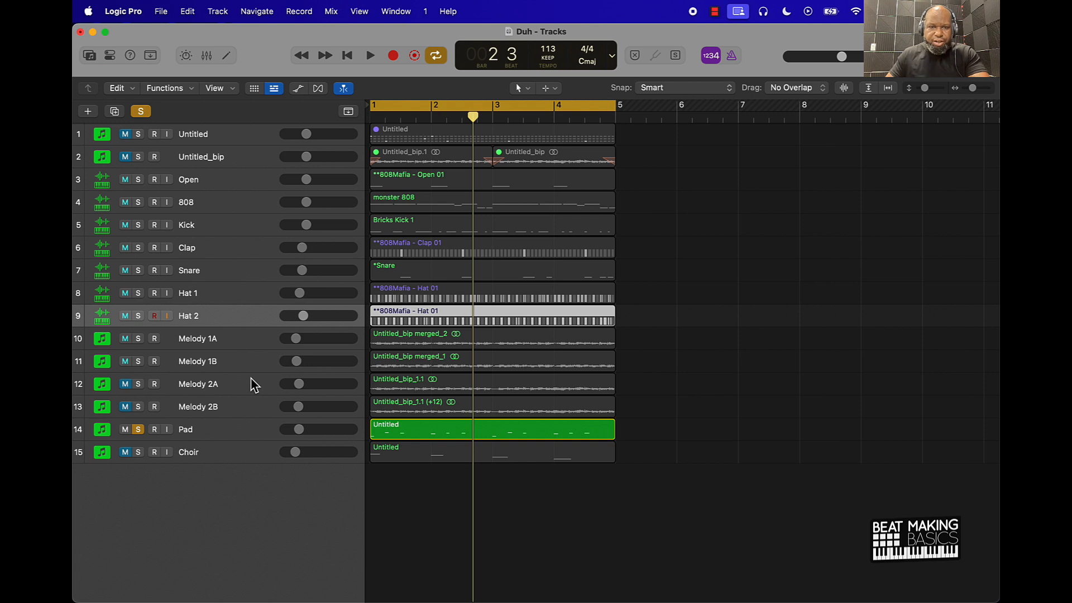
{"action": "left_click", "coordinate": [139, 429]}
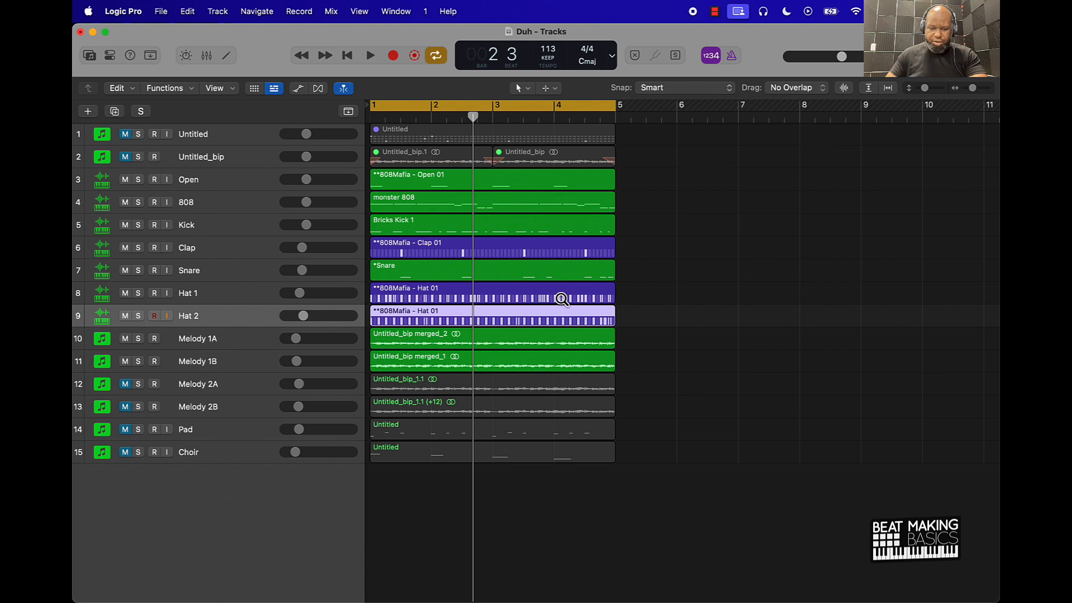
{"action": "key", "text": "ctrl+alt+super+m"}
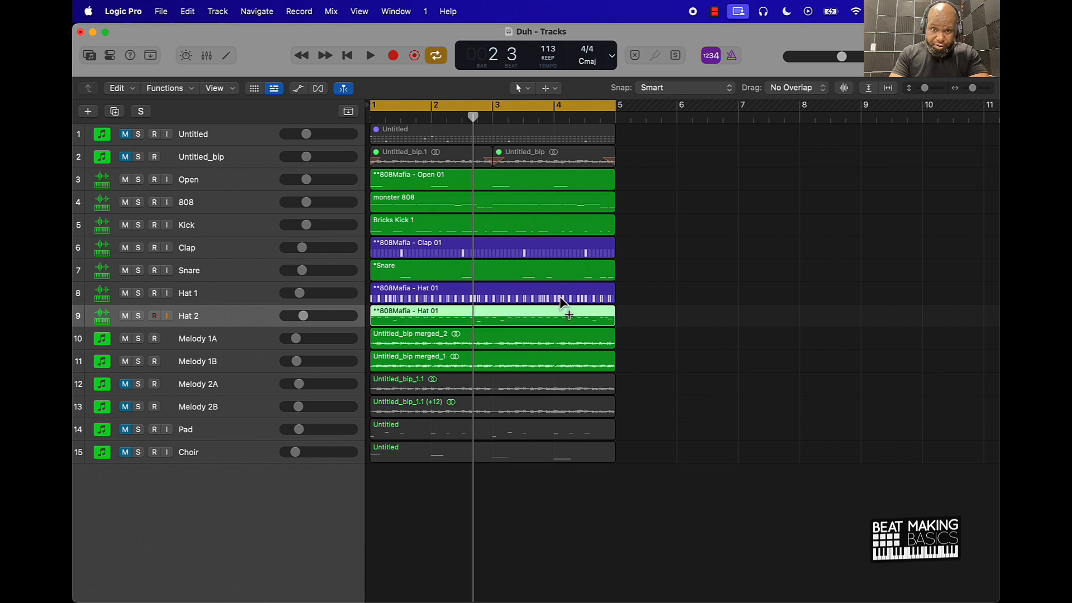
{"action": "left_click", "coordinate": [561, 299]}
{"action": "key", "text": "ctrl+alt+super+m"}
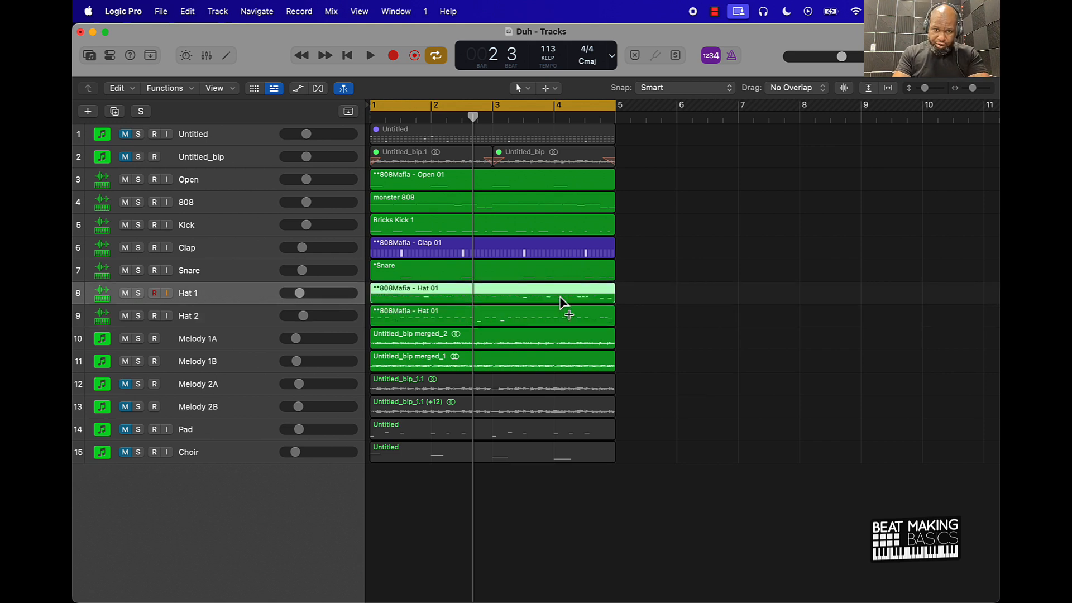
{"action": "key", "text": "Up"}
{"action": "key", "text": "Up"}
{"action": "key", "text": "ctrl+alt+super+m"}
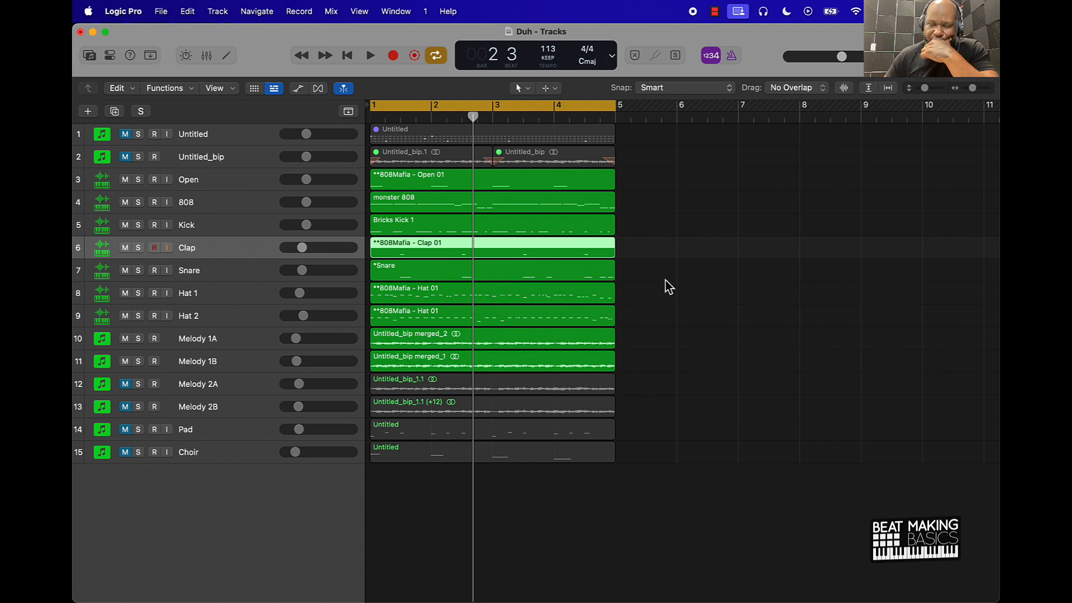
Step: Inspect the converted Clap region's notes in the Piano Roll and close the editor
{"action": "double_click", "coordinate": [483, 252]}
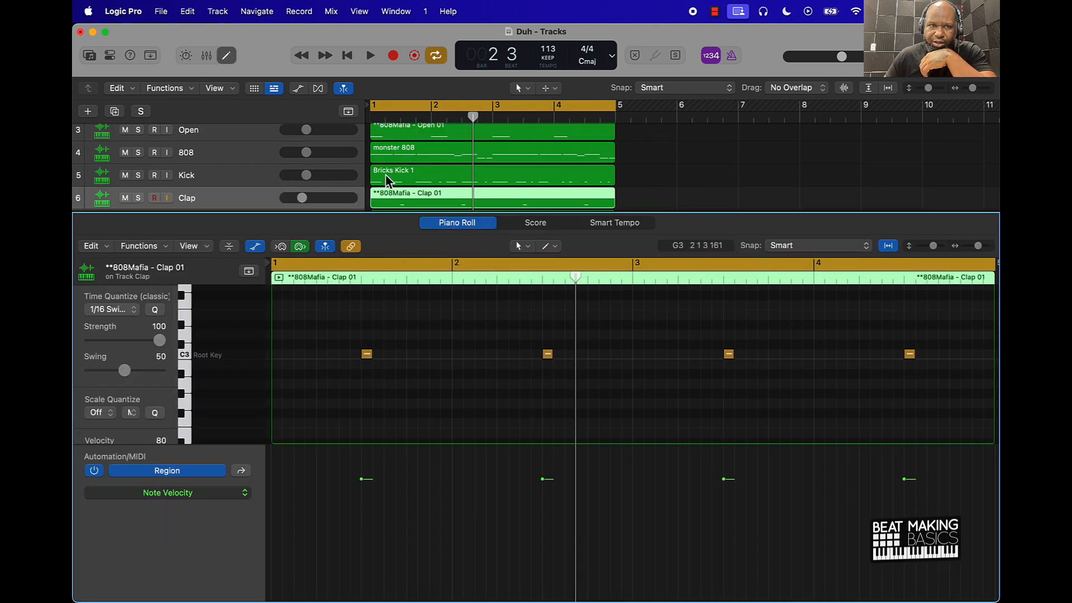
{"action": "left_click", "coordinate": [226, 55]}
{"action": "left_click", "coordinate": [744, 302]}
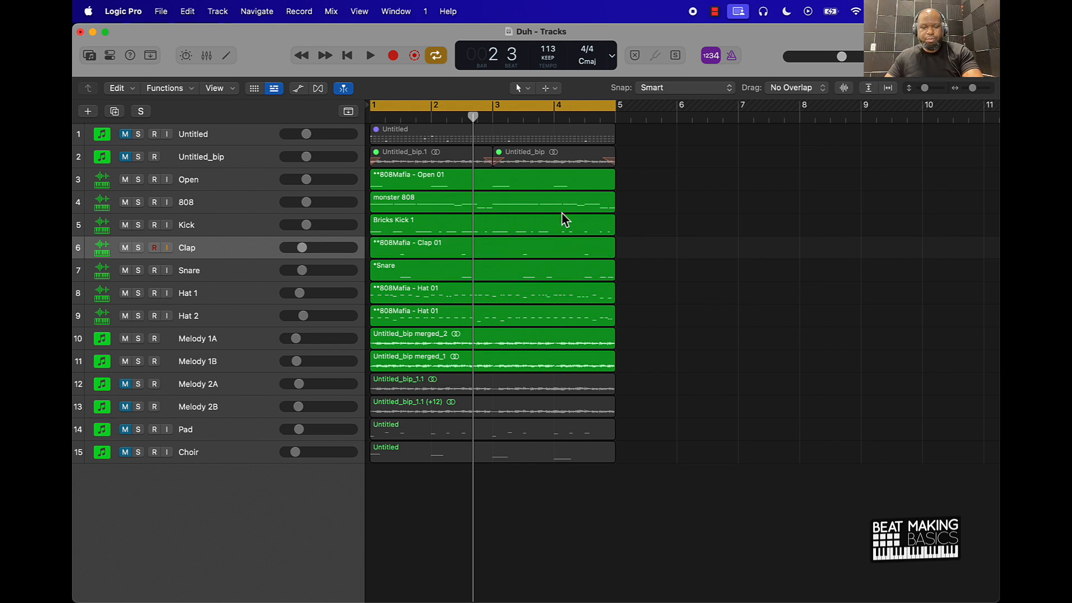
Step: Name all regions after the tracks they are on
{"action": "key", "text": "super+a"}
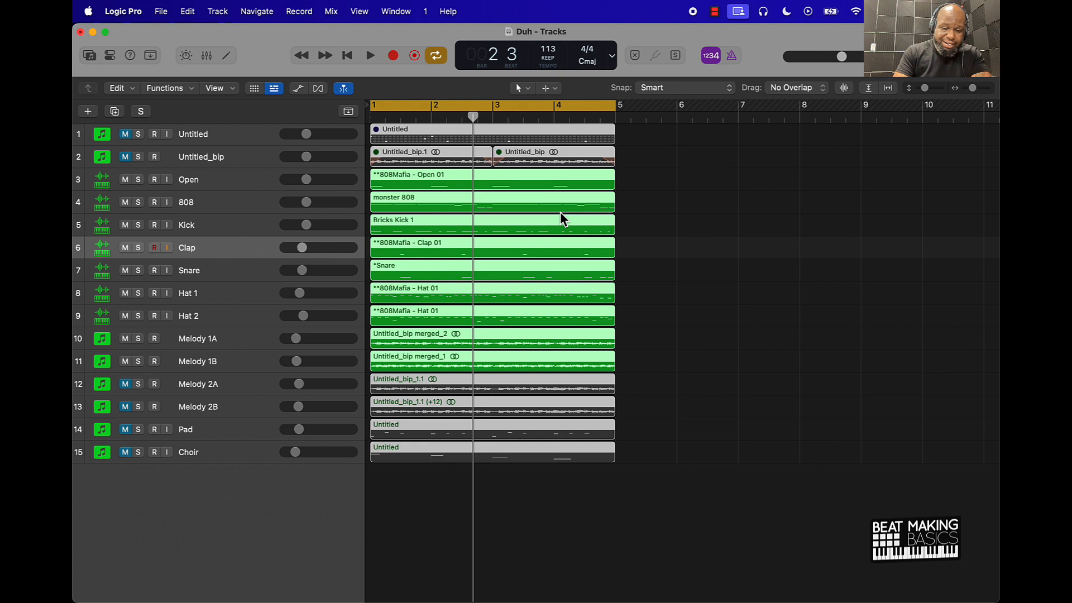
{"action": "key", "text": "alt+shift+n"}
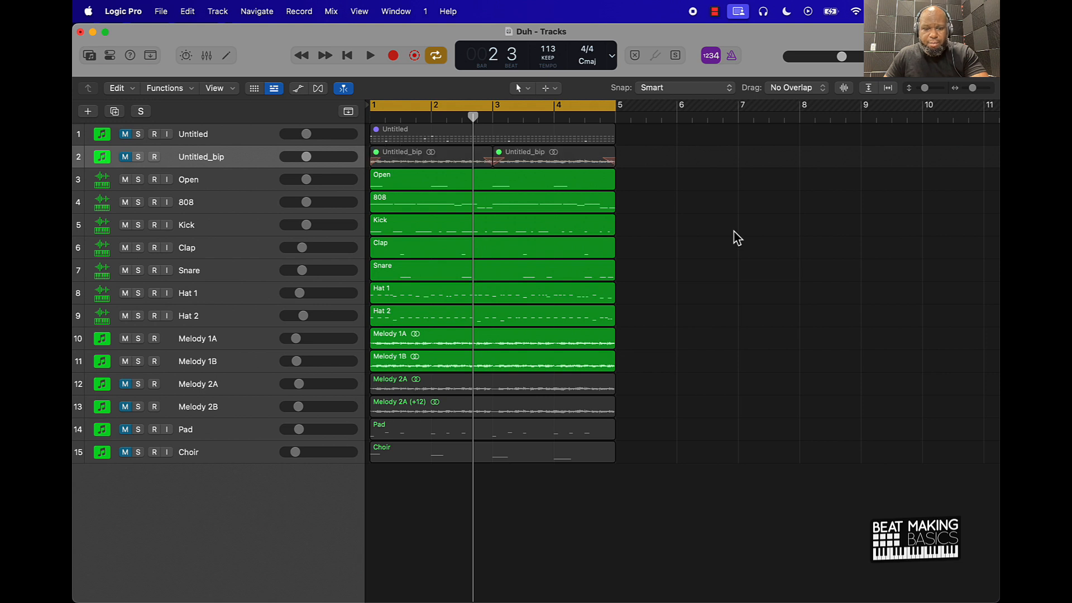
Step: Save a copy of the project as Duh2 in the Duh folder, organised as a folder with audio files copied
{"action": "key", "text": "super+shift+s"}
{"action": "key", "text": "Right"}
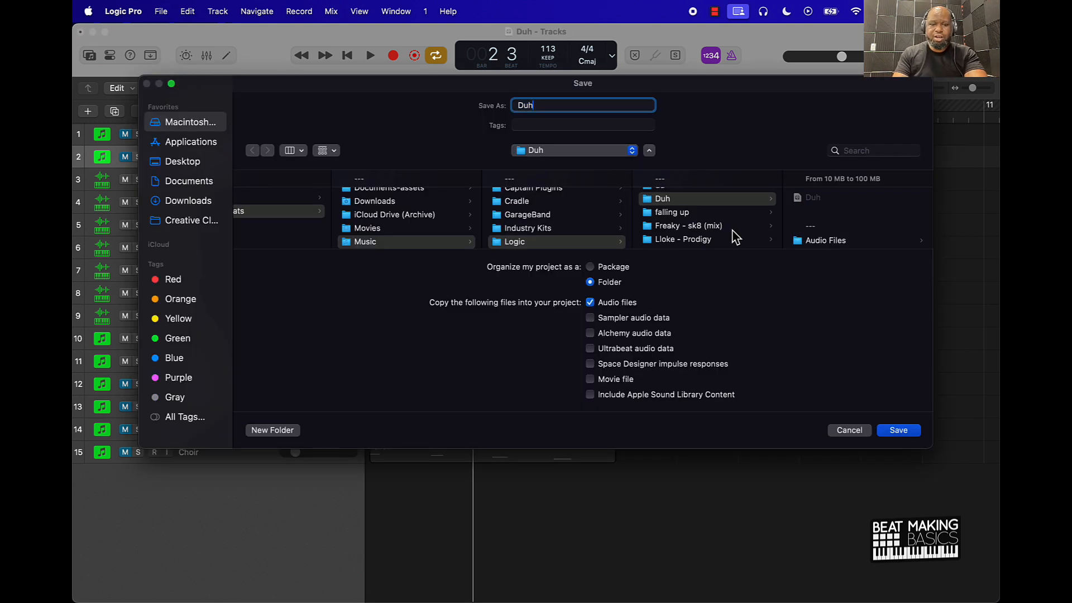
{"action": "key", "text": "Return"}
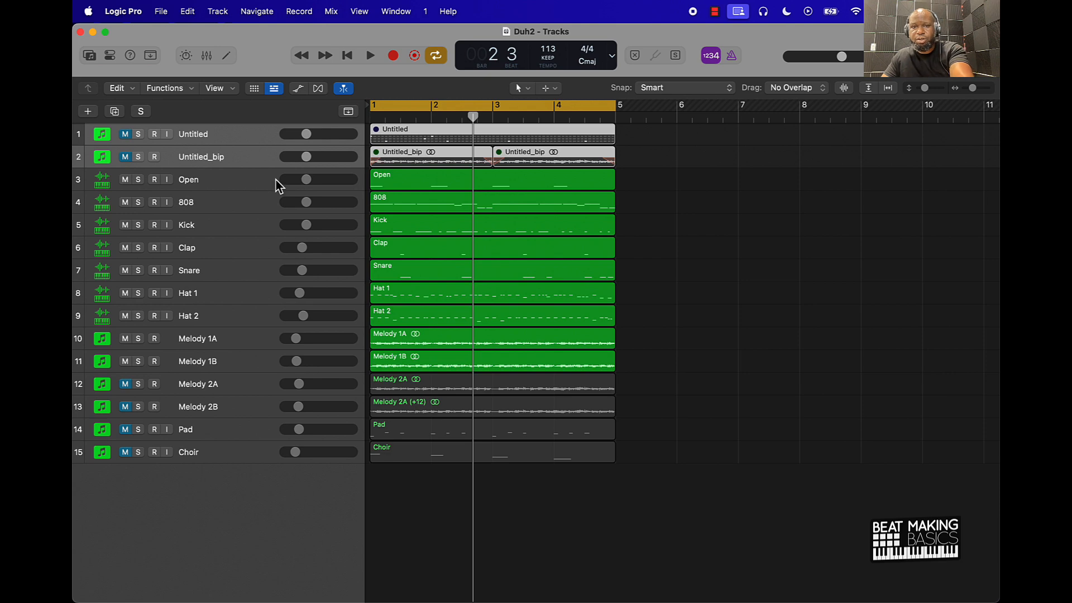
Step: Delete the muted Untitled and Untitled_bip tracks
{"action": "key", "text": "Delete"}
{"action": "key", "text": "Delete"}
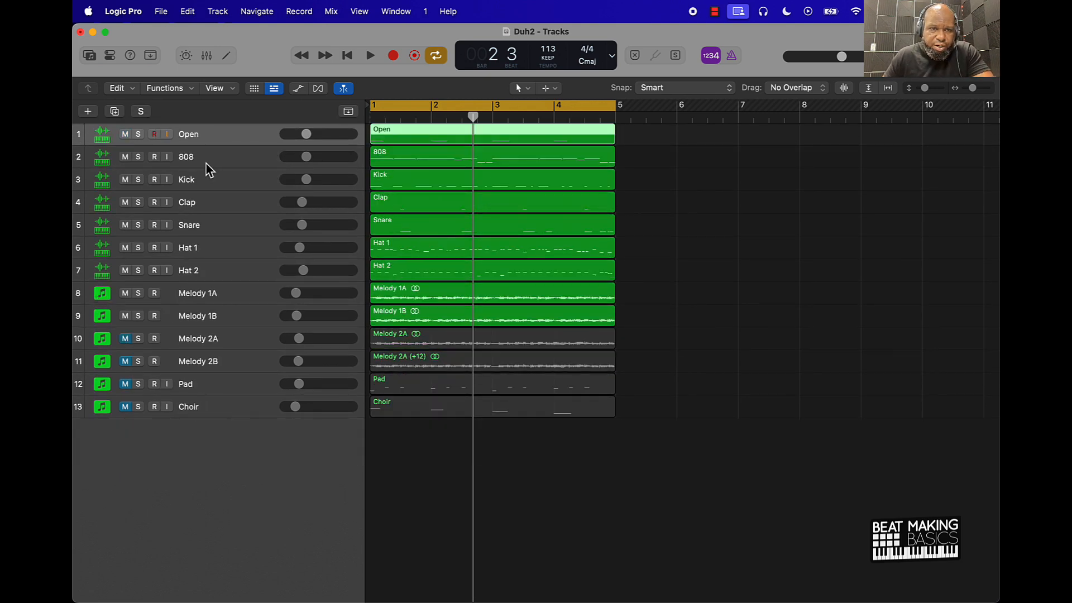
Step: Reorder the drum tracks to 808, Kick, Clap, Snare, Hat 1, Hat 2 and Open
{"action": "mouse_move", "coordinate": [206, 163]}
{"action": "left_mouse_down"}
{"action": "mouse_move", "coordinate": [211, 134]}
{"action": "mouse_move", "coordinate": [215, 173]}
{"action": "mouse_move", "coordinate": [210, 156]}
{"action": "left_mouse_up"}
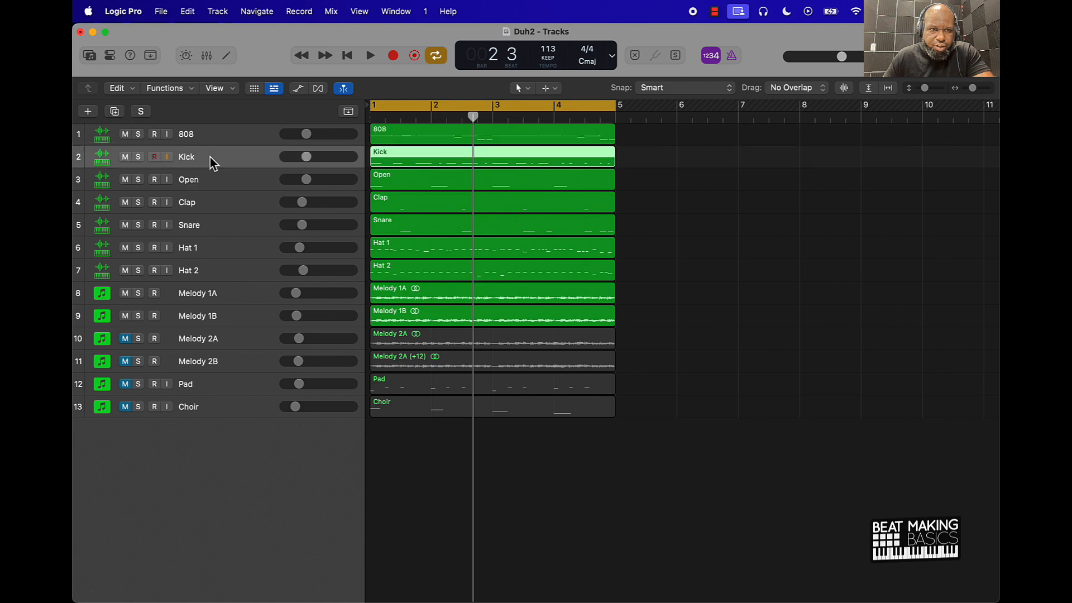
{"action": "left_click_drag", "start_coordinate": [208, 208], "coordinate": [212, 182]}
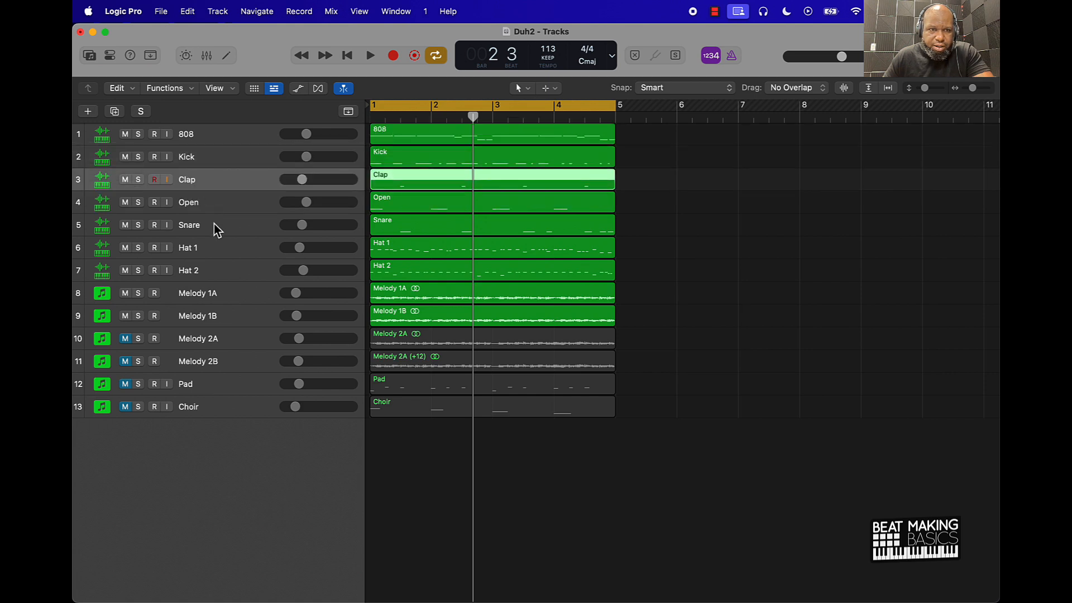
{"action": "left_click_drag", "start_coordinate": [214, 229], "coordinate": [215, 202]}
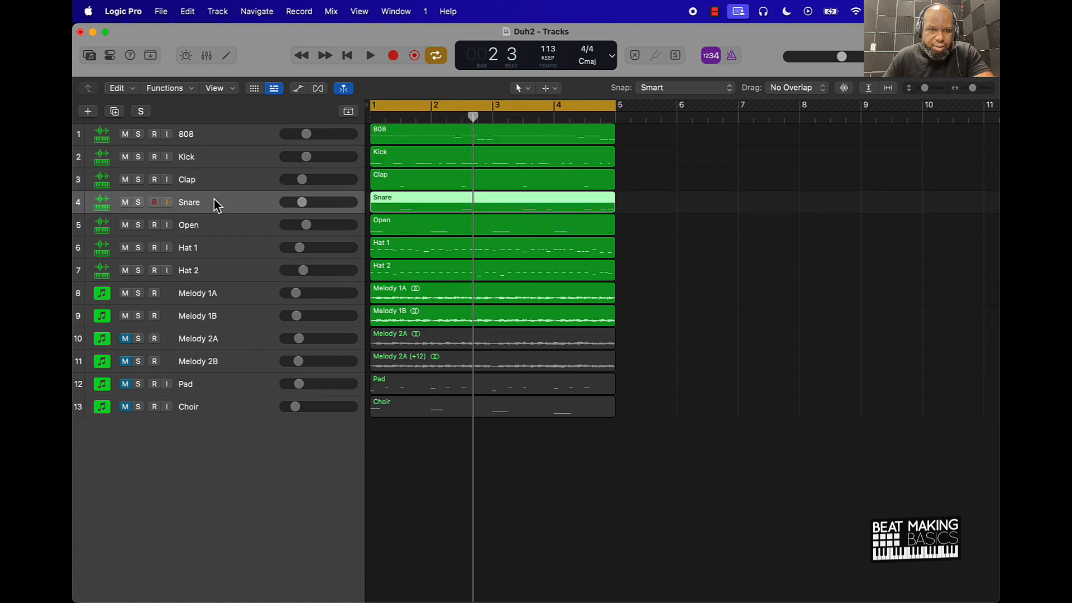
{"action": "left_click", "coordinate": [208, 252]}
{"action": "left_click", "coordinate": [211, 276], "text": "shift"}
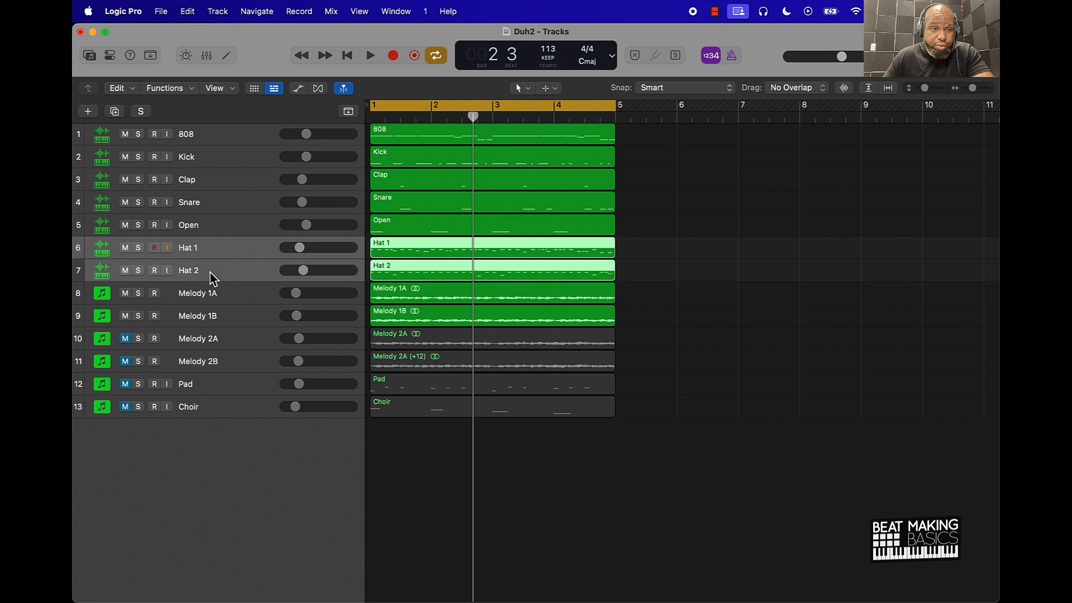
{"action": "left_click_drag", "start_coordinate": [211, 277], "coordinate": [217, 229]}
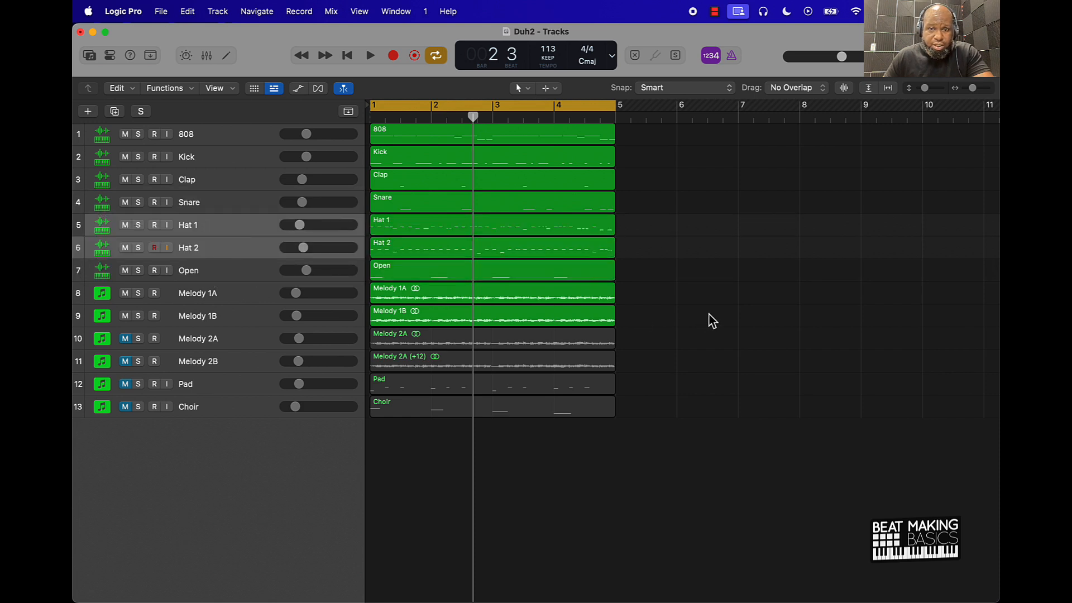
{"action": "left_click", "coordinate": [213, 390]}
{"action": "left_click", "coordinate": [214, 412], "text": "shift"}
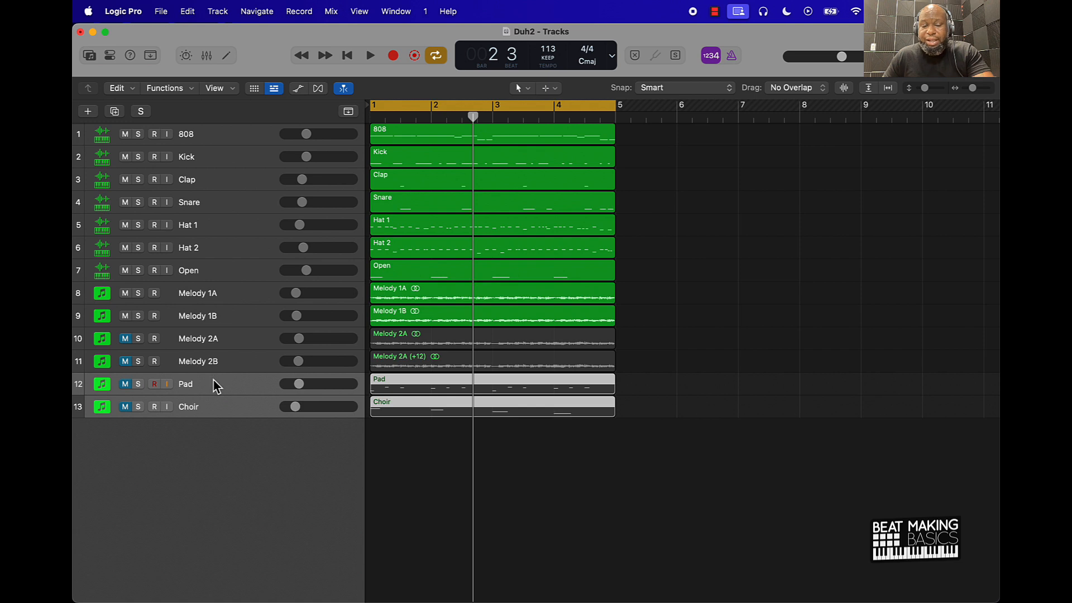
{"action": "left_click", "coordinate": [580, 435]}
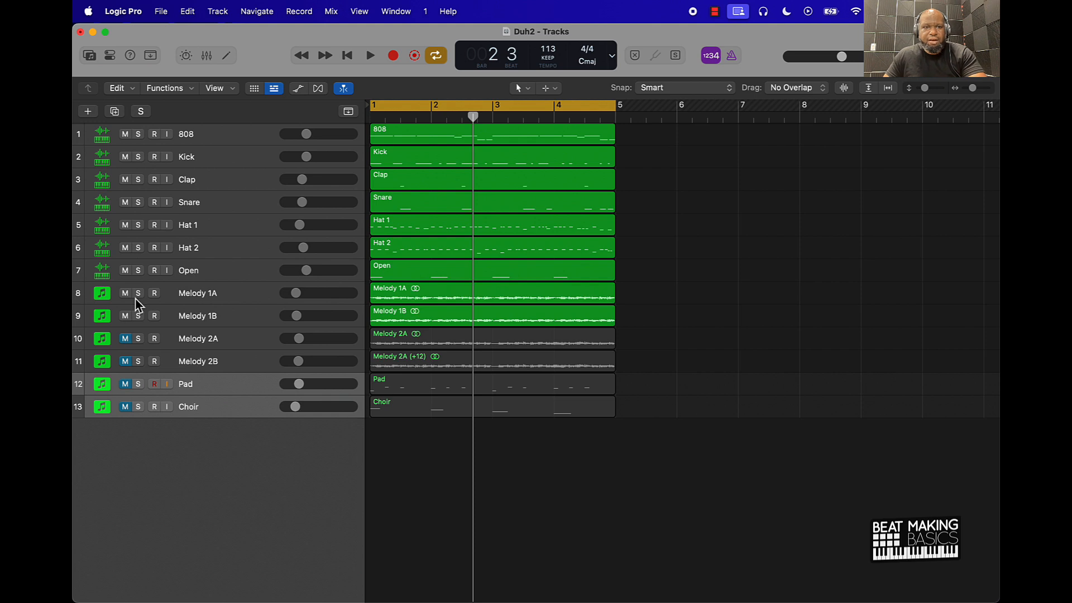
Step: Mute the Melody 1A and Melody 1B tracks and play back the drum tracks on their own
{"action": "left_click_drag", "start_coordinate": [129, 296], "coordinate": [132, 323]}
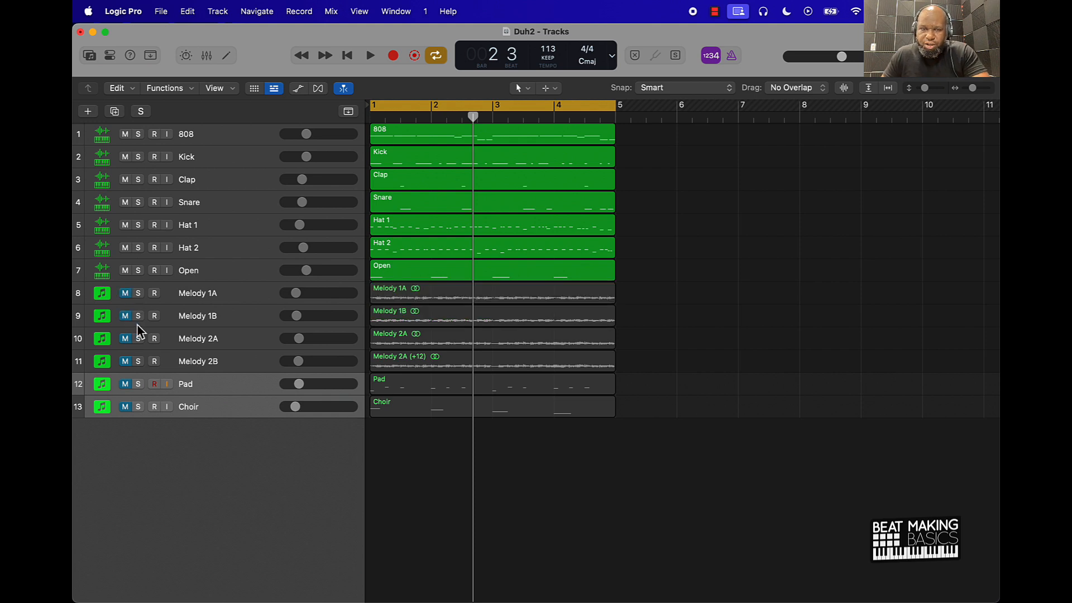
{"action": "key", "text": "space"}
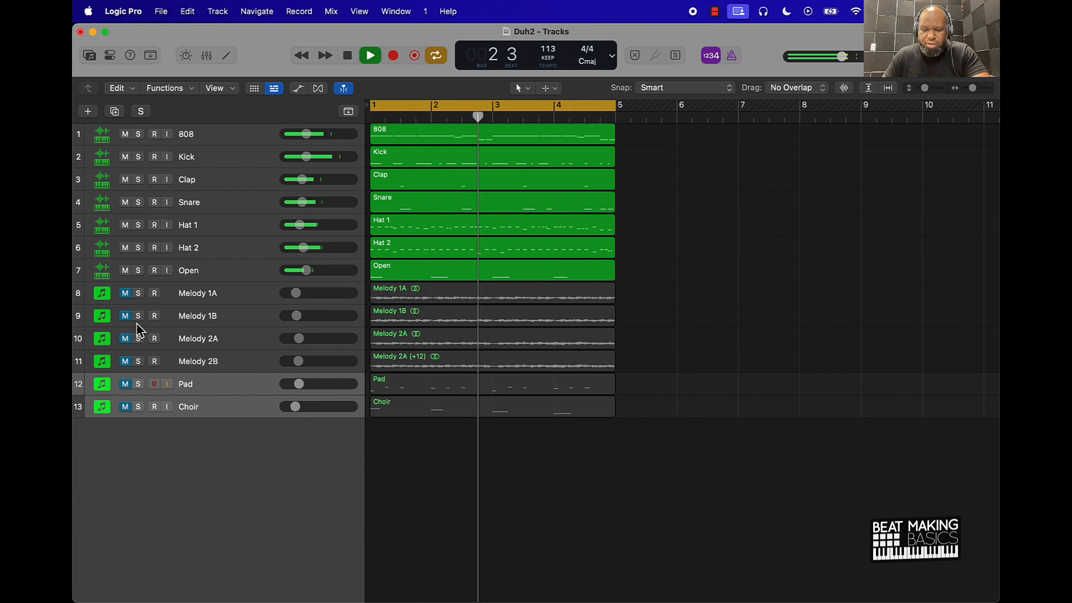
{"action": "key", "text": "space"}
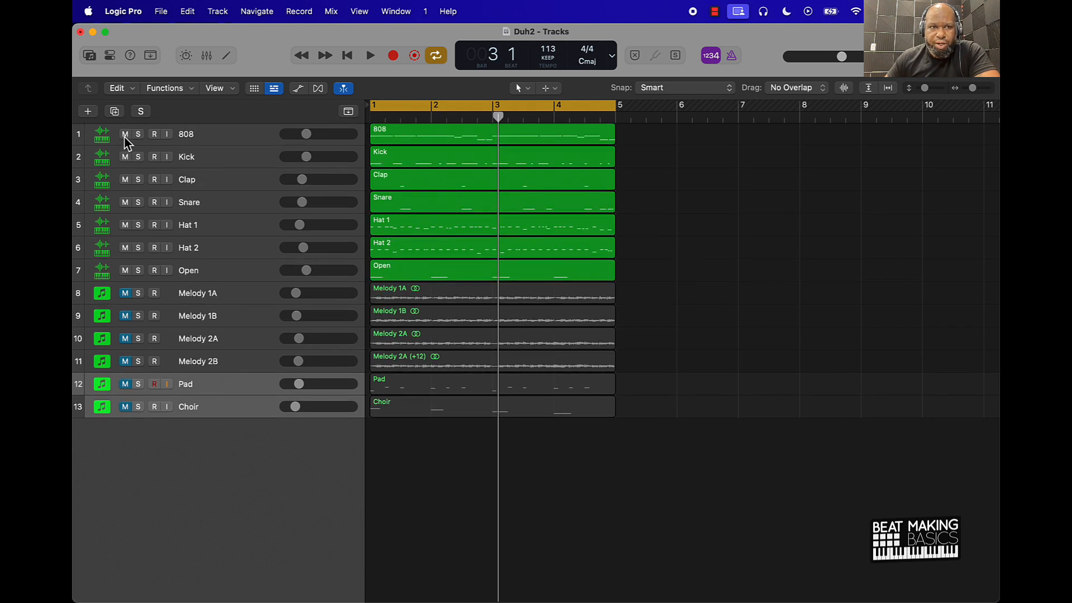
Step: Mute all seven drum tracks from 808 to Open
{"action": "left_click_drag", "start_coordinate": [124, 137], "coordinate": [132, 279]}
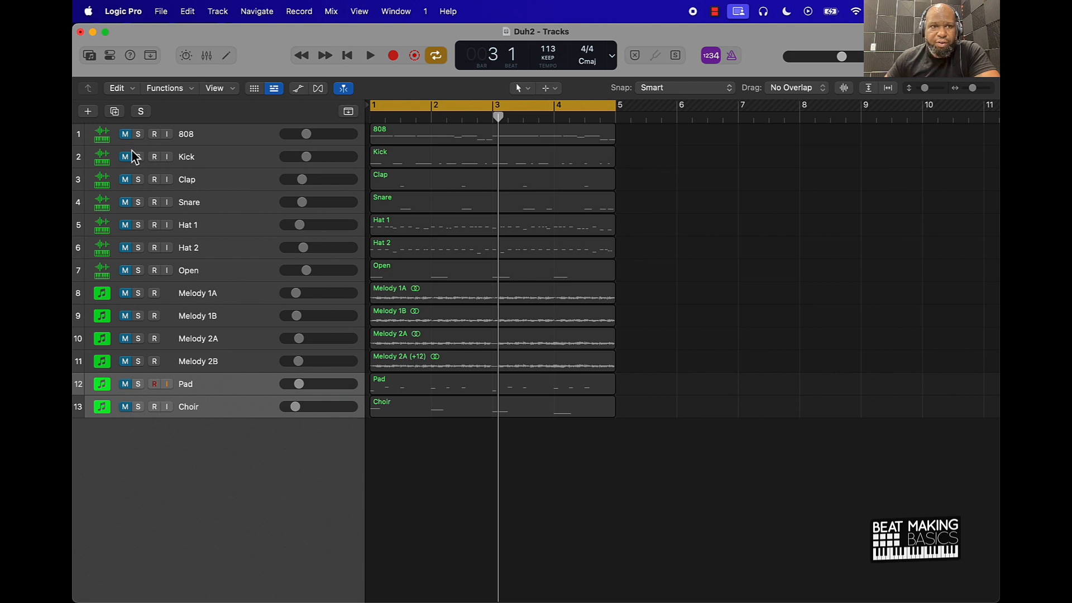
{"action": "left_click", "coordinate": [241, 391]}
{"action": "left_click", "coordinate": [238, 414]}
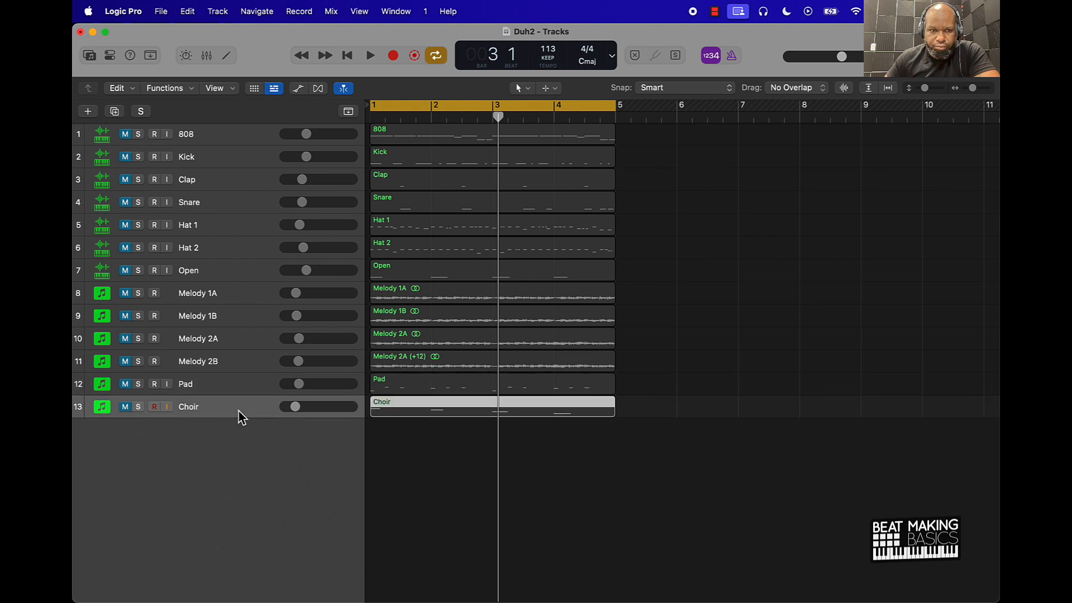
Step: Repeat the four-bar regions of all 13 tracks back to back up to bar 69
{"action": "left_click", "coordinate": [466, 465]}
{"action": "left_click_drag", "start_coordinate": [453, 424], "coordinate": [423, 87]}
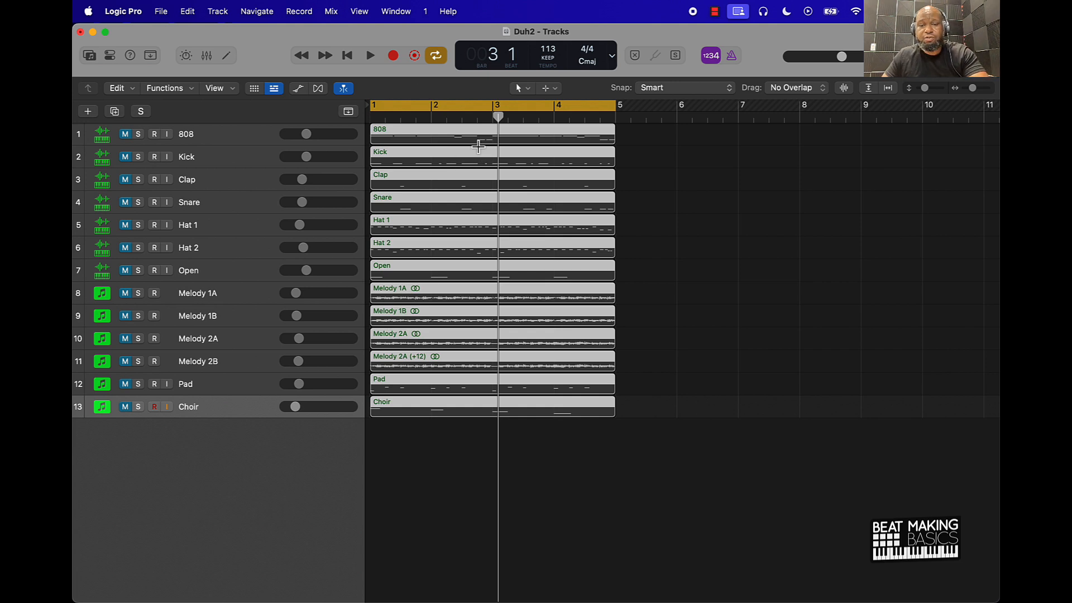
{"action": "key", "text": "super+r"}
{"action": "key", "text": "super+r"}
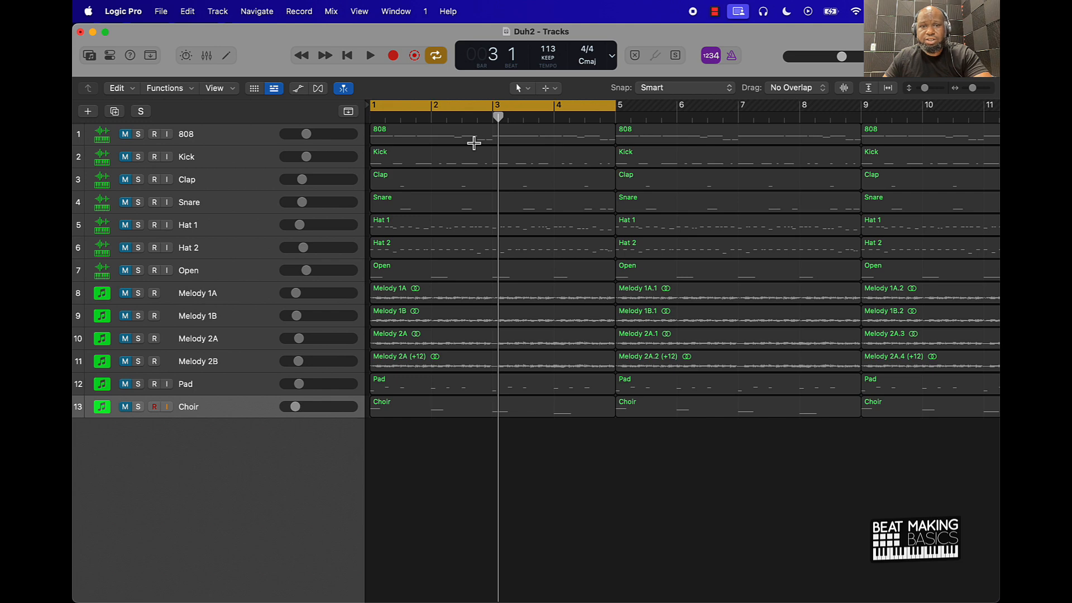
{"action": "scroll", "coordinate": [476, 172], "scroll_direction": "down", "scroll_amount": 8}
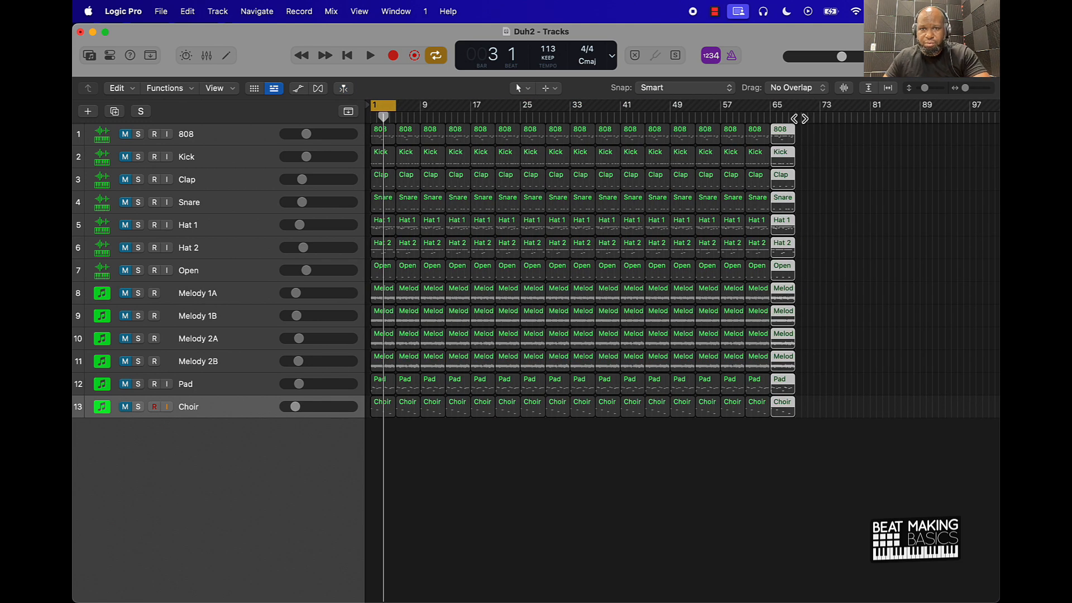
{"action": "scroll", "coordinate": [648, 424], "scroll_direction": "up", "scroll_amount": 5}
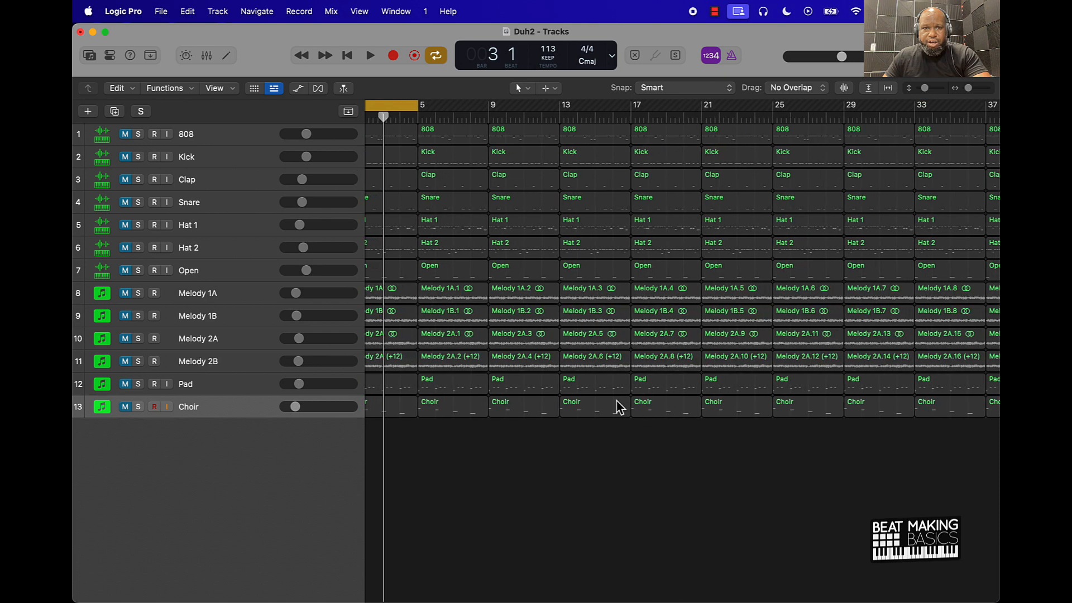
{"action": "scroll", "coordinate": [616, 396], "scroll_direction": "left", "scroll_amount": 2}
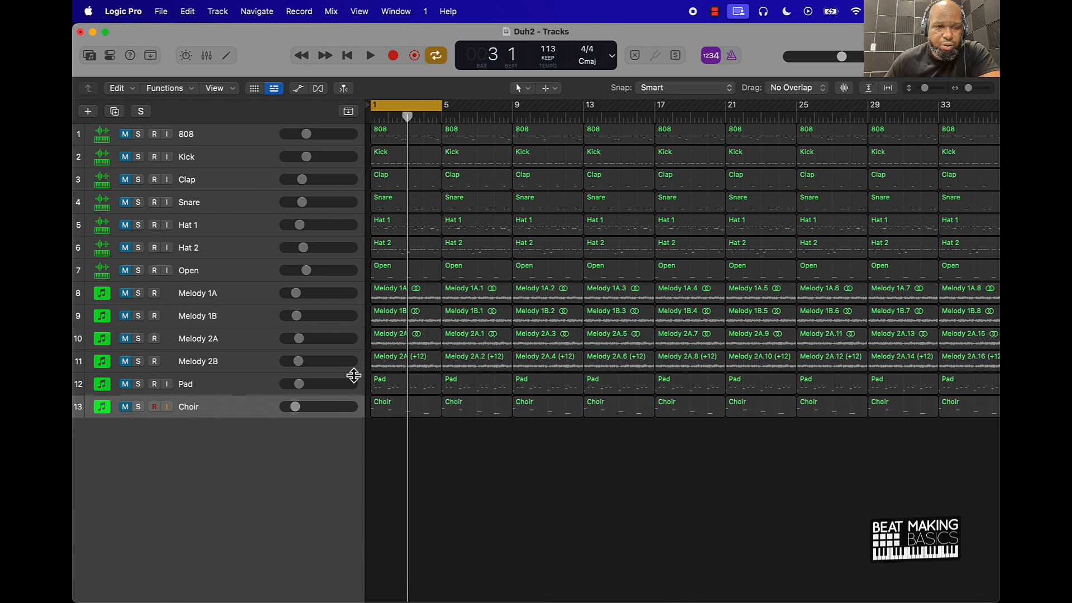
Step: Unmute the Melody 1A and 808 tracks and play them back together
{"action": "left_click", "coordinate": [125, 295]}
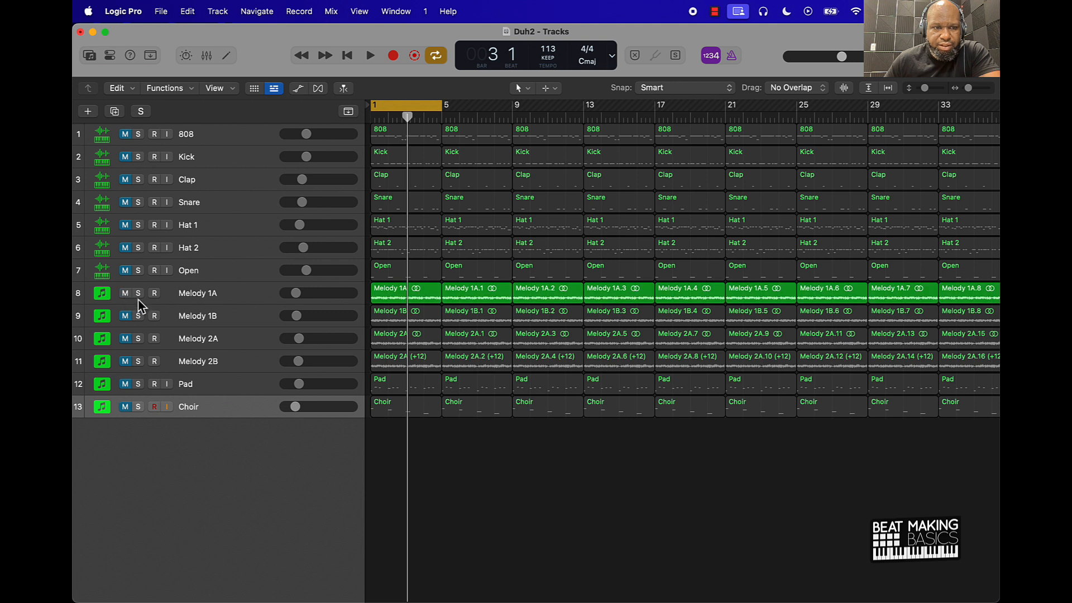
{"action": "left_click", "coordinate": [126, 135]}
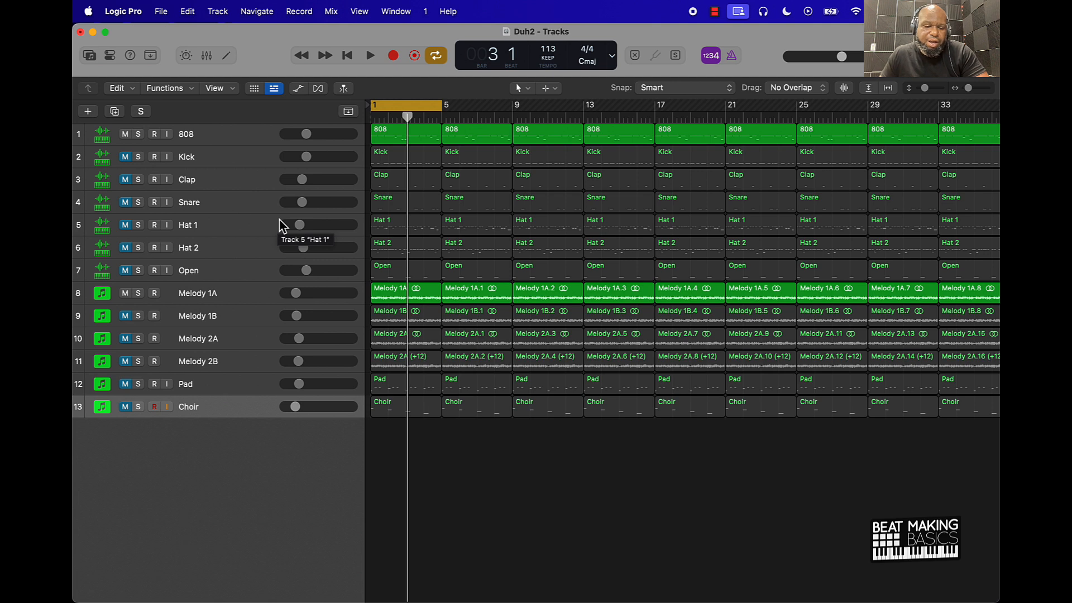
{"action": "key", "text": "space"}
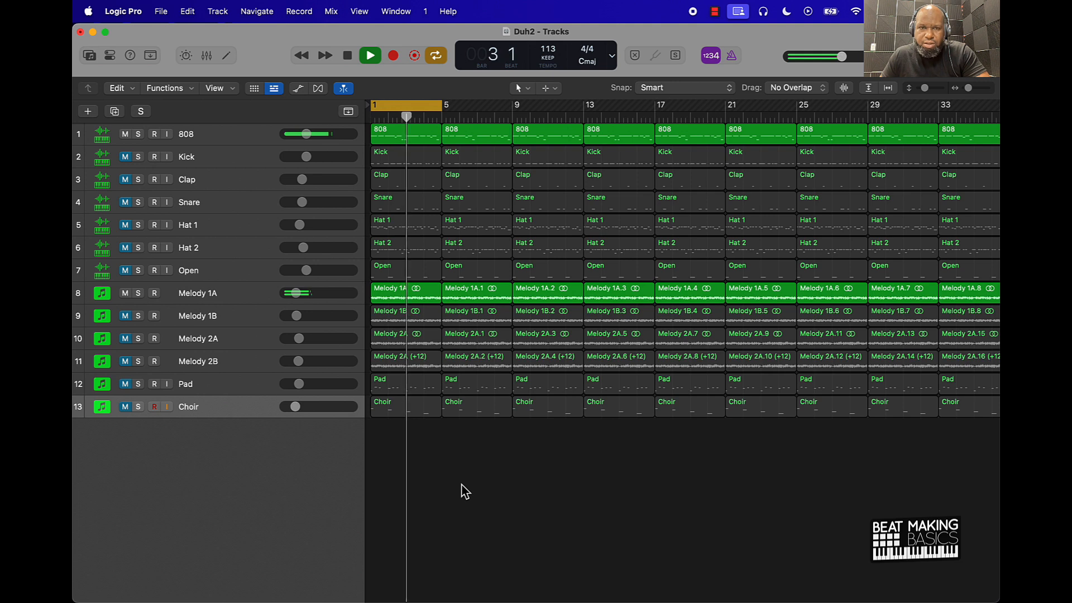
{"action": "key", "text": "space"}
Step: Turn off the cycle range and delete the first four bars' regions on every track except 808 and Melody 1A
{"action": "left_click", "coordinate": [413, 106]}
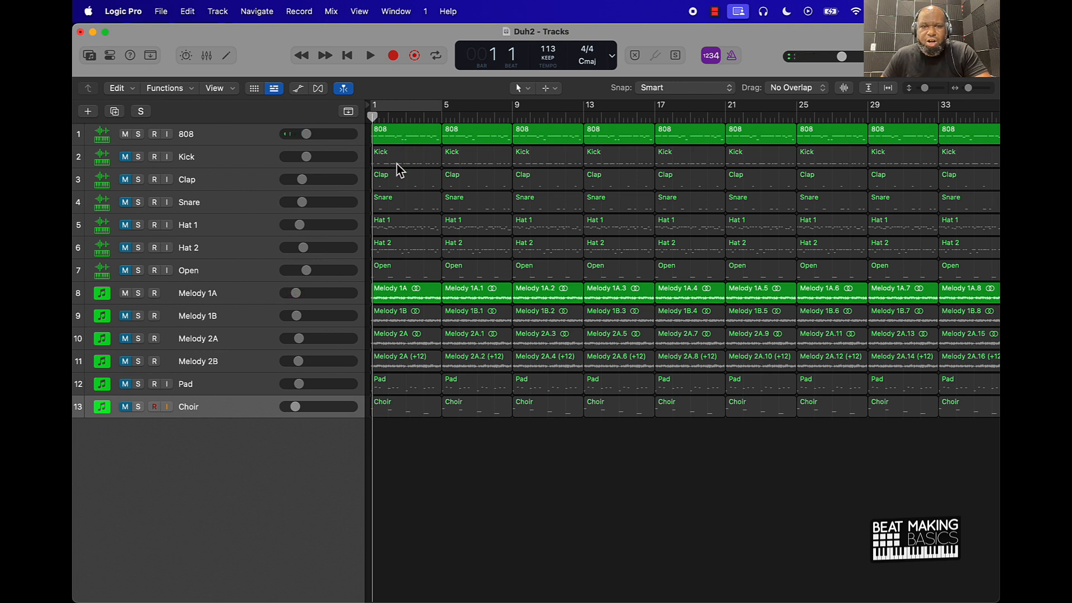
{"action": "left_click_drag", "start_coordinate": [410, 437], "coordinate": [408, 157]}
{"action": "left_click", "coordinate": [412, 294], "text": "shift"}
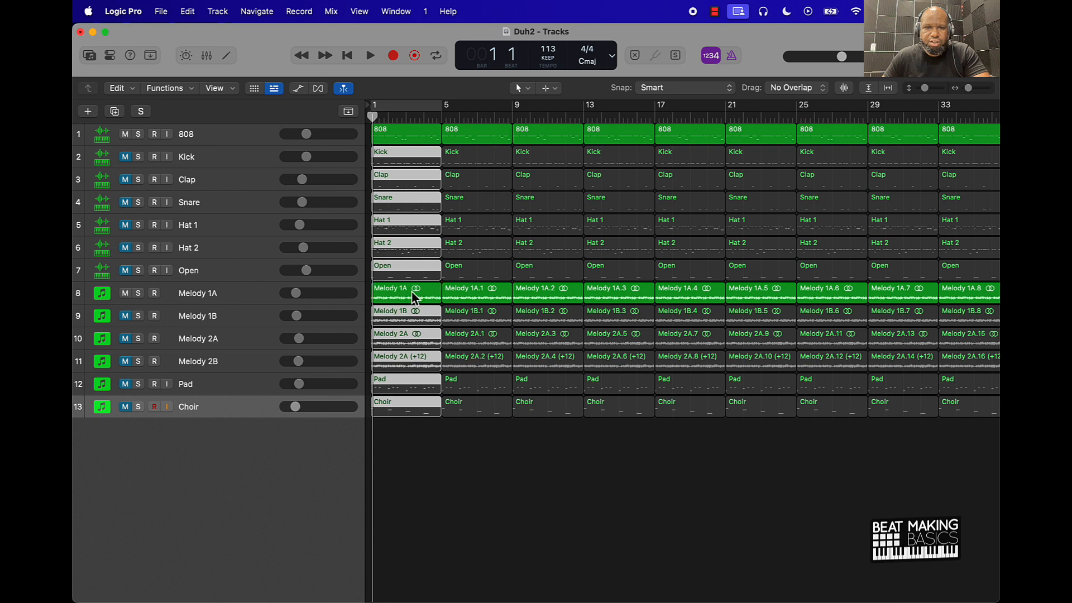
{"action": "key", "text": "Delete"}
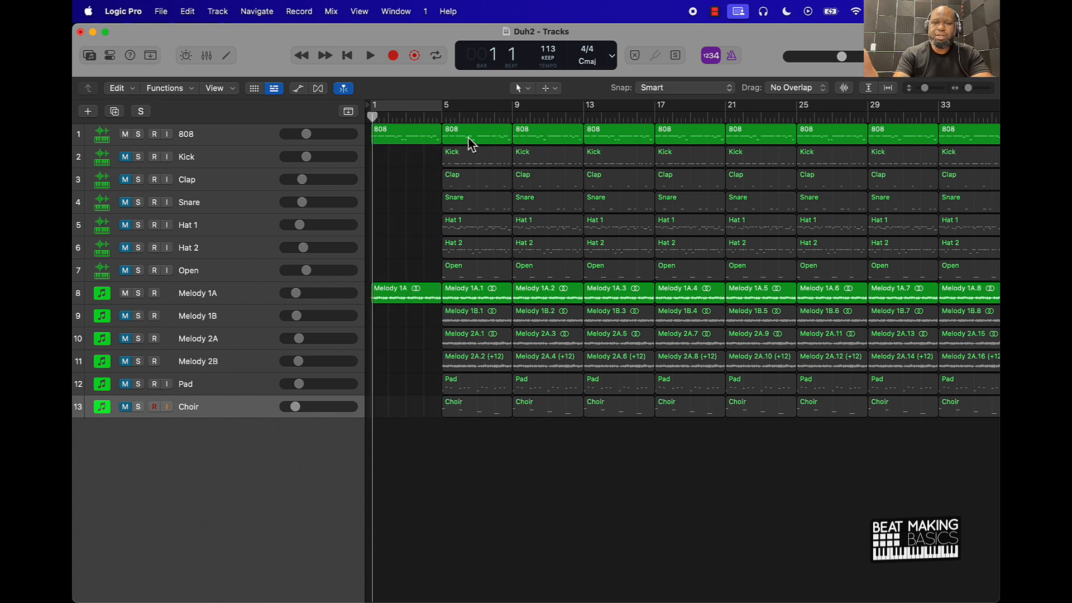
Step: Undo the deletion of the first four bars' regions and mute those regions instead on every track except 808 and Melody 1A
{"action": "key", "text": "super+z"}
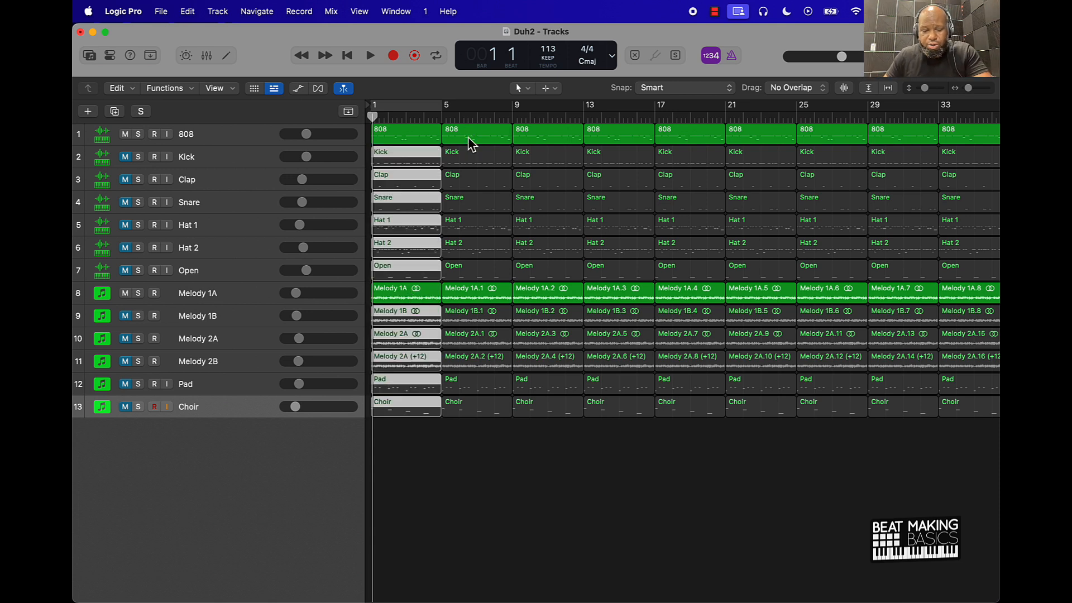
{"action": "key", "text": "ctrl+m"}
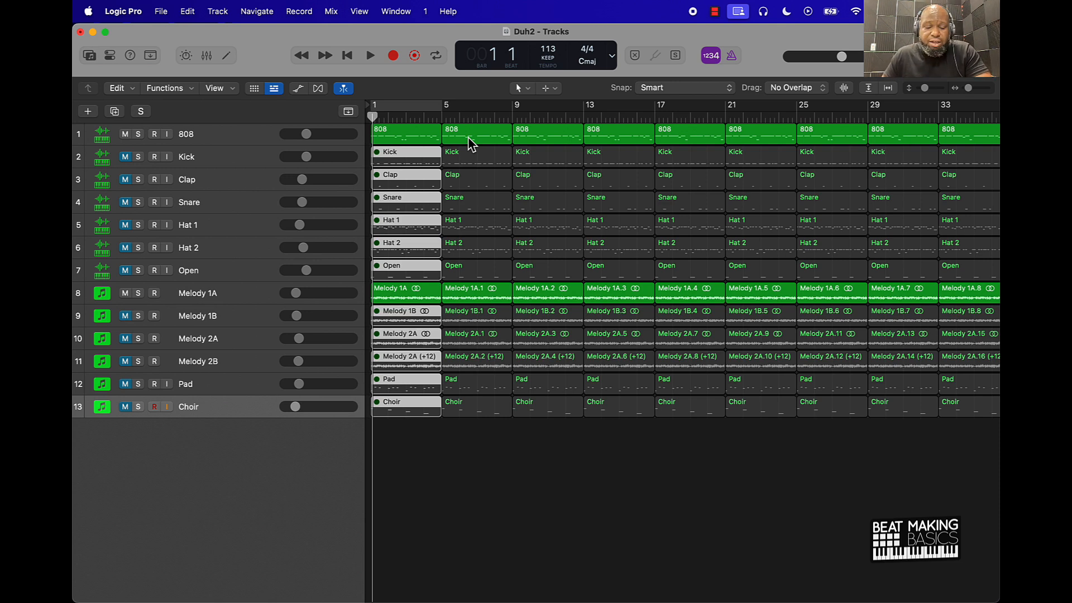
{"action": "left_click", "coordinate": [441, 447]}
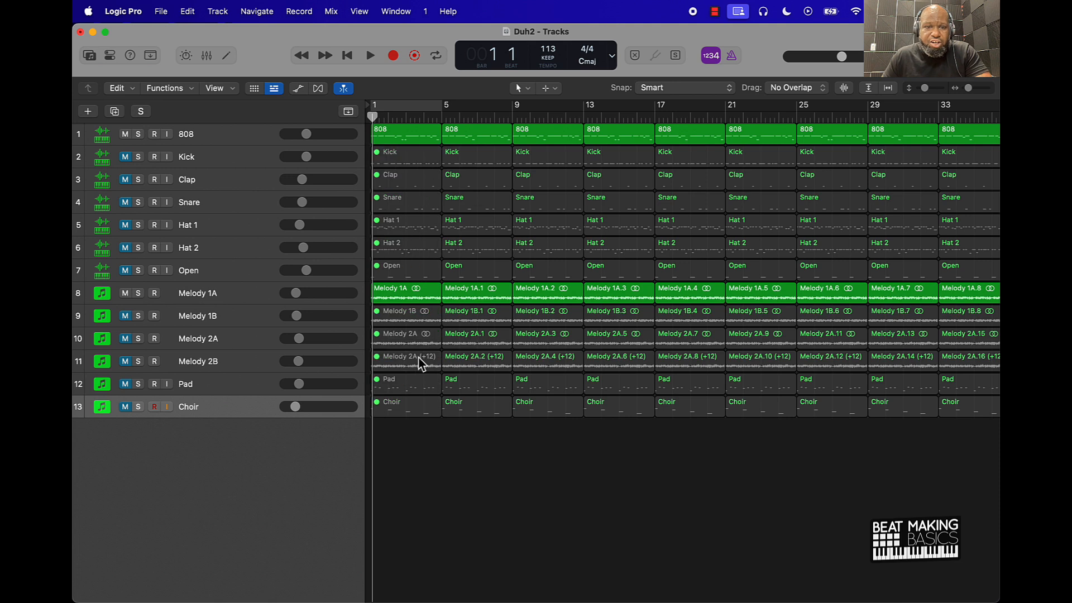
{"action": "left_click", "coordinate": [412, 323]}
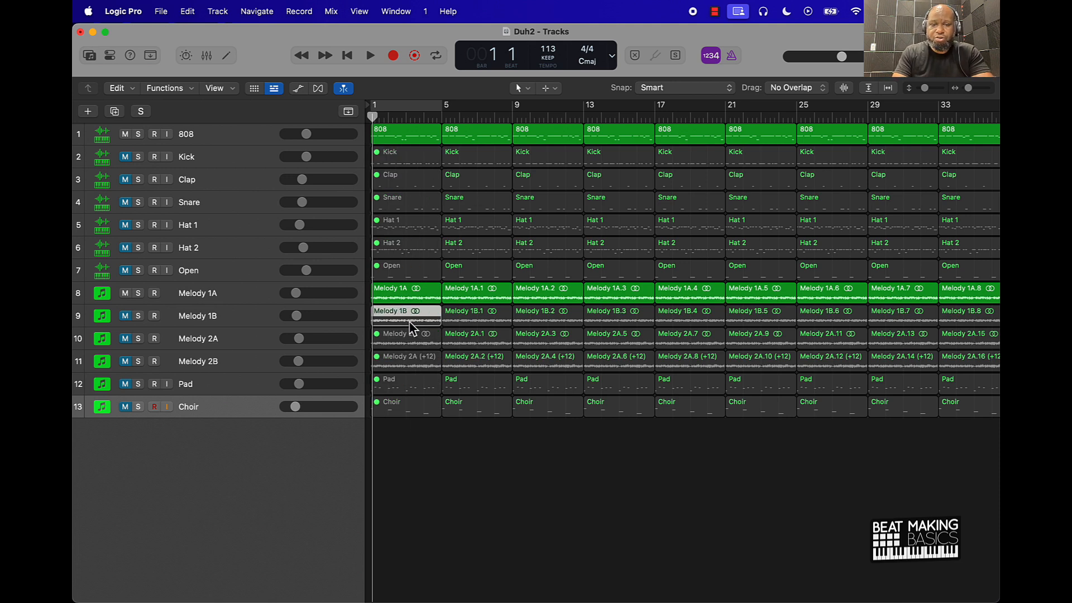
{"action": "left_click", "coordinate": [431, 463]}
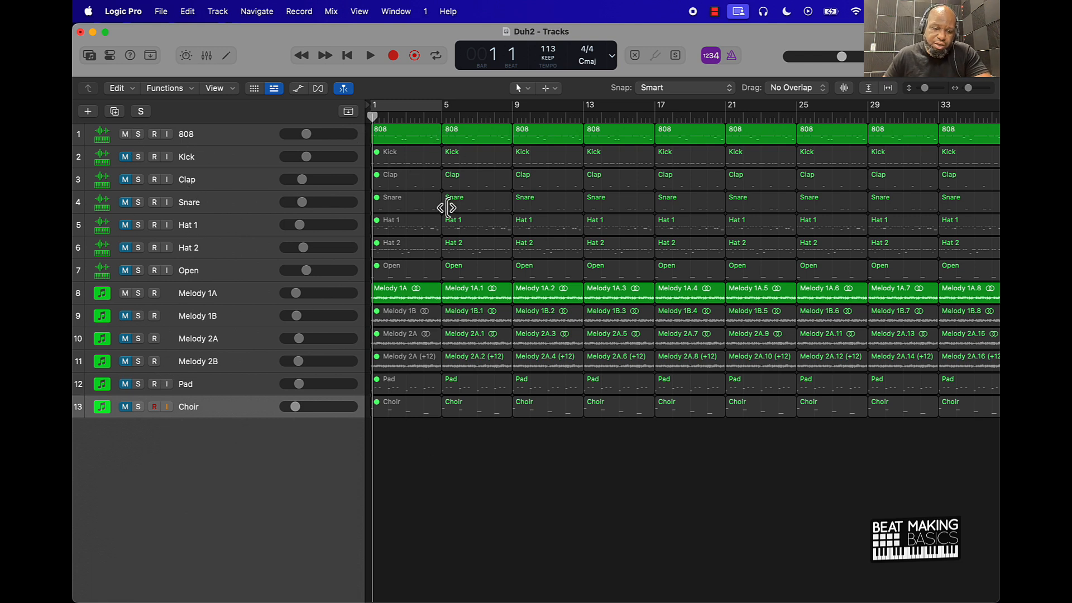
Step: Play the arrangement from bar 1 and unmute the Open, Hat 2, Hat 1 and Clap tracks during playback
{"action": "key", "text": "space"}
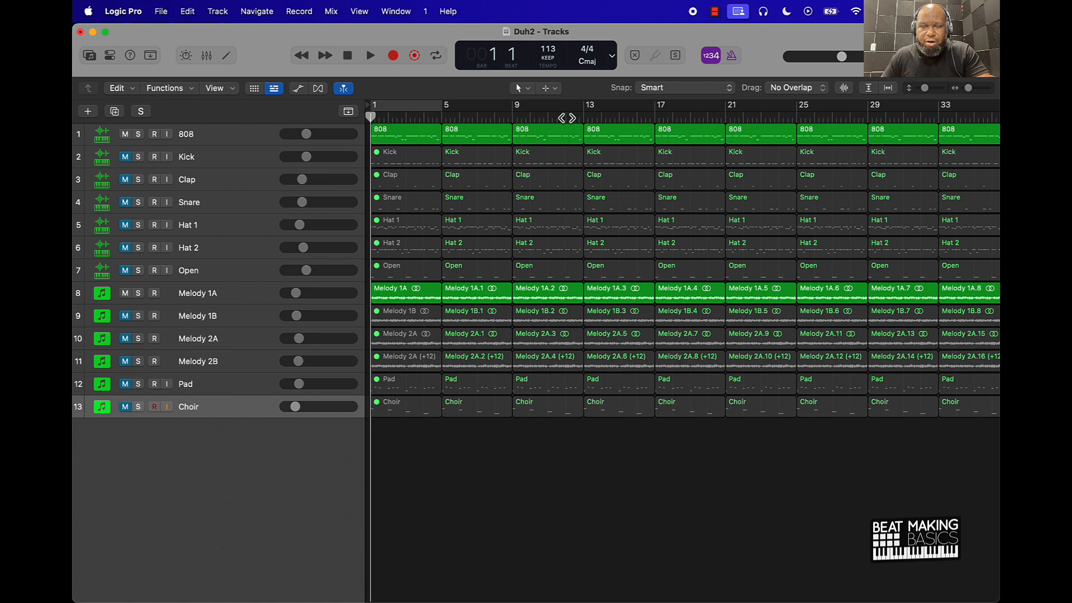
{"action": "key", "text": "space"}
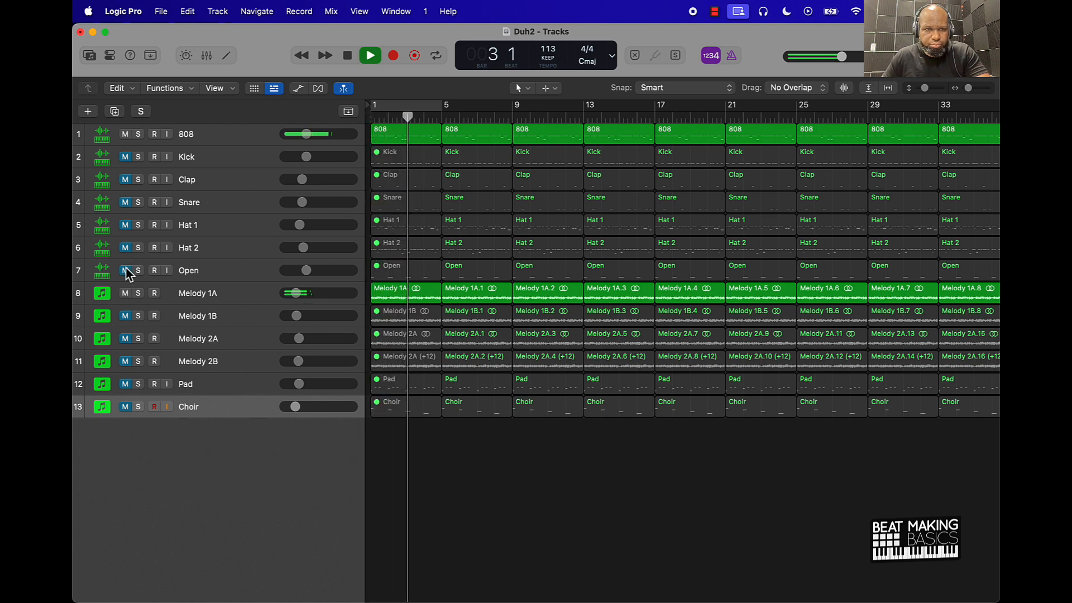
{"action": "left_click_drag", "start_coordinate": [126, 269], "coordinate": [127, 203]}
{"action": "left_click", "coordinate": [128, 203]}
{"action": "left_click", "coordinate": [125, 179]}
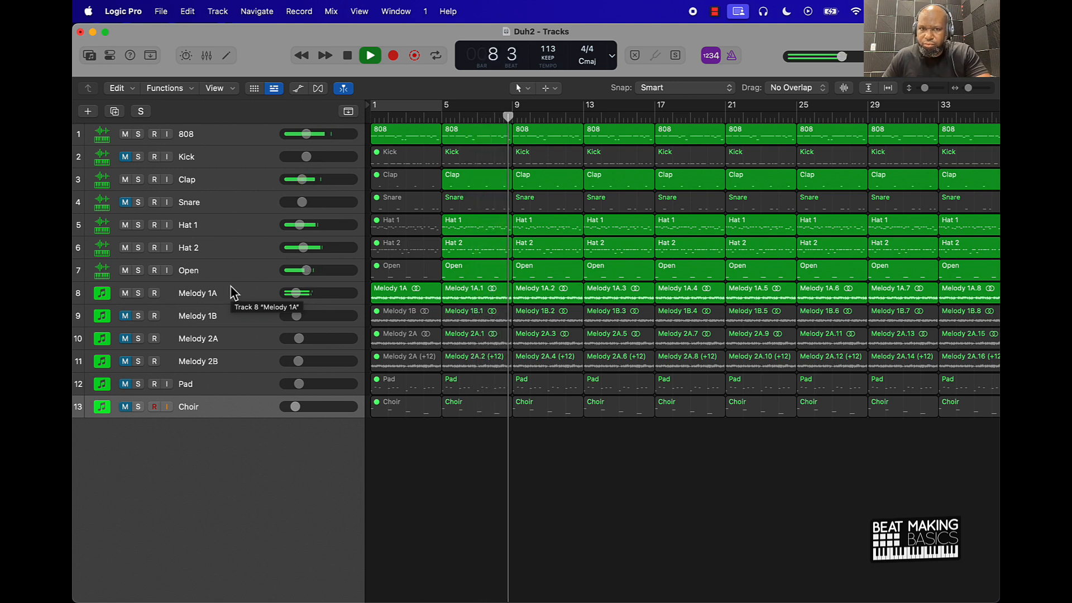
{"action": "key", "text": "space"}
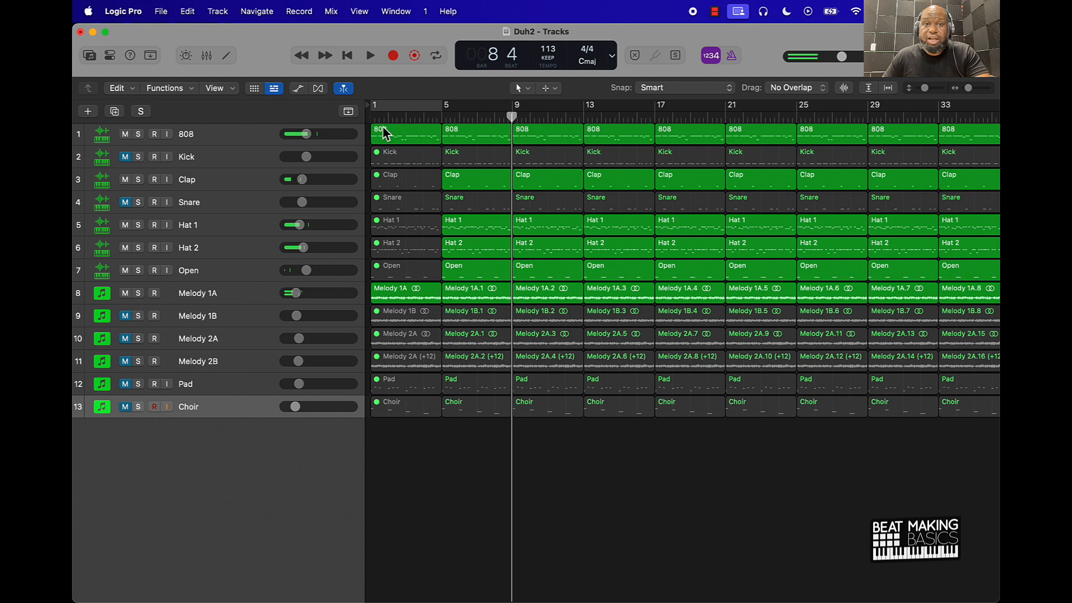
Step: Mute the bar 5 to 8 regions on the Kick, Snare, Melody 1B, Melody 2A, Melody 2B, Pad and Choir tracks
{"action": "left_click", "coordinate": [466, 161]}
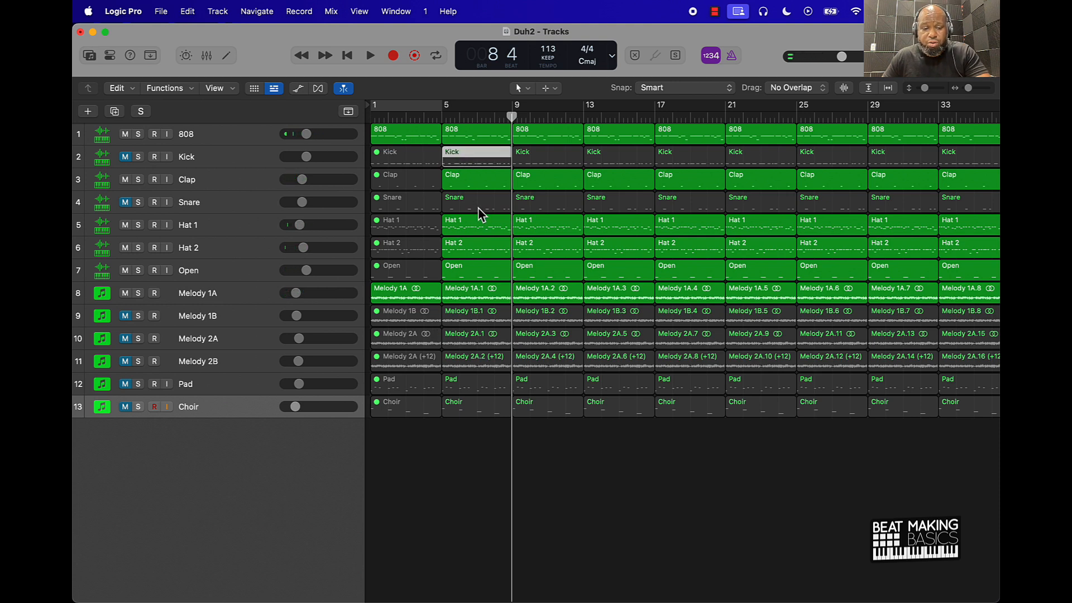
{"action": "left_click", "coordinate": [479, 207], "text": "shift"}
{"action": "left_click", "coordinate": [484, 345], "text": "shift"}
{"action": "left_click", "coordinate": [480, 363], "text": "shift"}
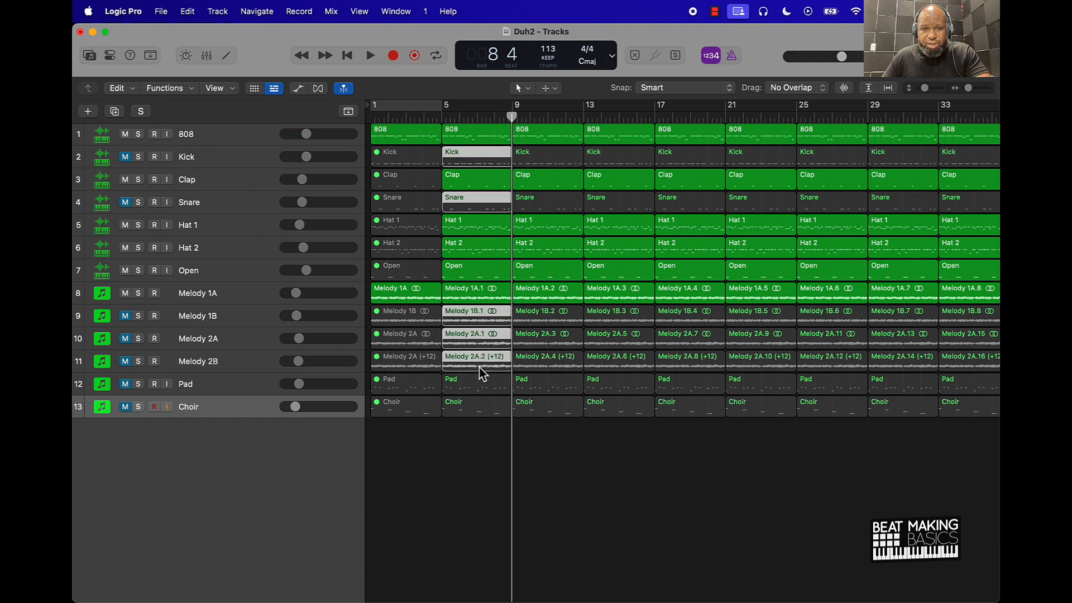
{"action": "left_click", "coordinate": [481, 403], "text": "shift"}
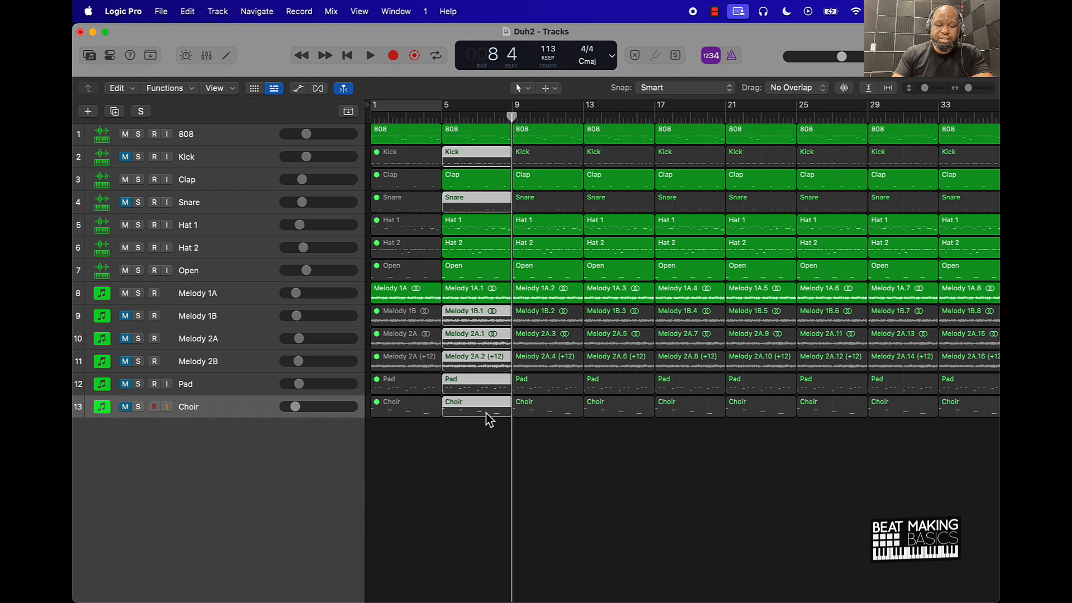
{"action": "key", "text": "Delete"}
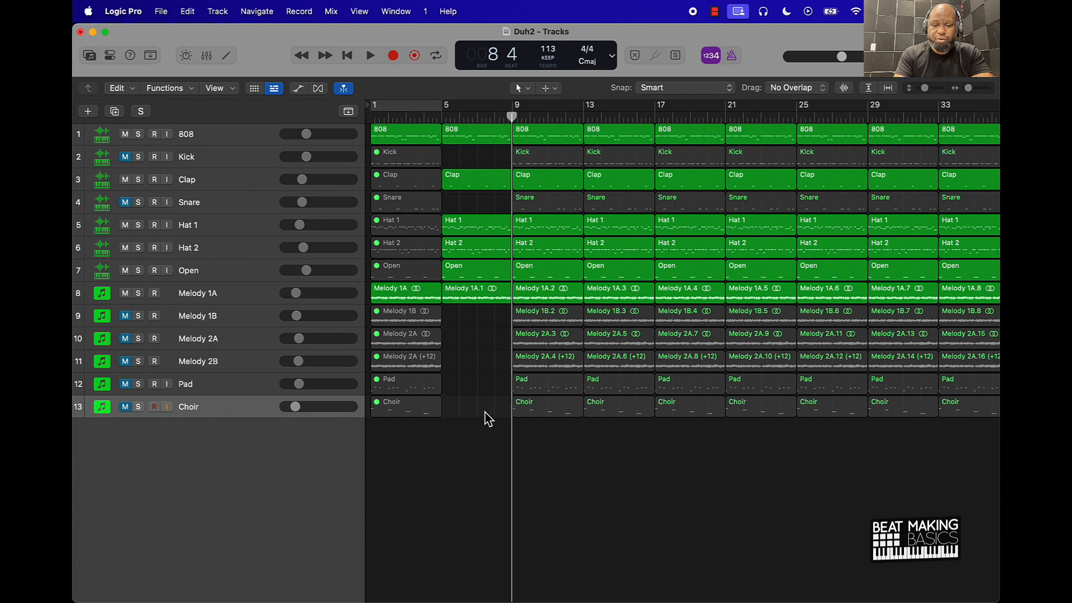
{"action": "key", "text": "super+z"}
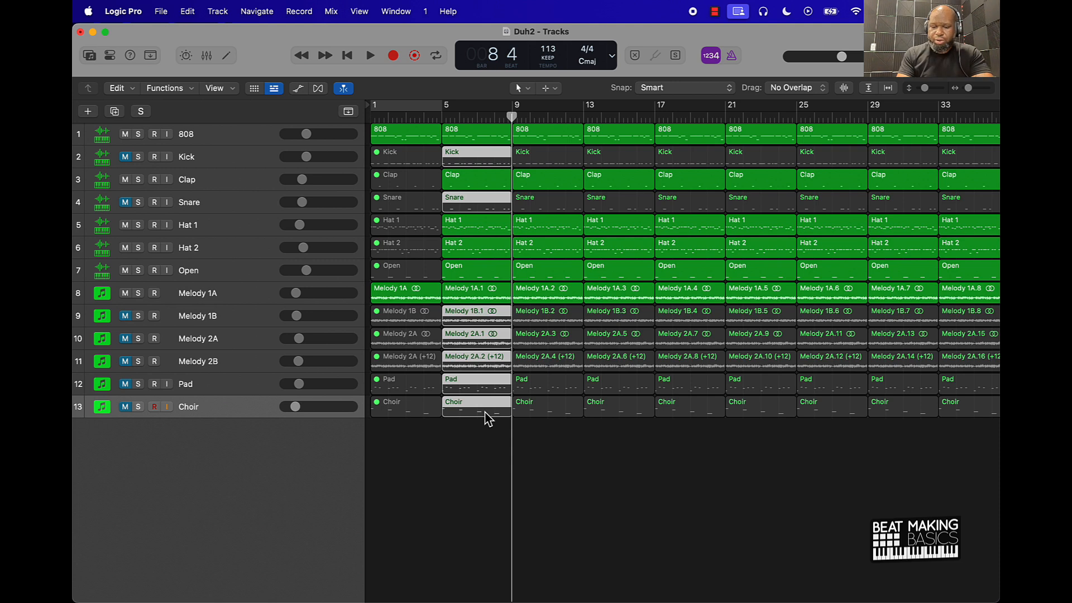
{"action": "key", "text": "ctrl+m"}
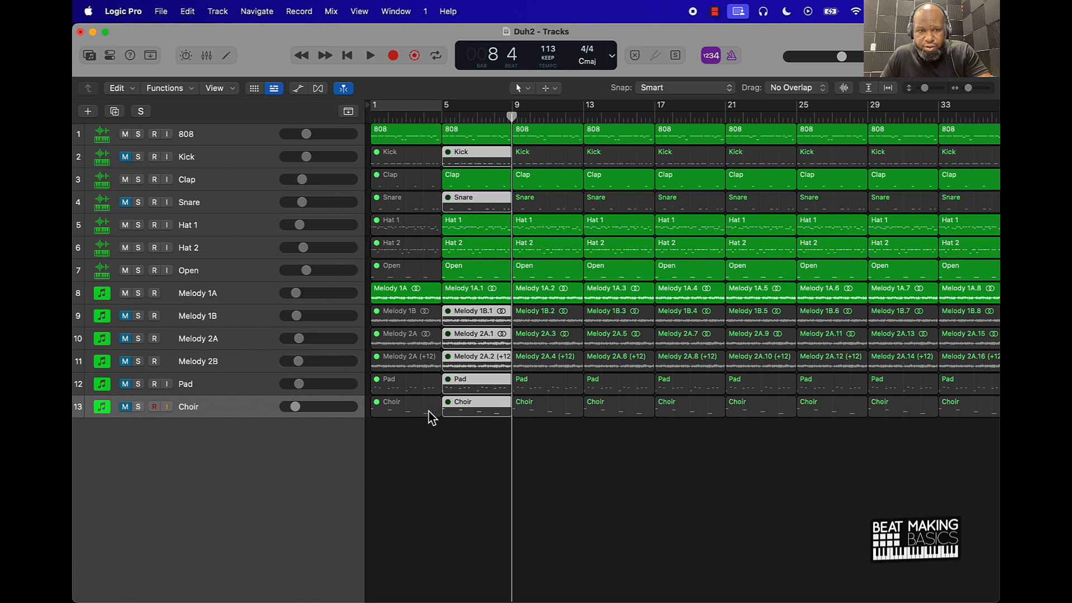
{"action": "left_click", "coordinate": [557, 450]}
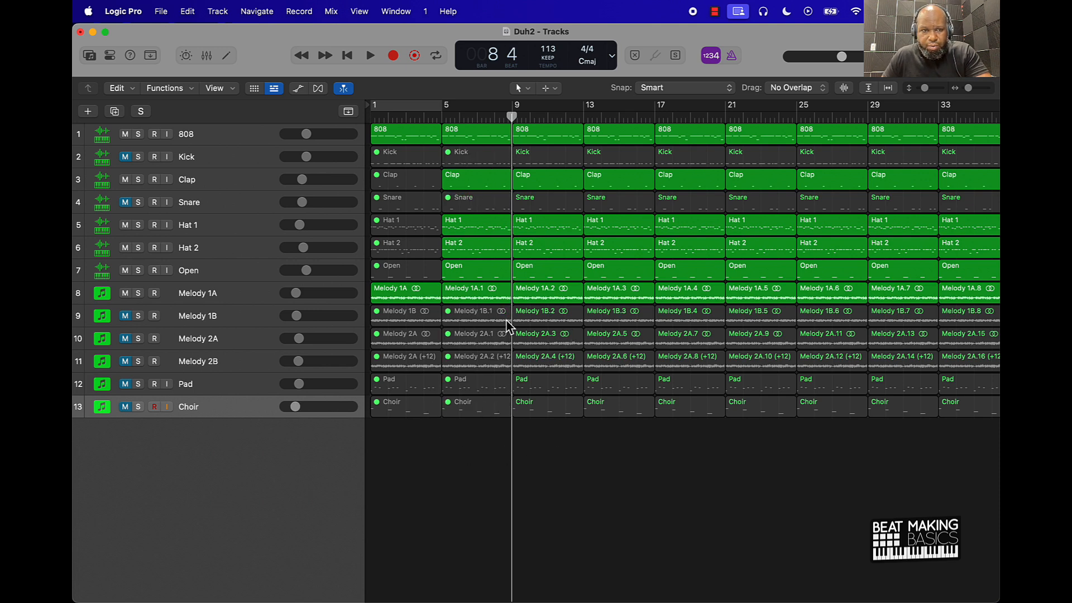
Step: Unmute the Melody 1B, Kick and Snare tracks
{"action": "left_click", "coordinate": [126, 316]}
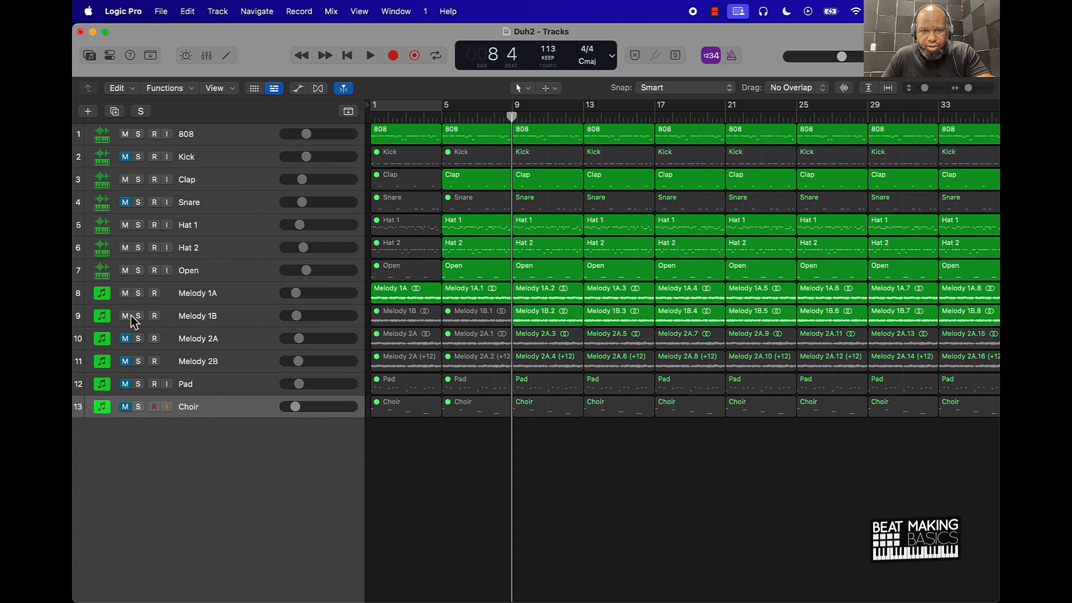
{"action": "left_click", "coordinate": [125, 157]}
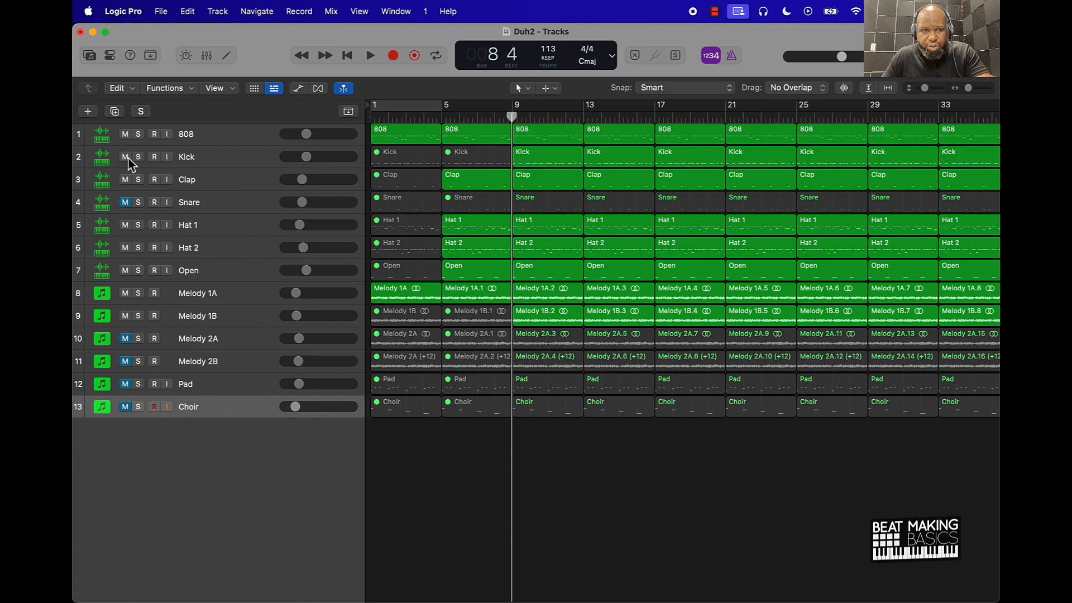
{"action": "left_click", "coordinate": [126, 202]}
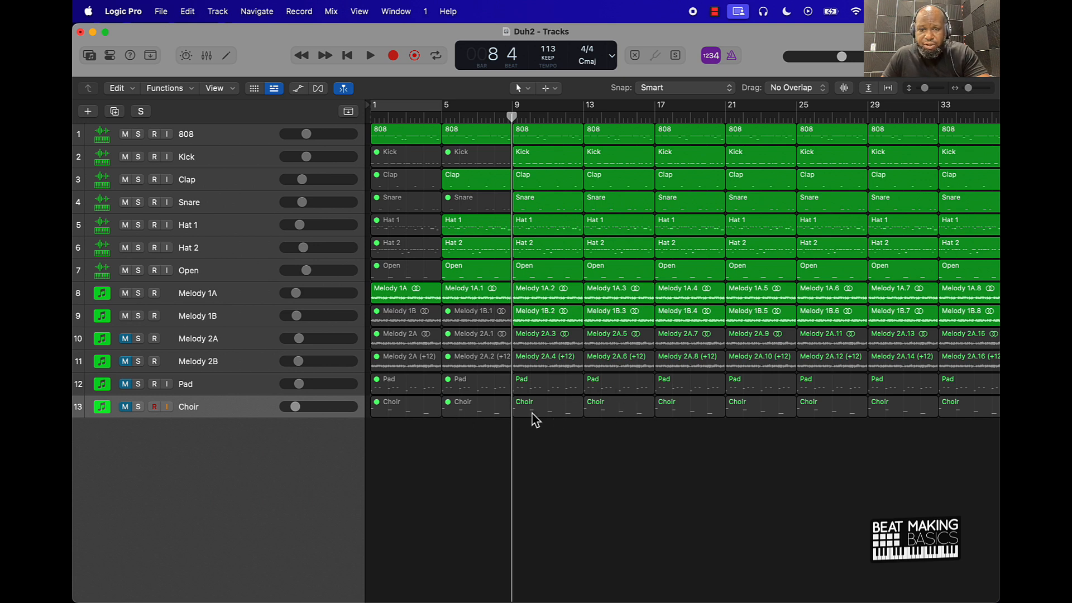
Step: Mute all regions on the Melody 2A and Melody 2B tracks along the whole timeline
{"action": "left_click", "coordinate": [233, 342]}
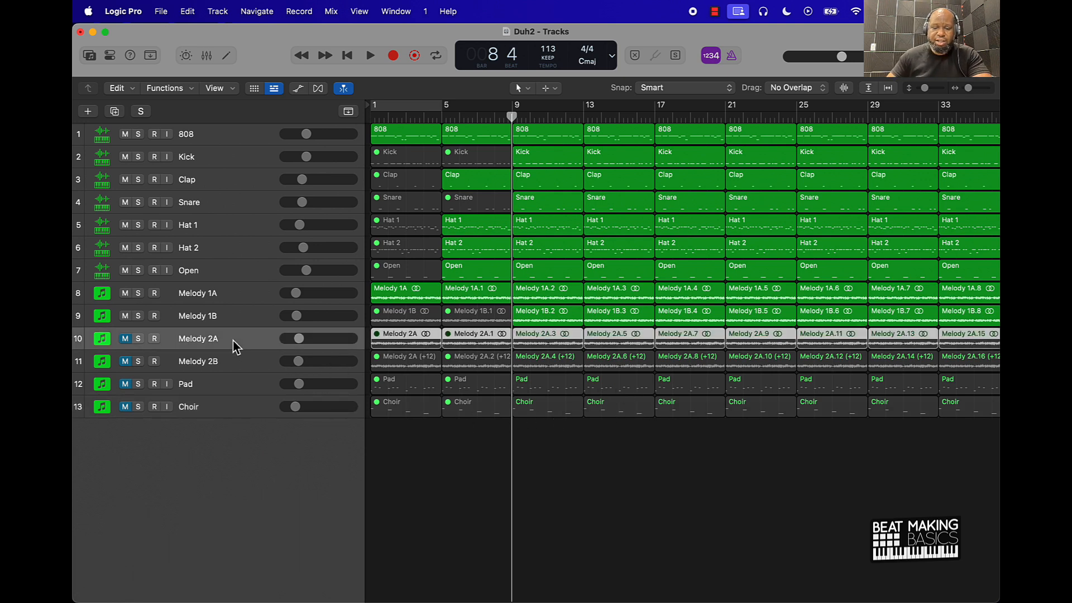
{"action": "key", "text": "Down"}
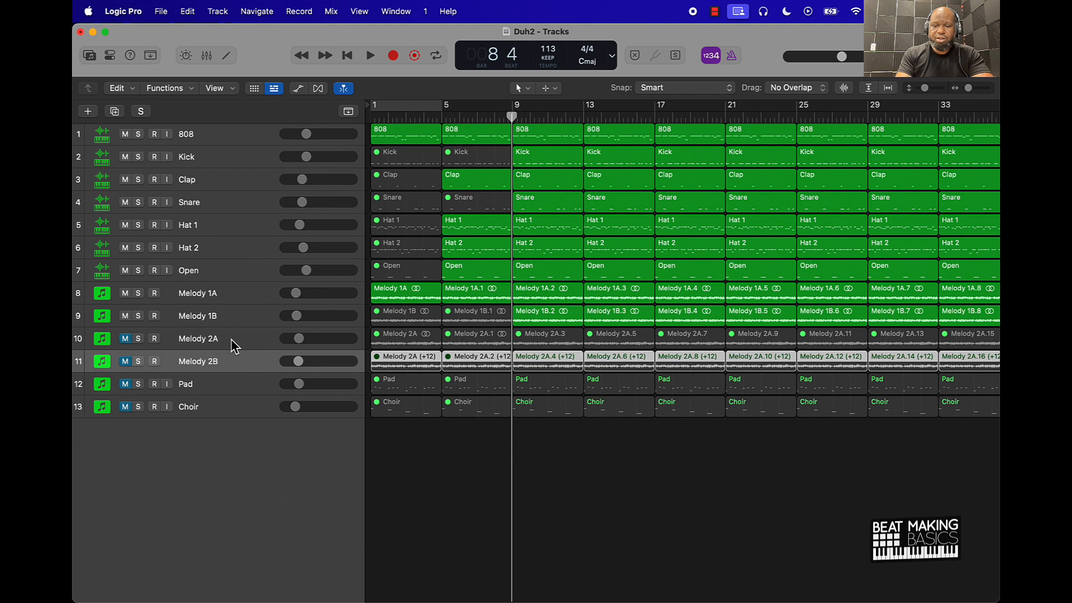
{"action": "left_click", "coordinate": [521, 467]}
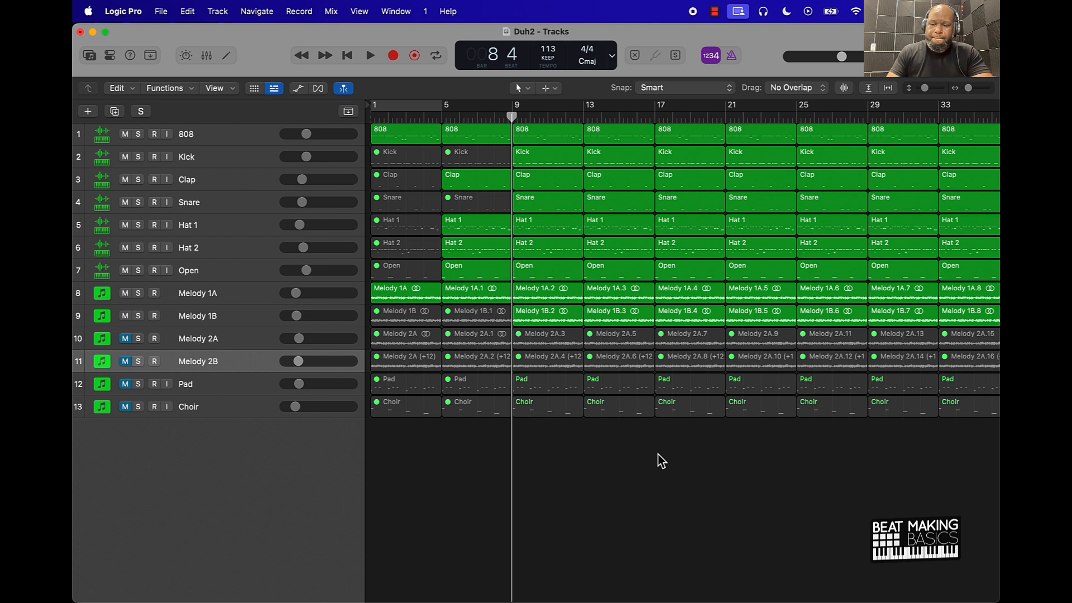
Step: Play the song from the start, unmuting the Choir and Pad tracks and slightly raising the Choir volume and lowering the Pad volume
{"action": "key", "text": "Return"}
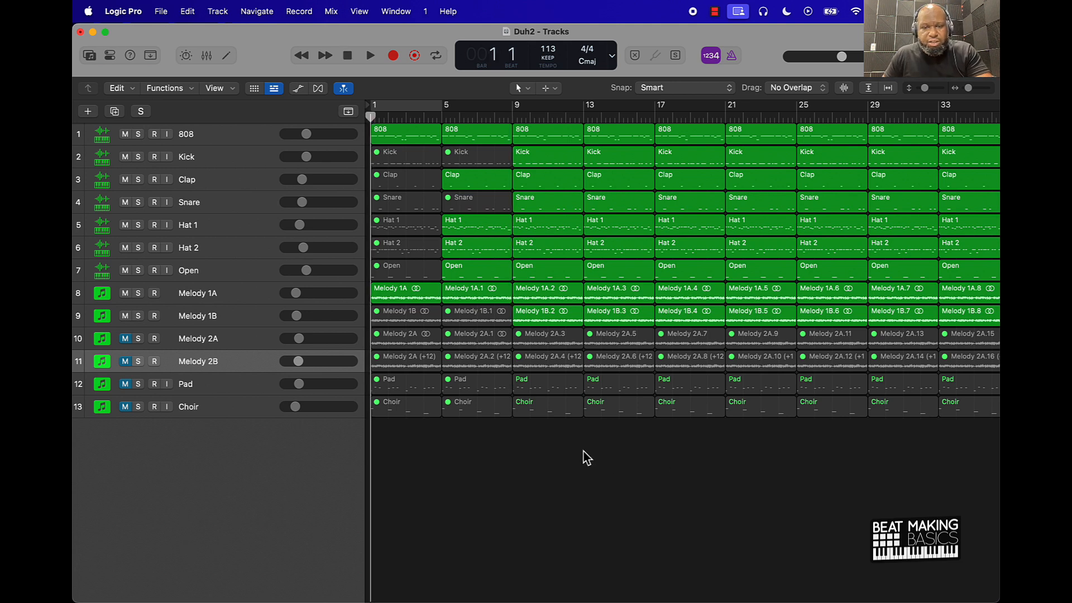
{"action": "key", "text": "space"}
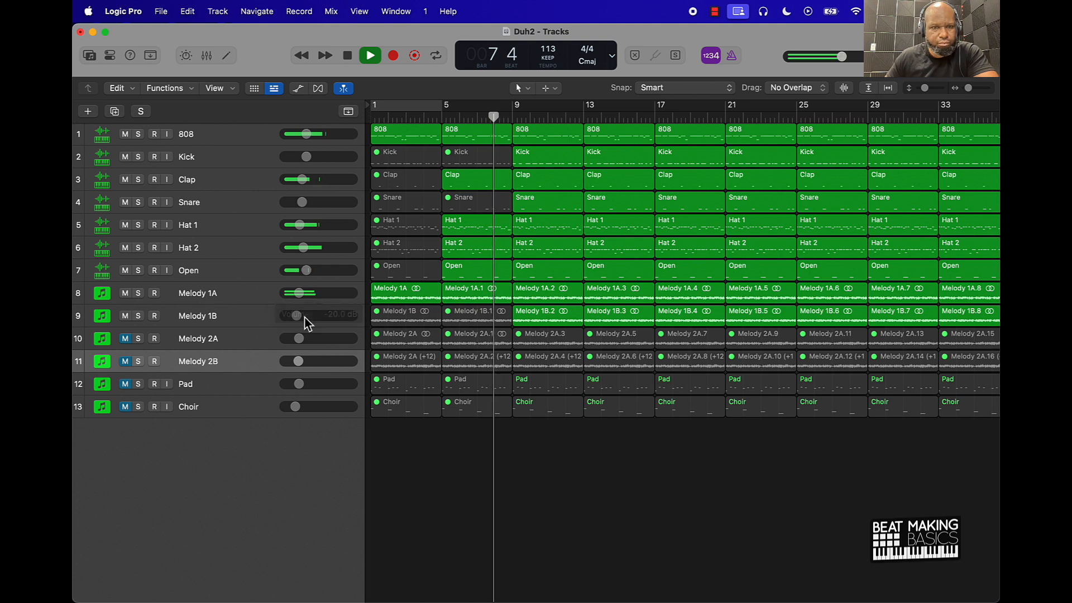
{"action": "left_click", "coordinate": [125, 408]}
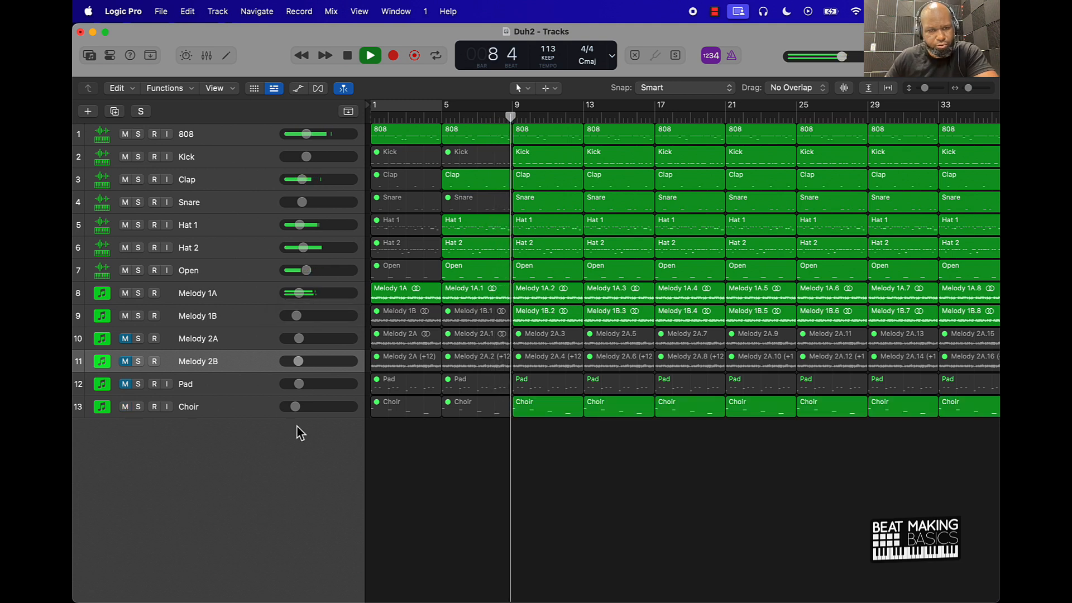
{"action": "mouse_move", "coordinate": [296, 407]}
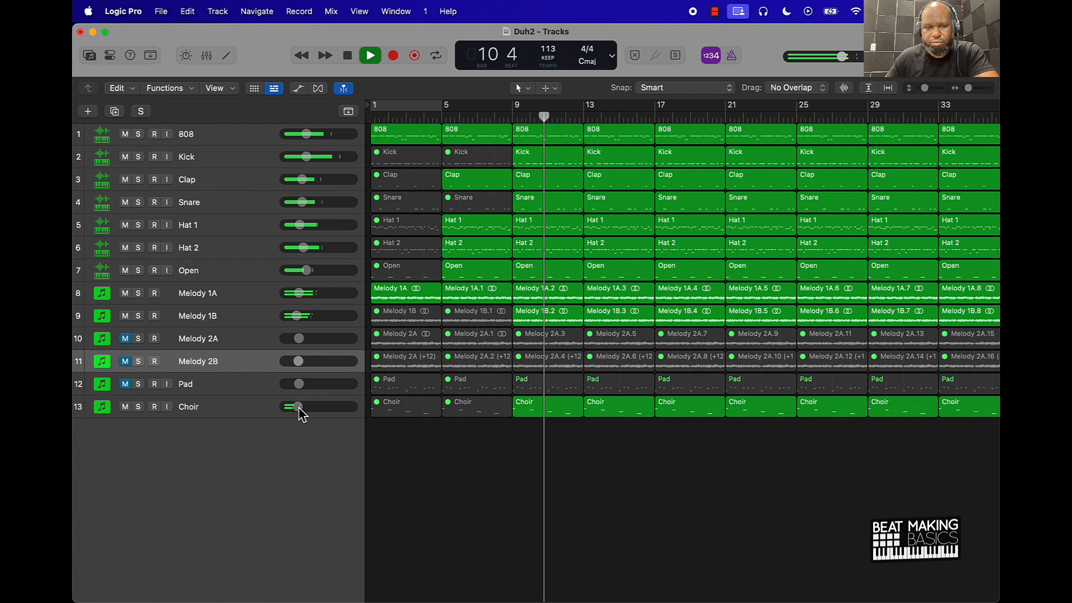
{"action": "left_click", "coordinate": [128, 385]}
{"action": "left_click_drag", "start_coordinate": [319, 384], "coordinate": [297, 384]}
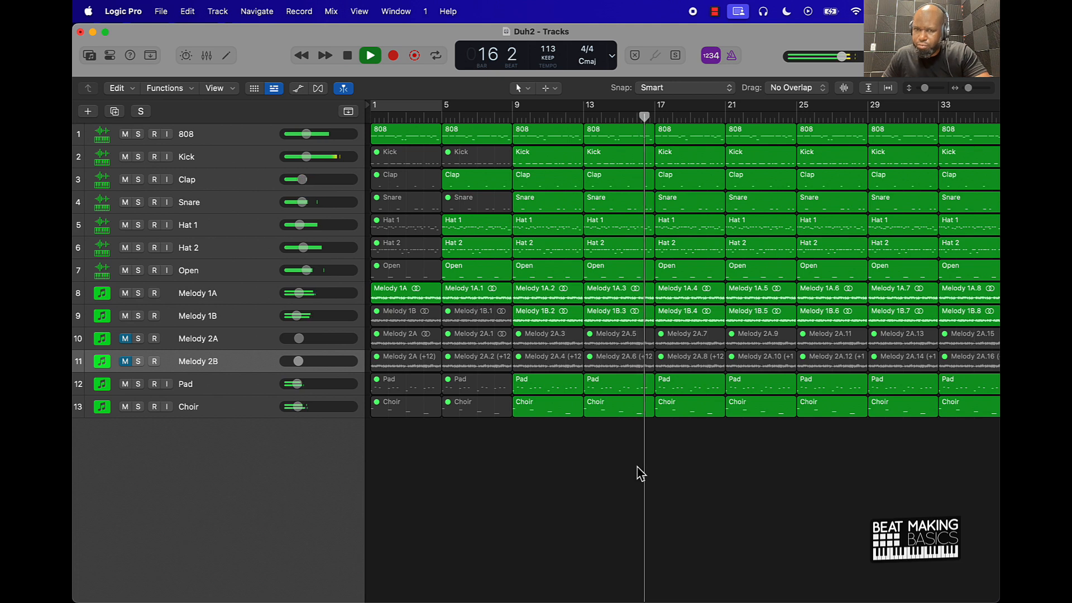
{"action": "key", "text": "space"}
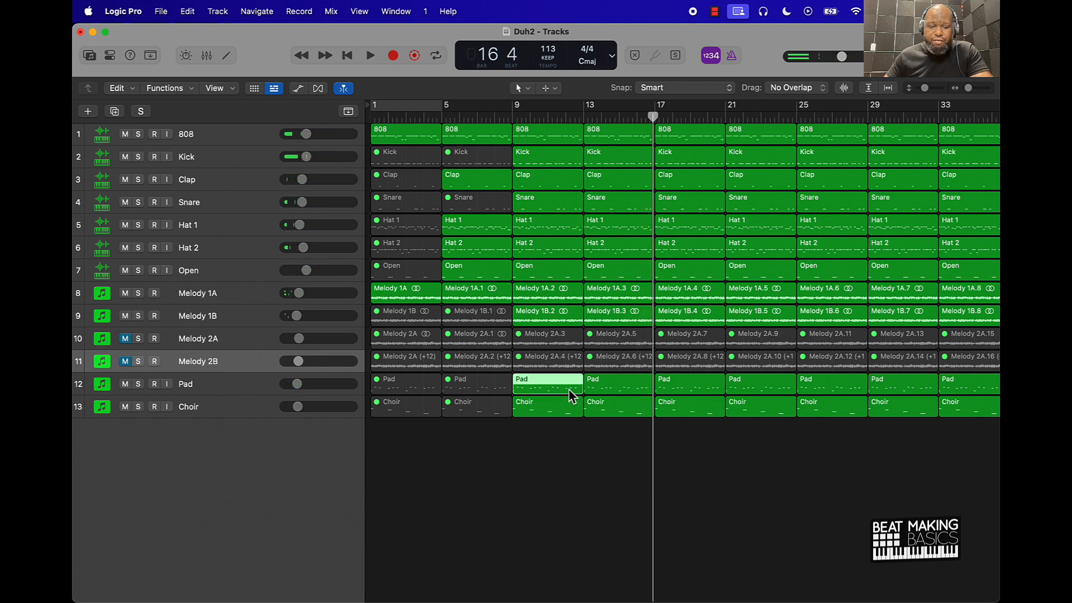
Step: Mute the Pad region in bars 9 to 12 and set the cycle range from bar 9 to bar 17
{"action": "key", "text": "ctrl+m"}
{"action": "left_click", "coordinate": [523, 437]}
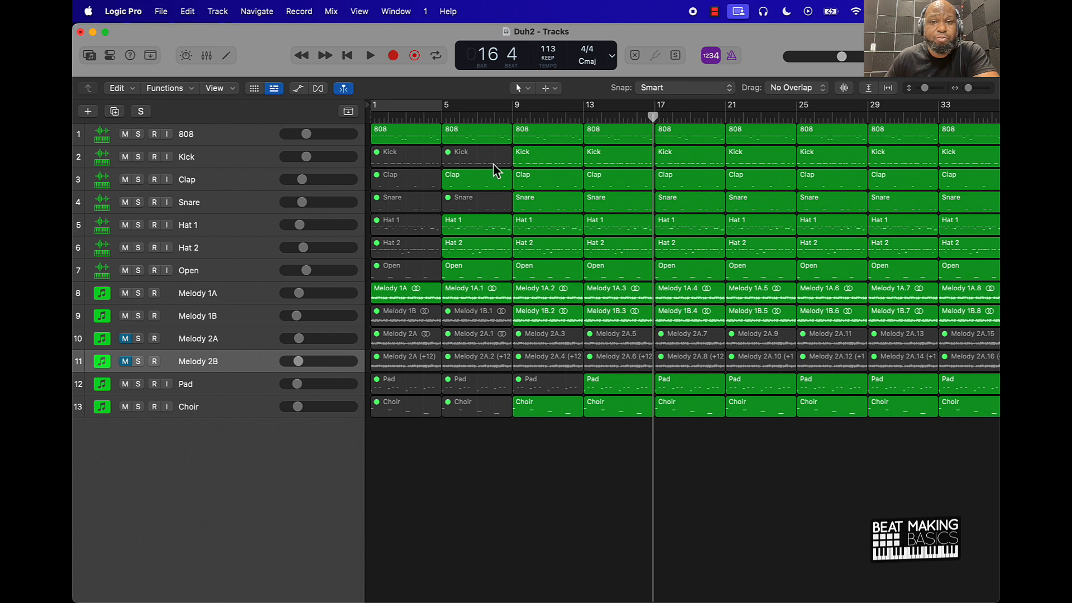
{"action": "left_click_drag", "start_coordinate": [518, 115], "coordinate": [655, 114]}
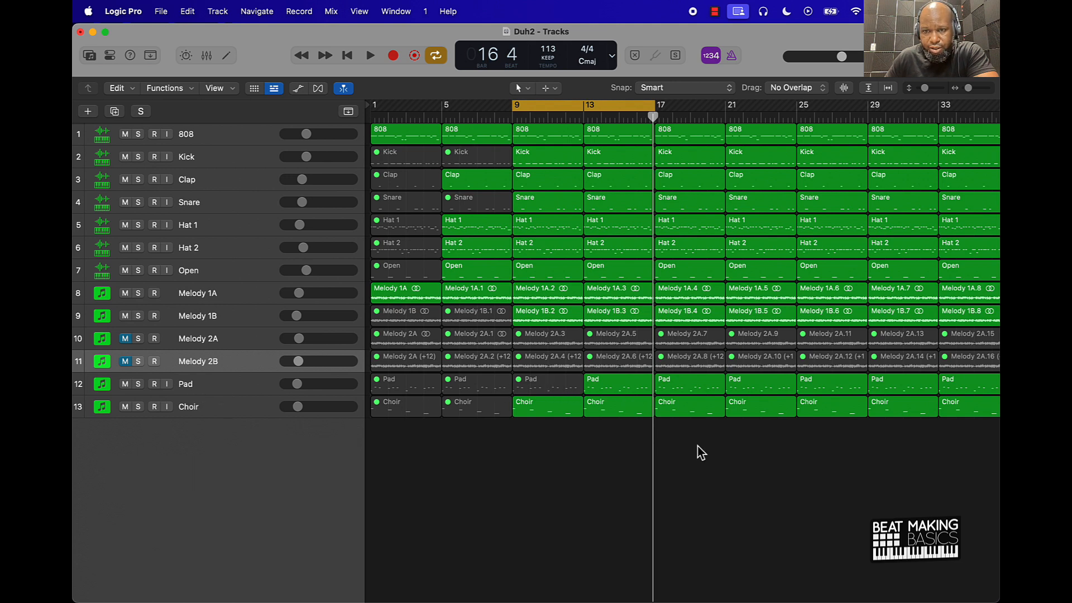
Step: Mute the Pad and Choir regions from bar 17 up to bar 33
{"action": "scroll", "coordinate": [695, 448], "scroll_direction": "right", "scroll_amount": 5}
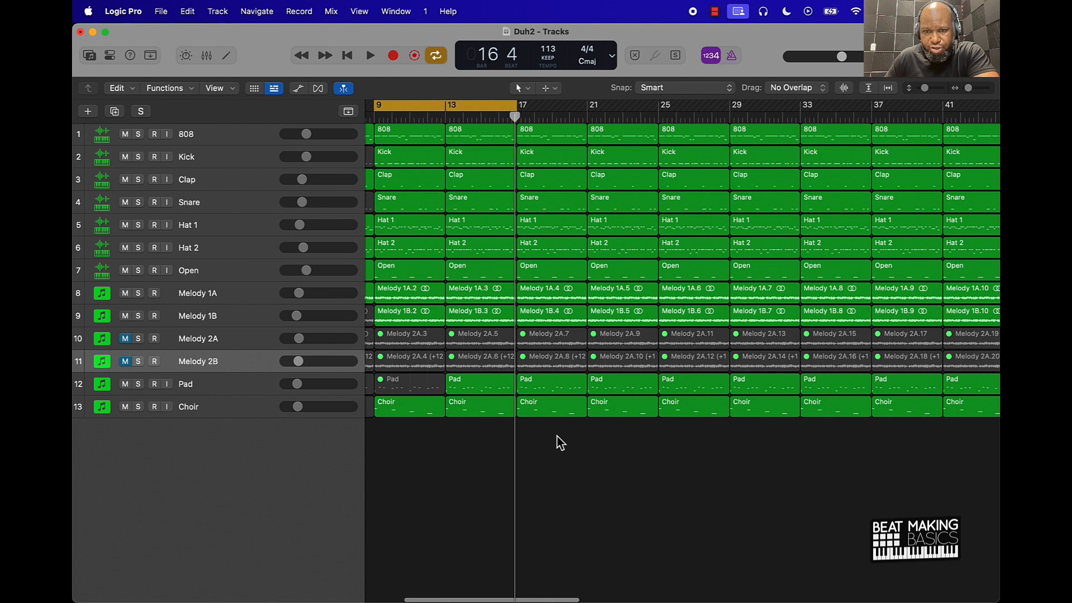
{"action": "left_click_drag", "start_coordinate": [557, 436], "coordinate": [758, 394]}
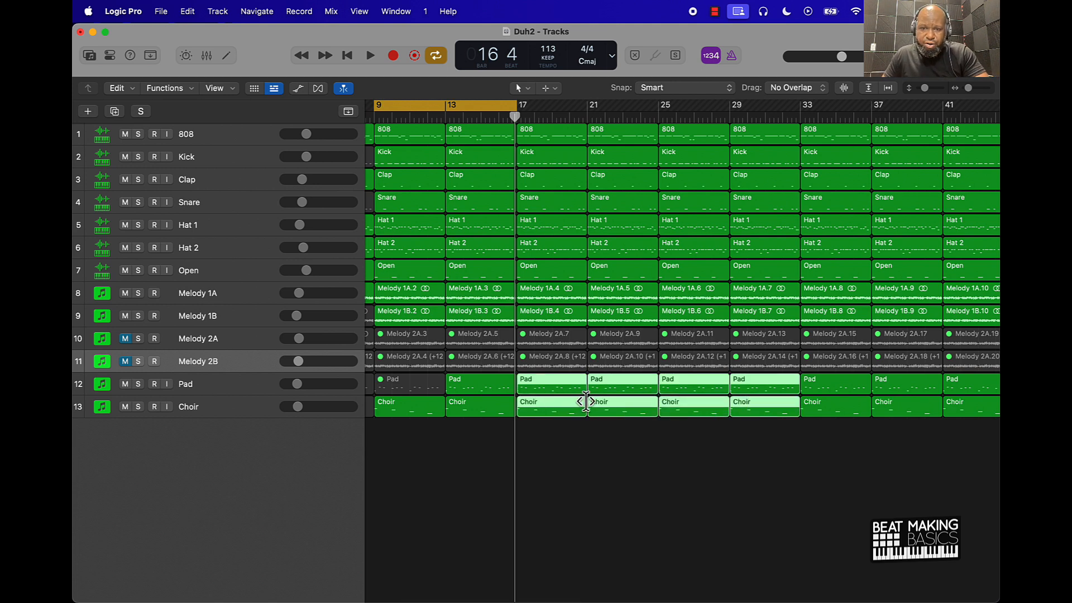
{"action": "key", "text": "ctrl+m"}
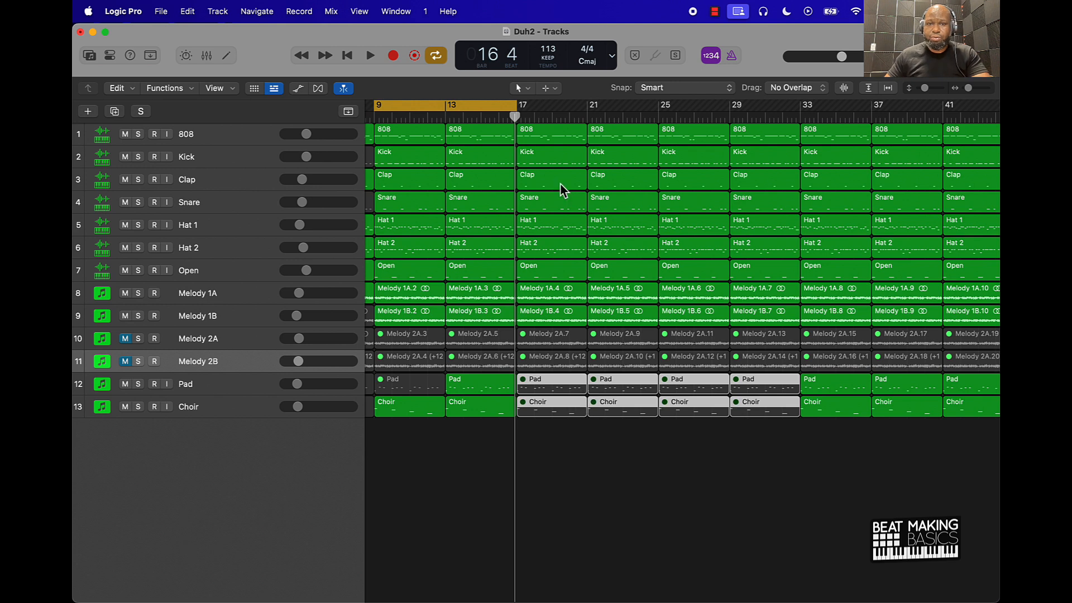
Step: Move the cycle range to span bar 17 to bar 25
{"action": "left_click", "coordinate": [411, 109]}
{"action": "left_click", "coordinate": [408, 112]}
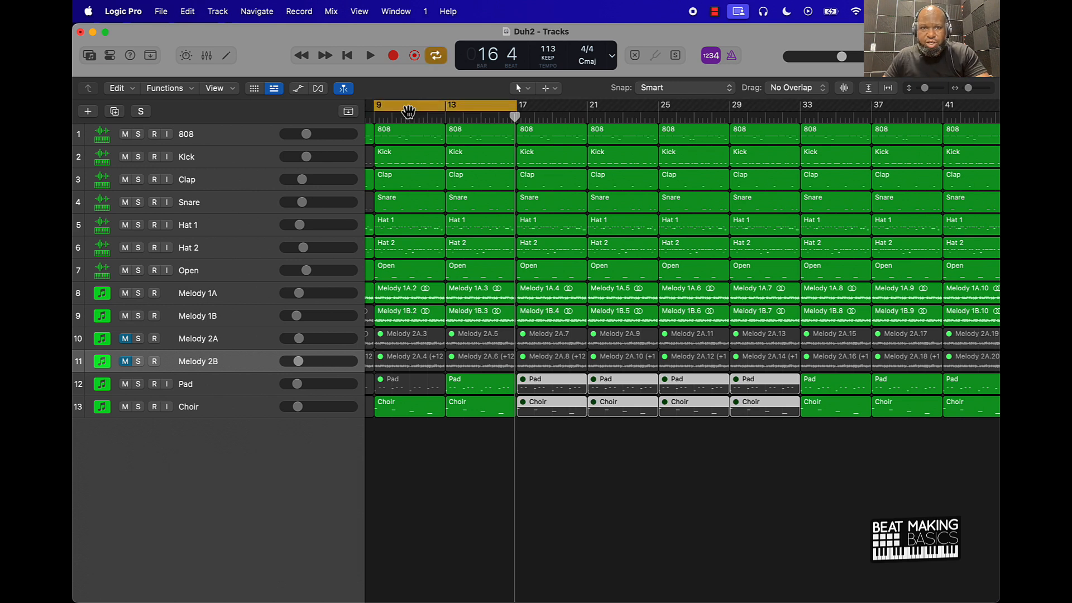
{"action": "left_click_drag", "start_coordinate": [408, 111], "coordinate": [547, 110]}
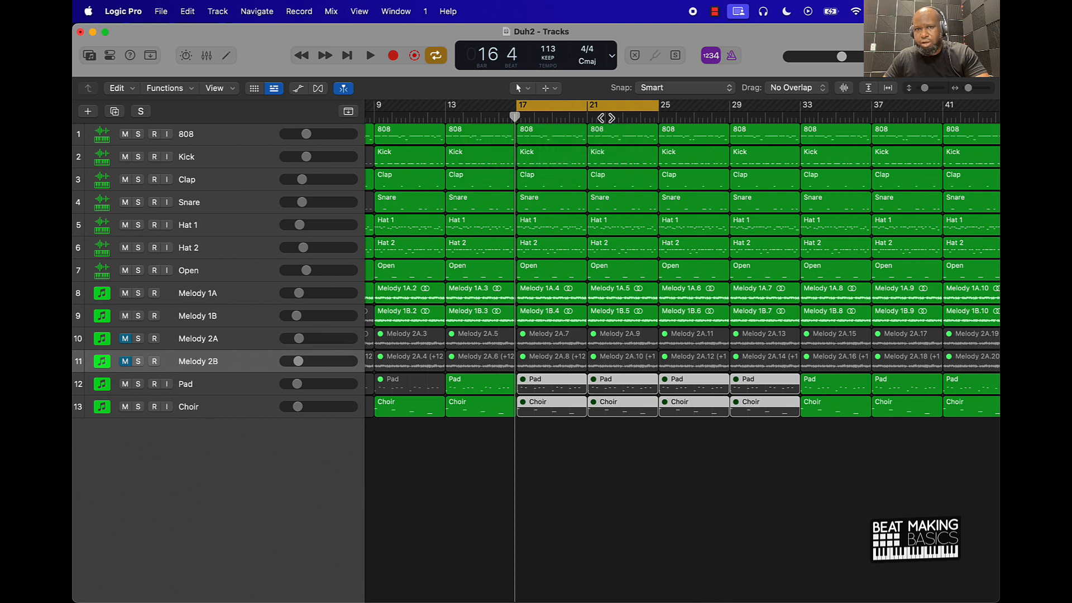
Step: Mute the two Melody 1B regions from bar 17 up to bar 25
{"action": "left_click", "coordinate": [599, 463]}
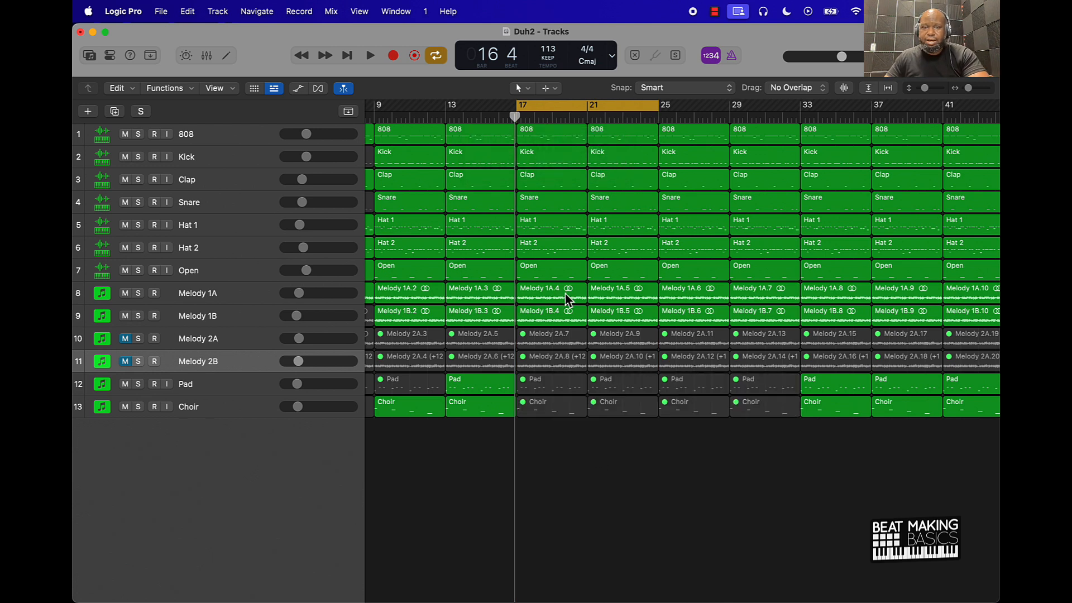
{"action": "left_click", "coordinate": [236, 300]}
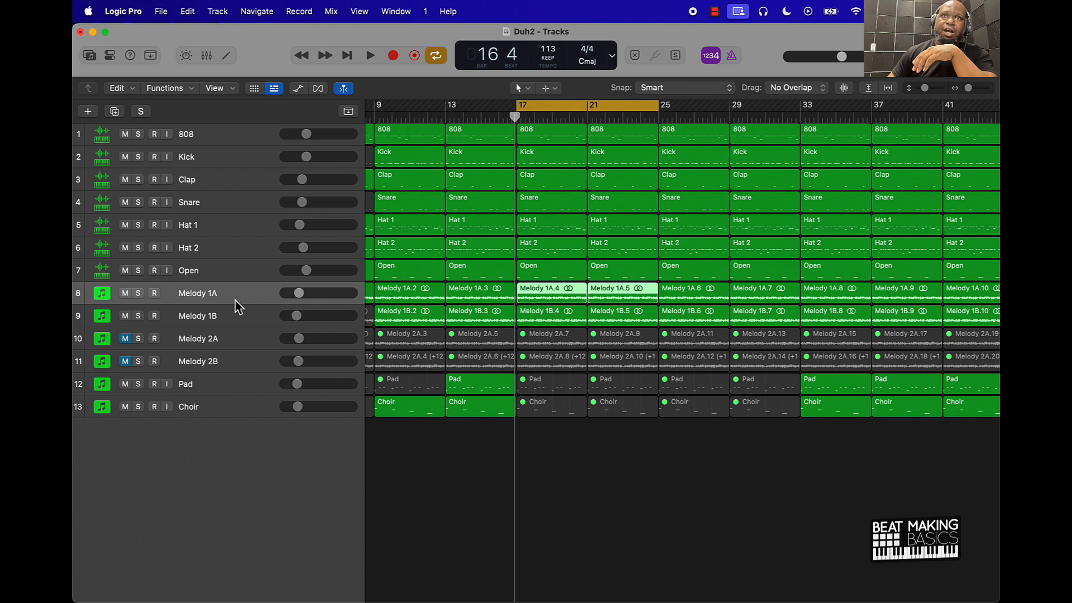
{"action": "left_click", "coordinate": [206, 321]}
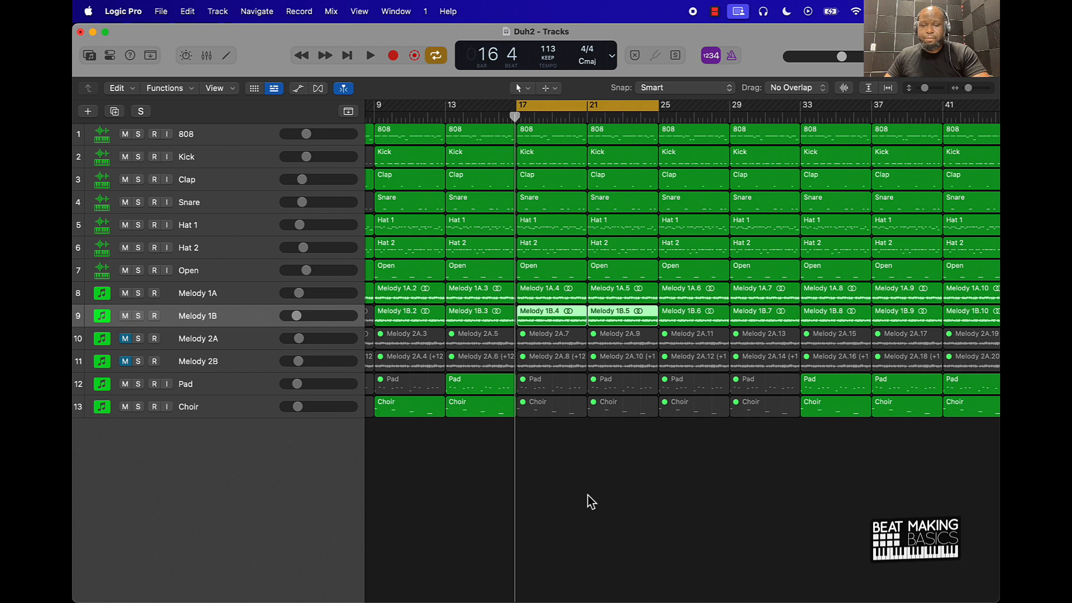
{"action": "left_click", "coordinate": [576, 297]}
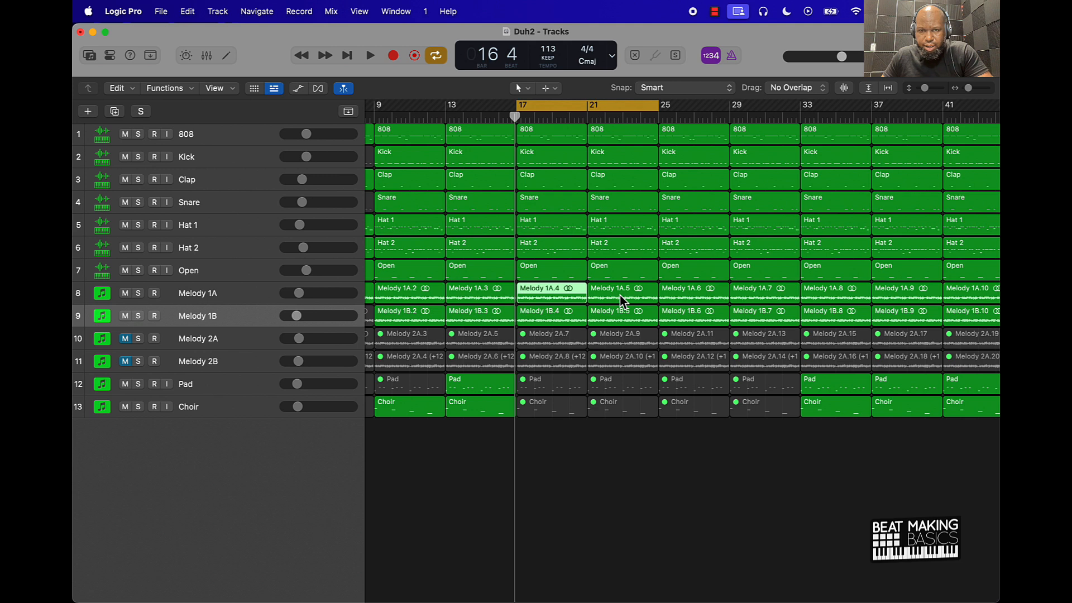
{"action": "left_click", "coordinate": [555, 325]}
{"action": "left_click", "coordinate": [623, 322], "text": "shift"}
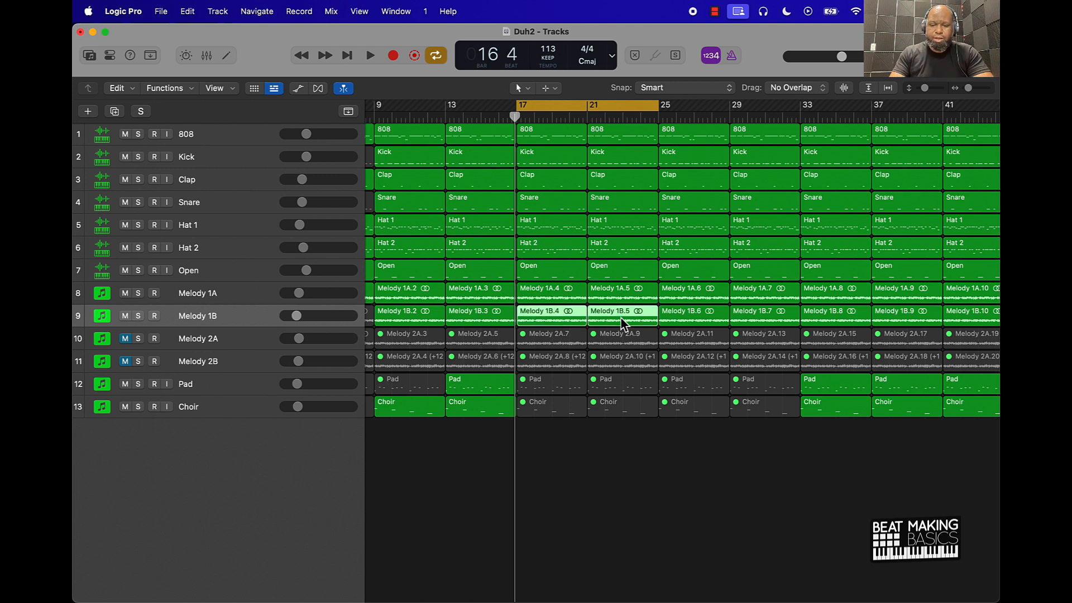
{"action": "key", "text": "ctrl+m"}
Step: Mute the two Melody 1A regions from bar 25 up to bar 33
{"action": "left_click", "coordinate": [686, 301]}
{"action": "left_click", "coordinate": [781, 298], "text": "shift"}
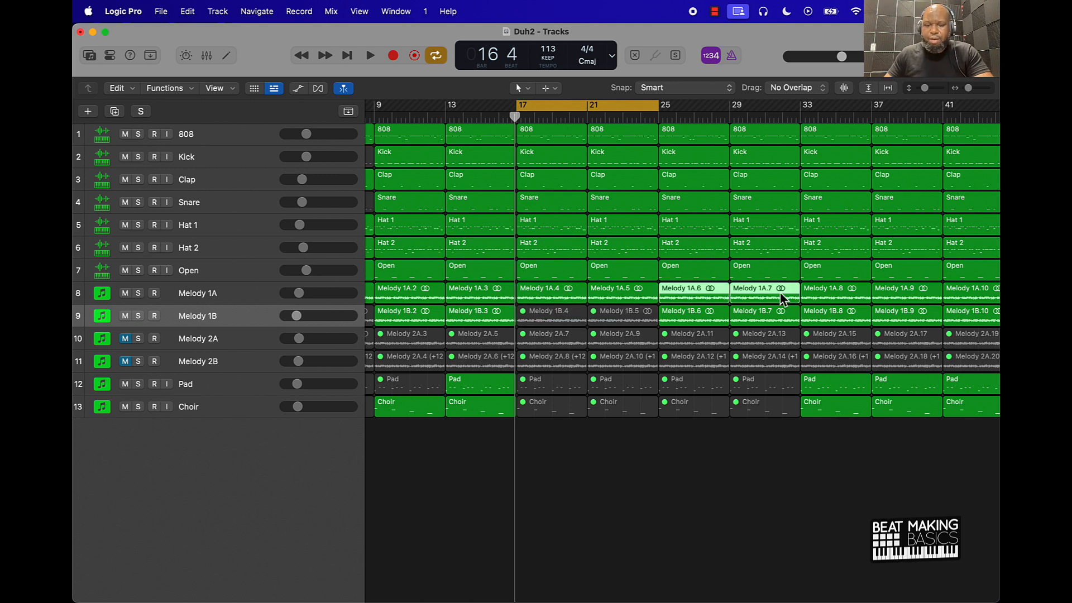
{"action": "key", "text": "ctrl+m"}
{"action": "left_click", "coordinate": [668, 471]}
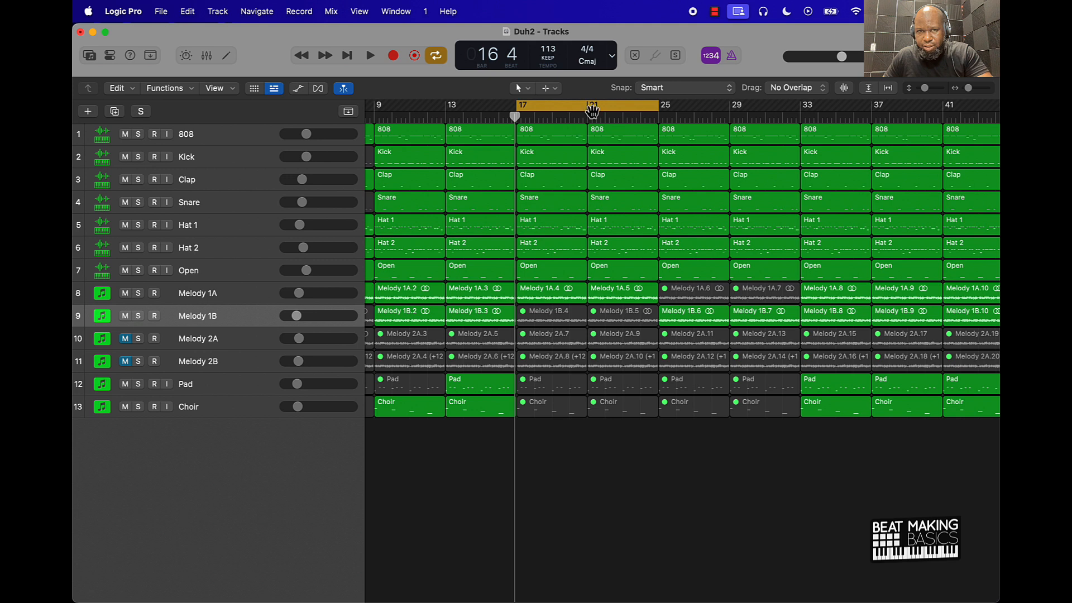
Step: Turn off cycle mode and briefly play the song from bar 16
{"action": "left_click", "coordinate": [592, 111]}
{"action": "left_click", "coordinate": [499, 115]}
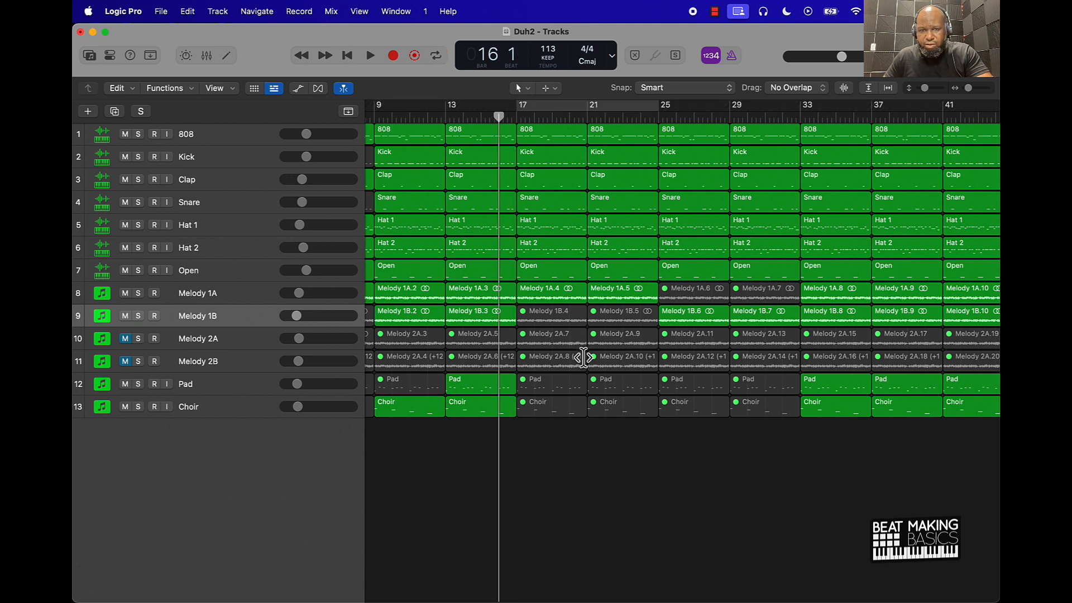
{"action": "key", "text": "space"}
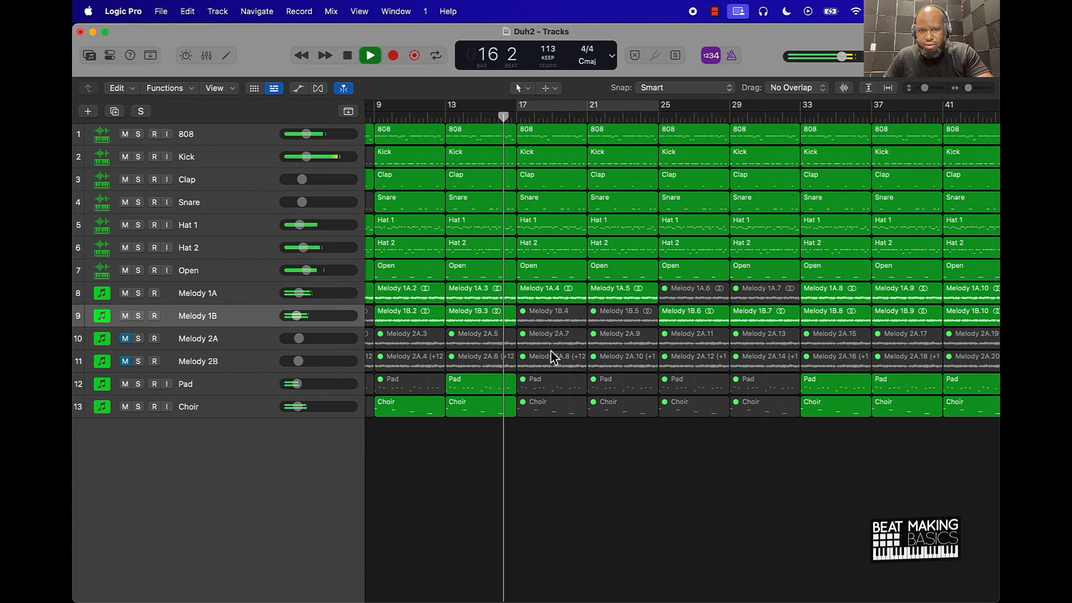
{"action": "key", "text": "space"}
Step: Mute the Kick regions from bar 17 up to bar 25 and the Snare region in bars 17 to 20
{"action": "left_click", "coordinate": [558, 164]}
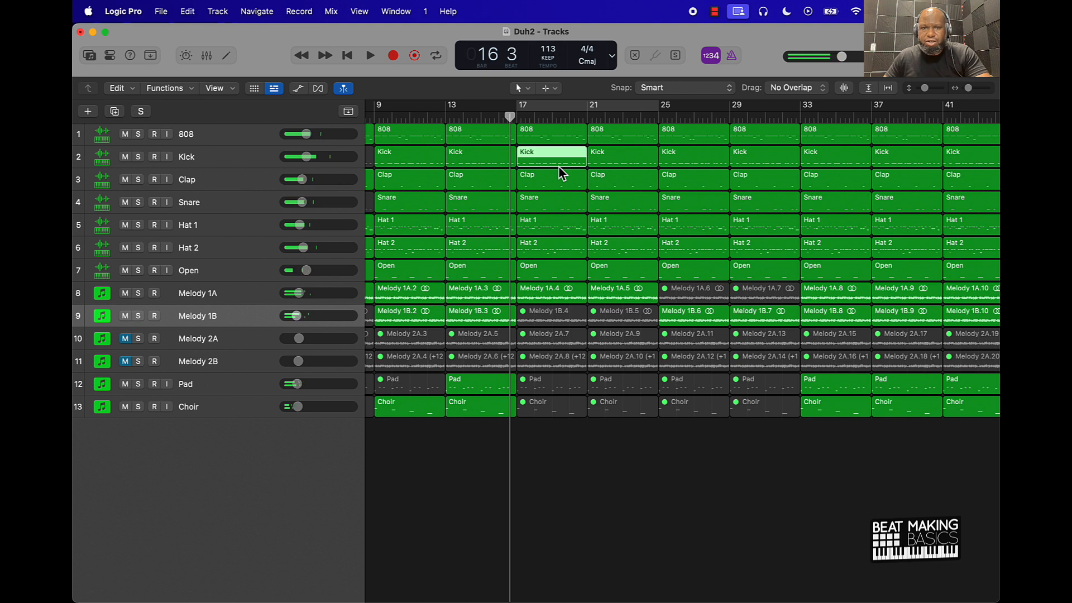
{"action": "key", "text": "ctrl+m"}
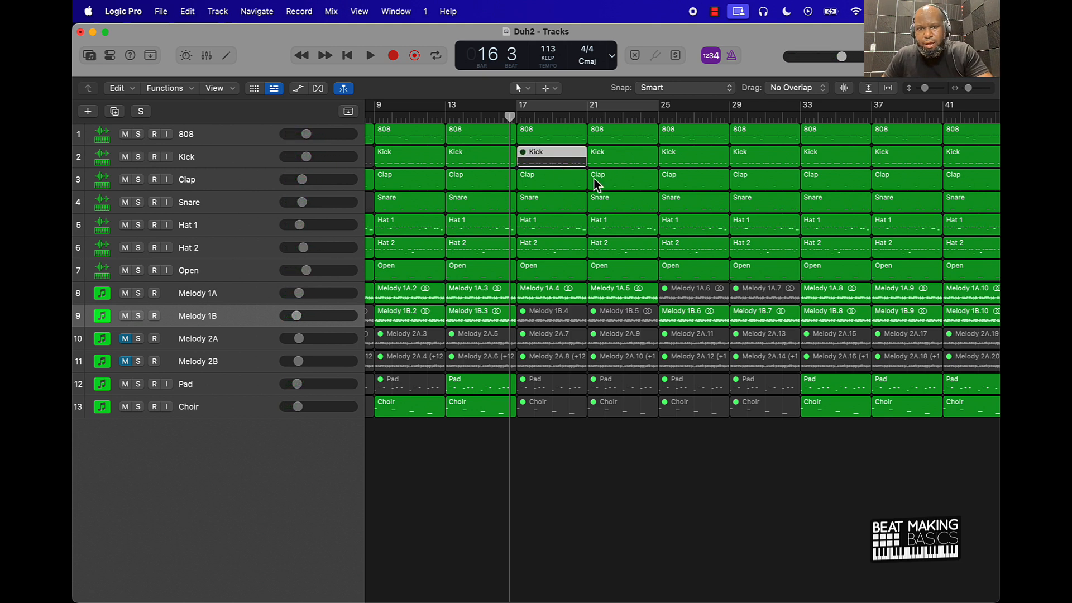
{"action": "left_click", "coordinate": [559, 203]}
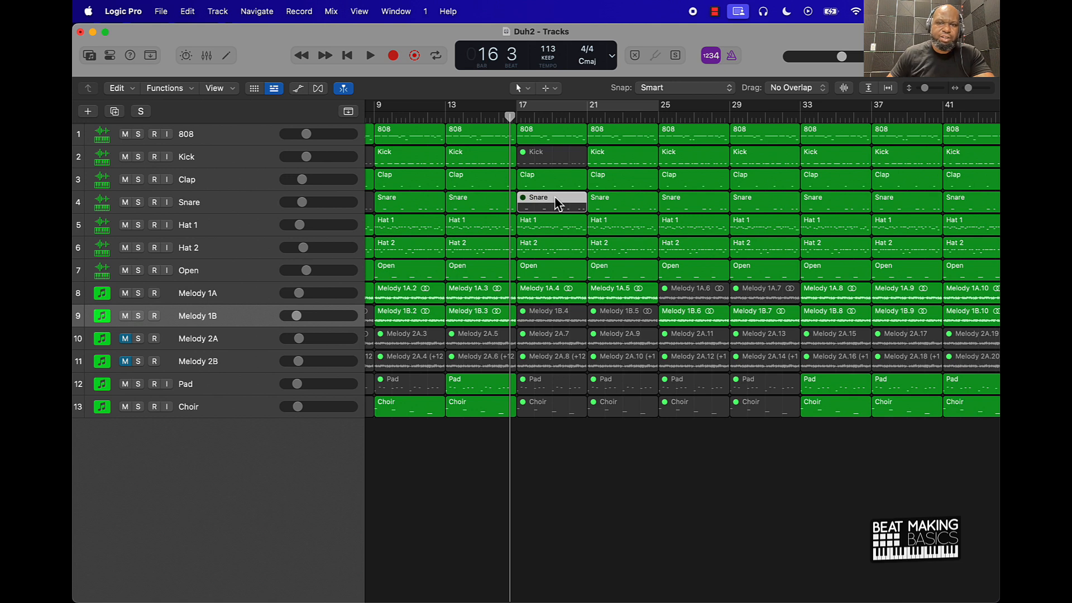
{"action": "left_click", "coordinate": [621, 162]}
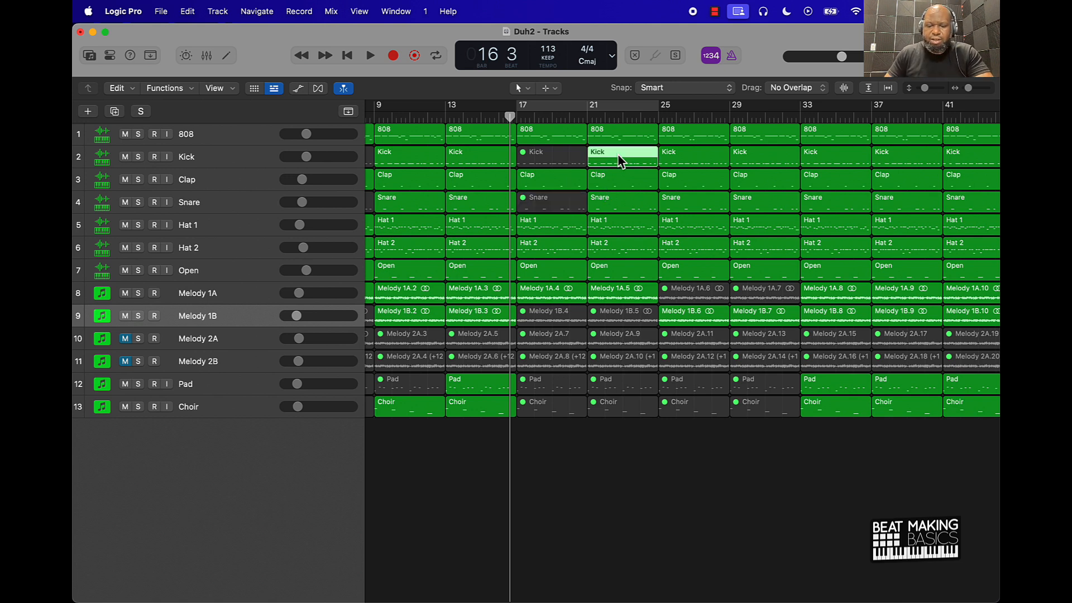
{"action": "key", "text": "ctrl+m"}
{"action": "left_click", "coordinate": [663, 478]}
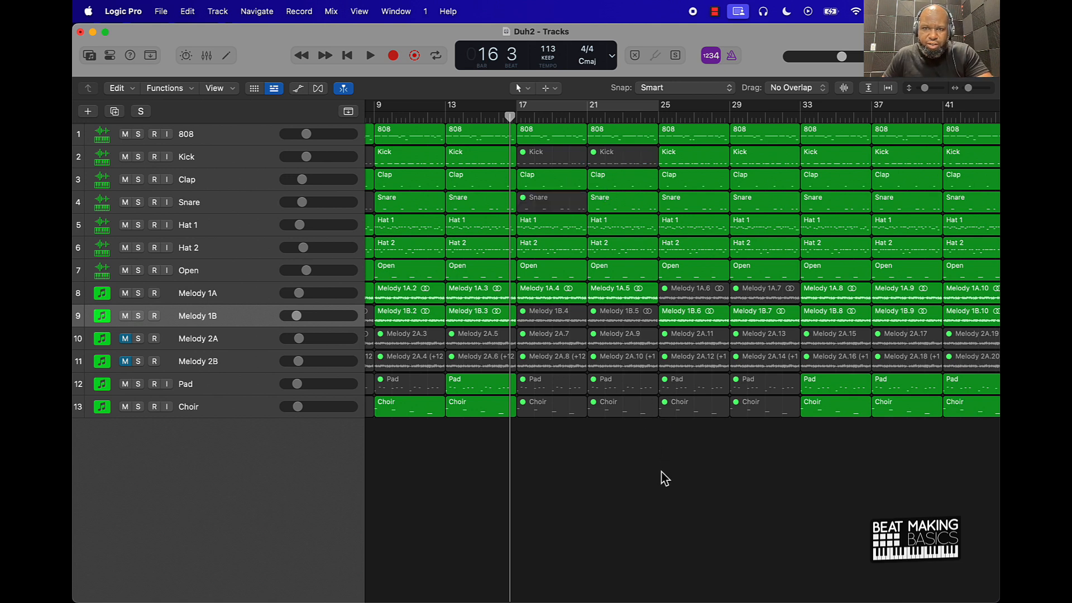
Step: Mute the Melody 1B region in bars 29 to 32
{"action": "left_click", "coordinate": [764, 322]}
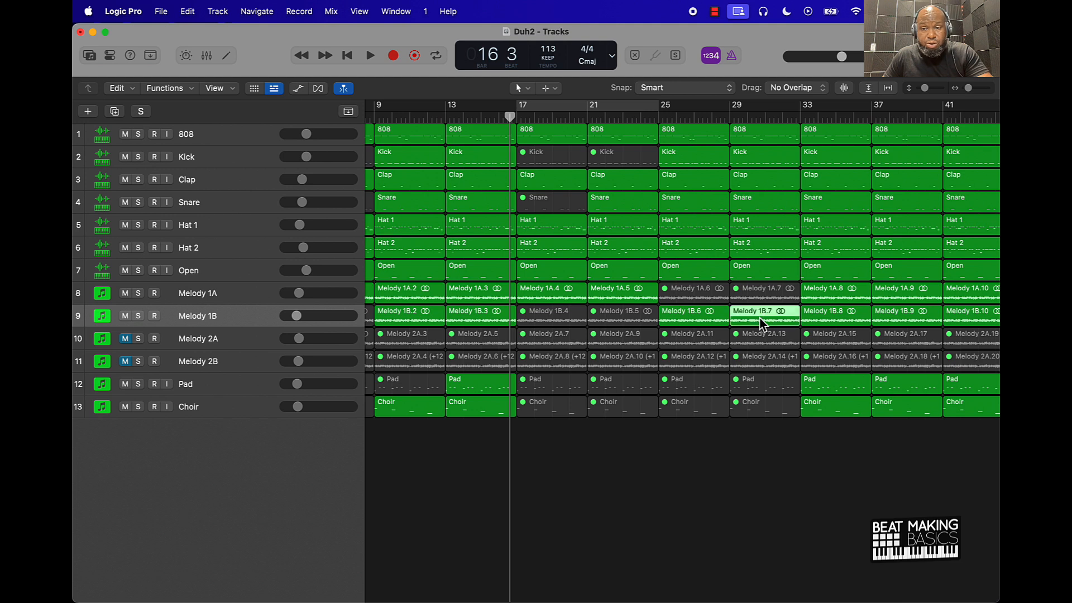
{"action": "key", "text": "ctrl+m"}
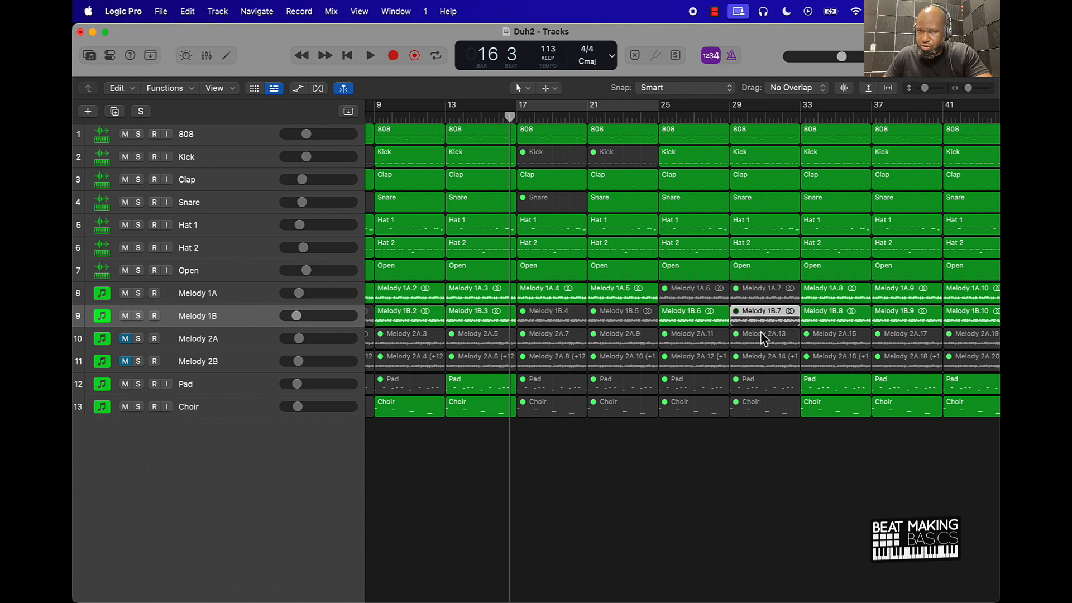
{"action": "left_click", "coordinate": [758, 458]}
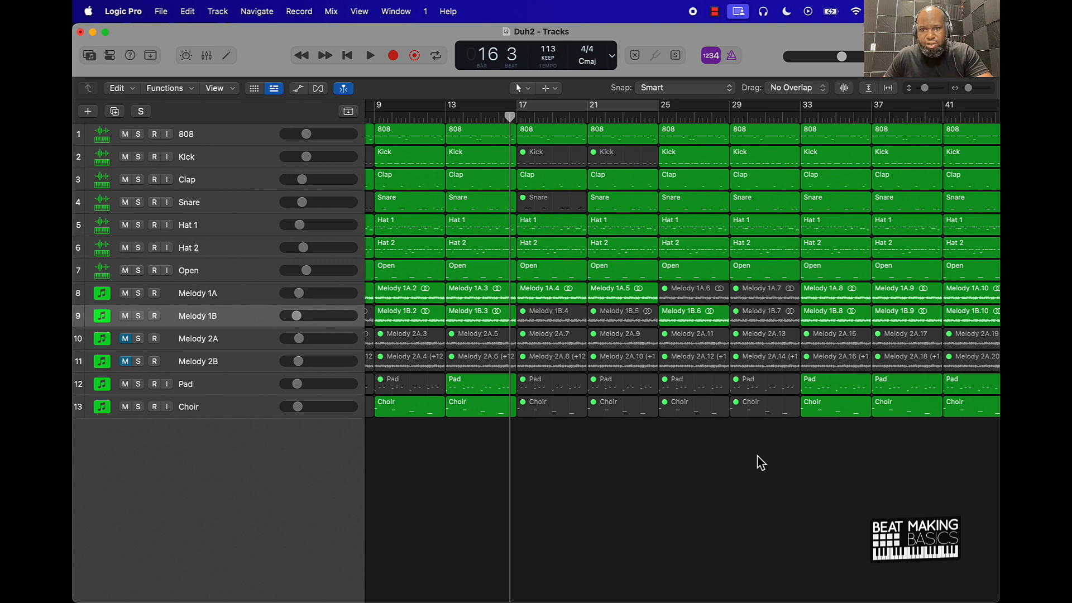
Step: Play the song from bar 16 and slightly raise the Clap and Snare track volumes
{"action": "key", "text": "Return"}
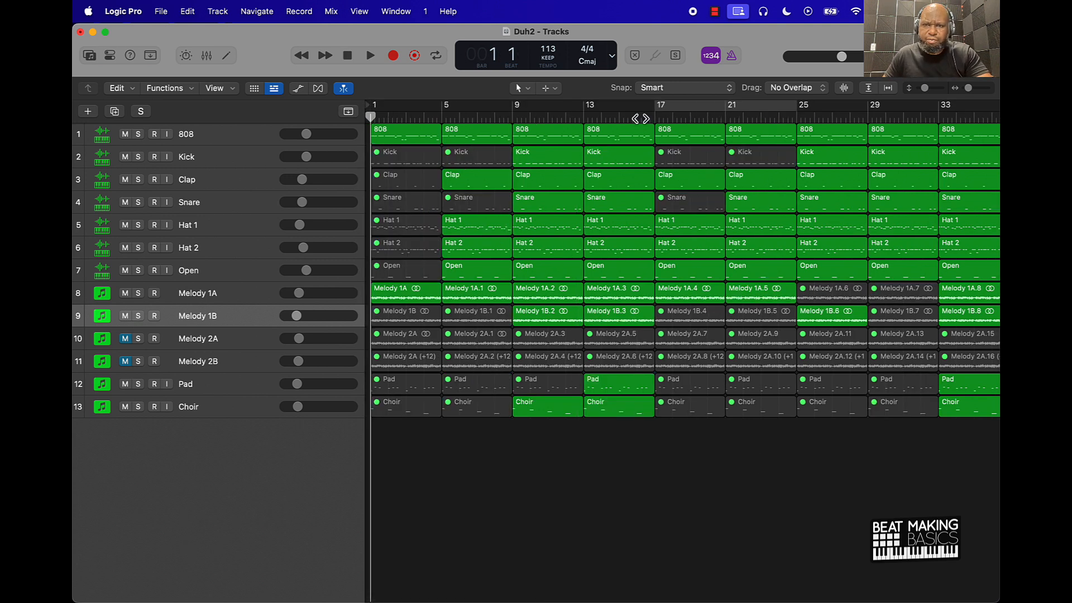
{"action": "left_click", "coordinate": [635, 115]}
{"action": "key", "text": "space"}
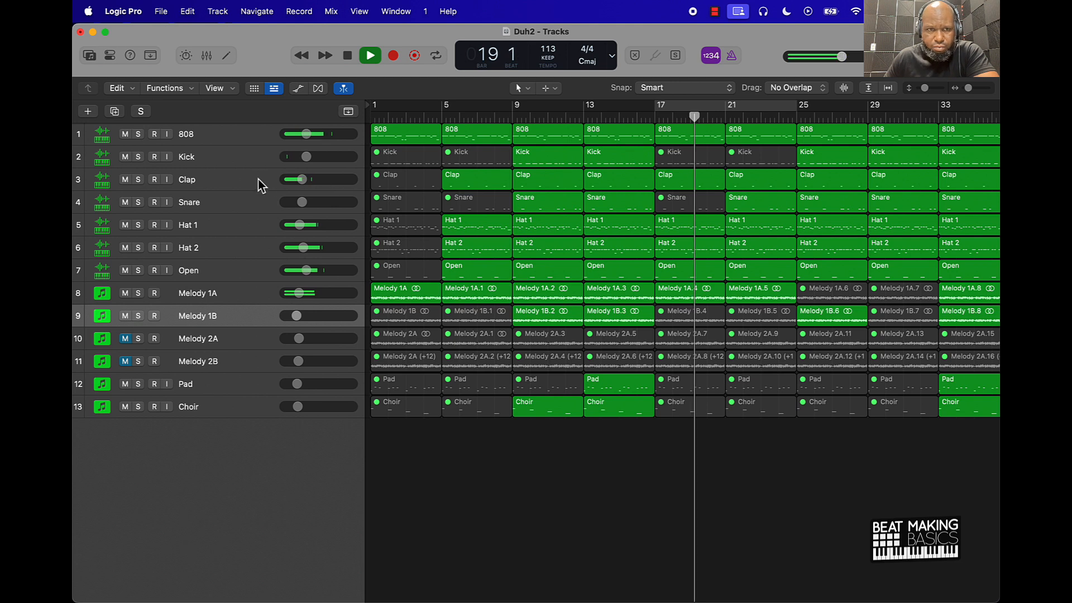
{"action": "mouse_move", "coordinate": [306, 182]}
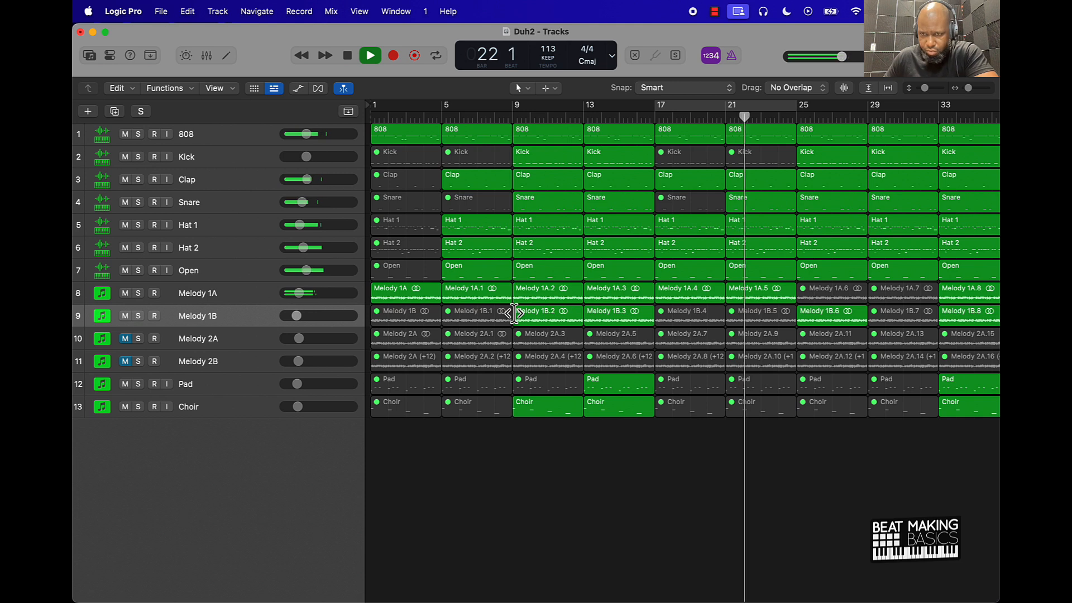
{"action": "left_click_drag", "start_coordinate": [303, 203], "coordinate": [306, 201]}
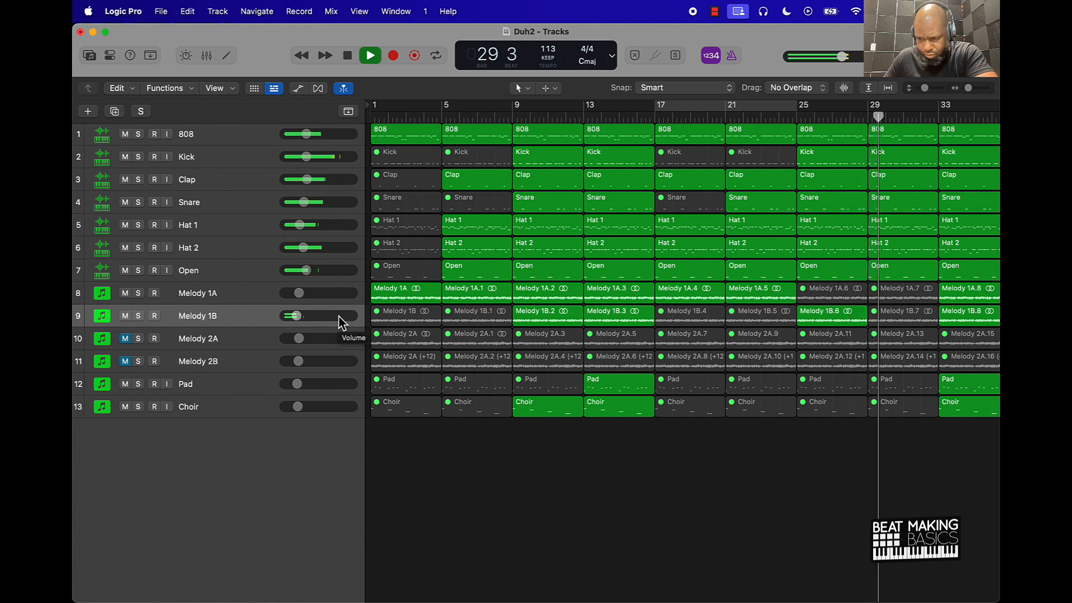
Step: Mute the Pad region in bars 33 to 36 during playback, then stop playing with the whole arrangement in view
{"action": "scroll", "coordinate": [338, 316], "scroll_direction": "right", "scroll_amount": 10}
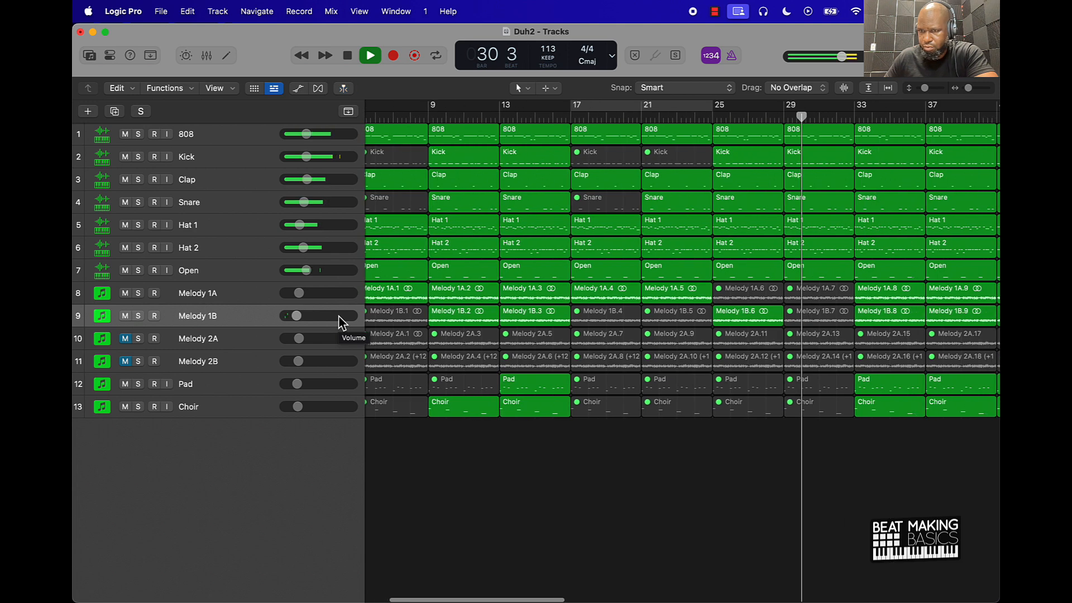
{"action": "left_click", "coordinate": [689, 391]}
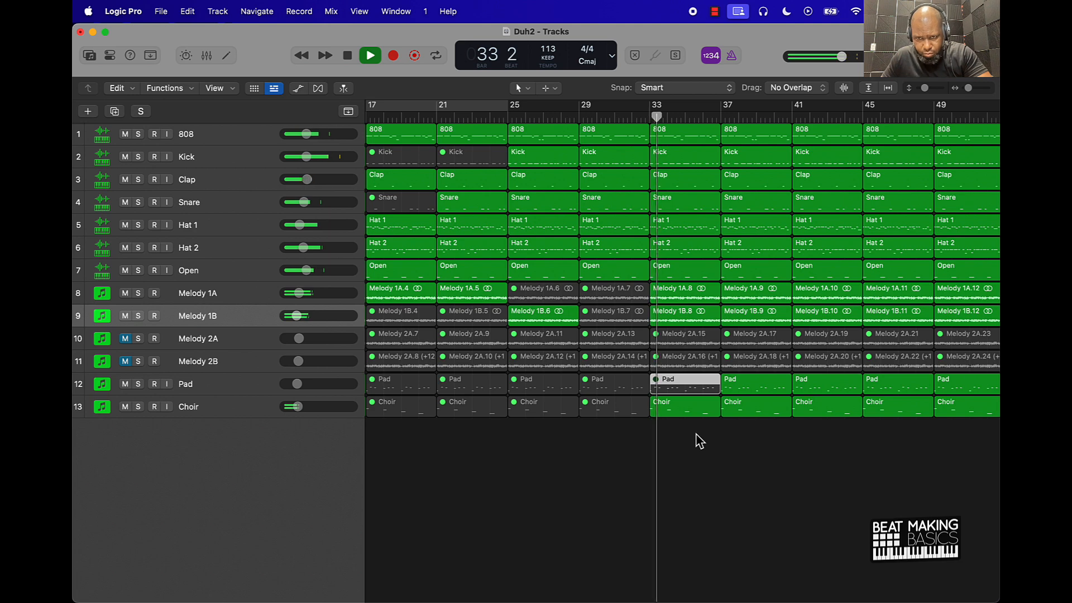
{"action": "key", "text": "ctrl+m"}
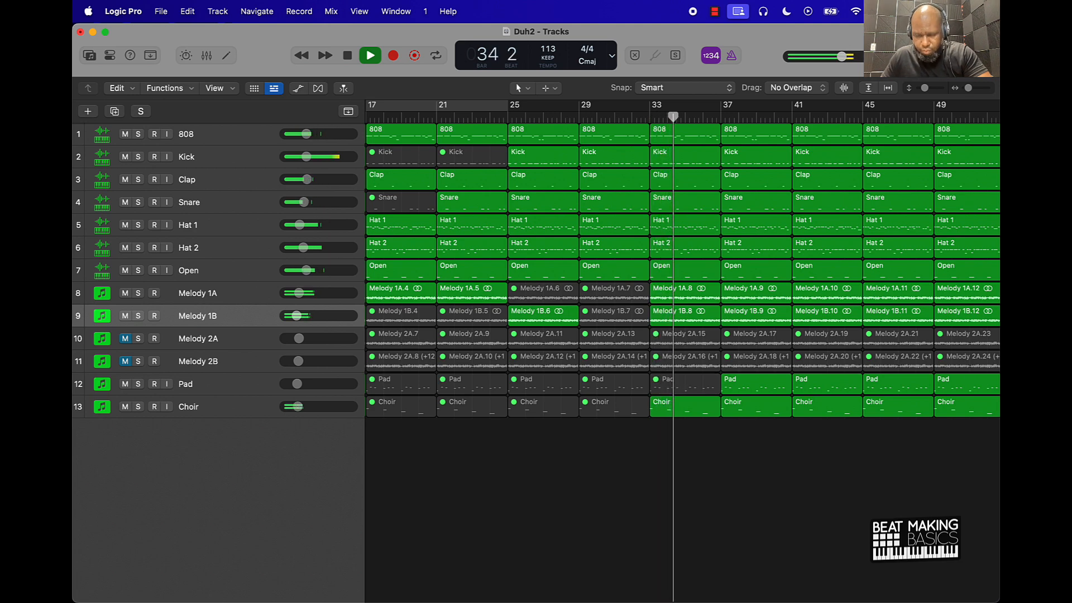
{"action": "left_click", "coordinate": [692, 436], "text": "ctrl+alt"}
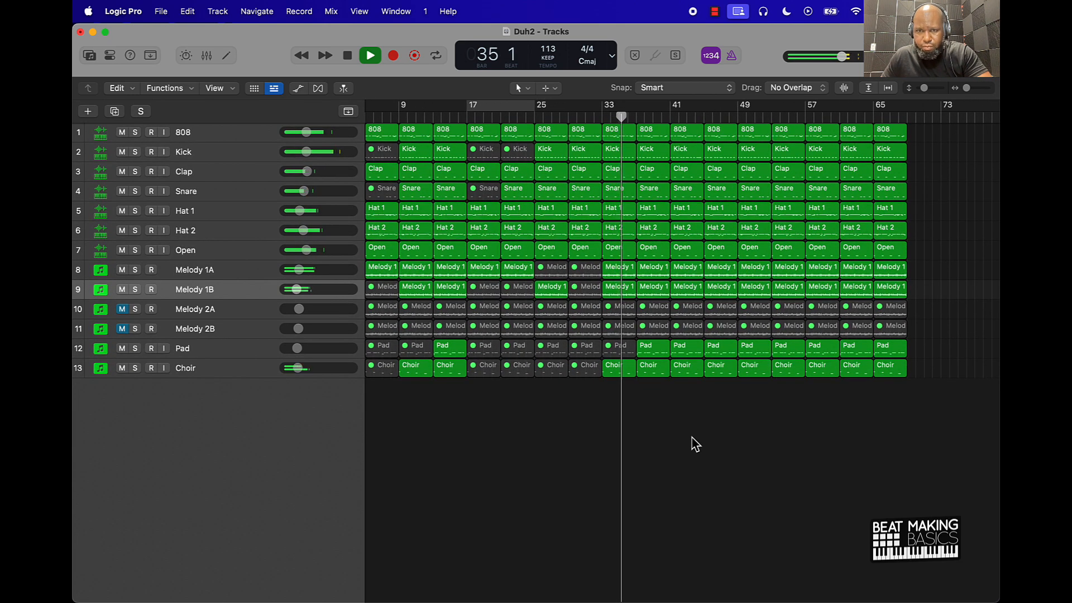
{"action": "key", "text": "space"}
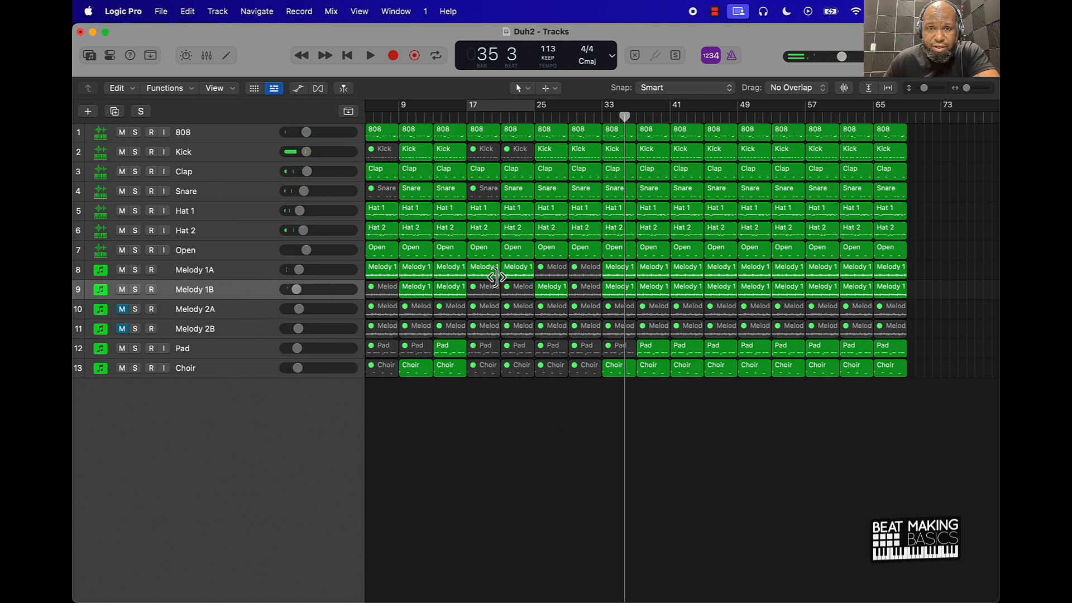
Step: Turn on the cycle range and extend it to span bar 17 to bar 33
{"action": "left_click", "coordinate": [492, 109]}
{"action": "left_click_drag", "start_coordinate": [533, 108], "coordinate": [598, 134]}
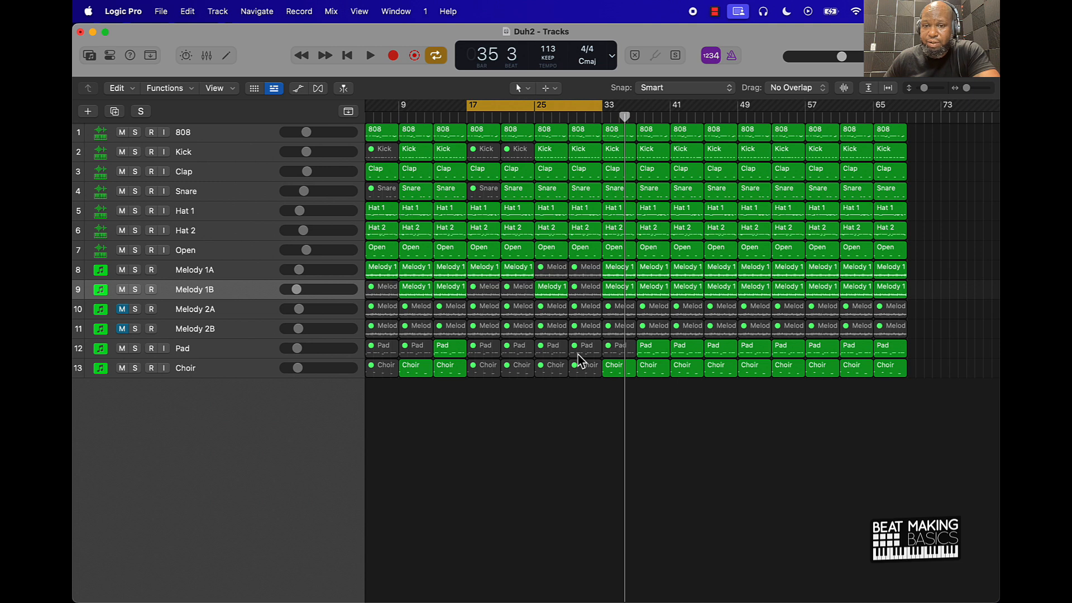
Step: Repeat all regions from bar 17 up to bar 41 once, with the copies starting at bar 41, and turn off cycle mode
{"action": "left_click_drag", "start_coordinate": [658, 392], "coordinate": [467, 112]}
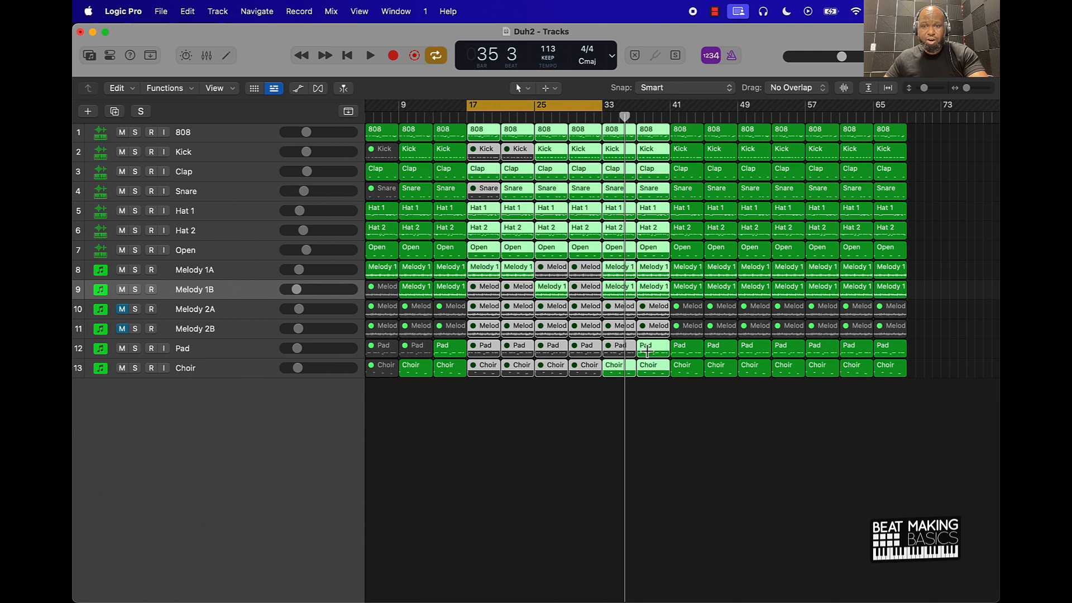
{"action": "key", "text": "super+r"}
{"action": "left_click", "coordinate": [731, 403]}
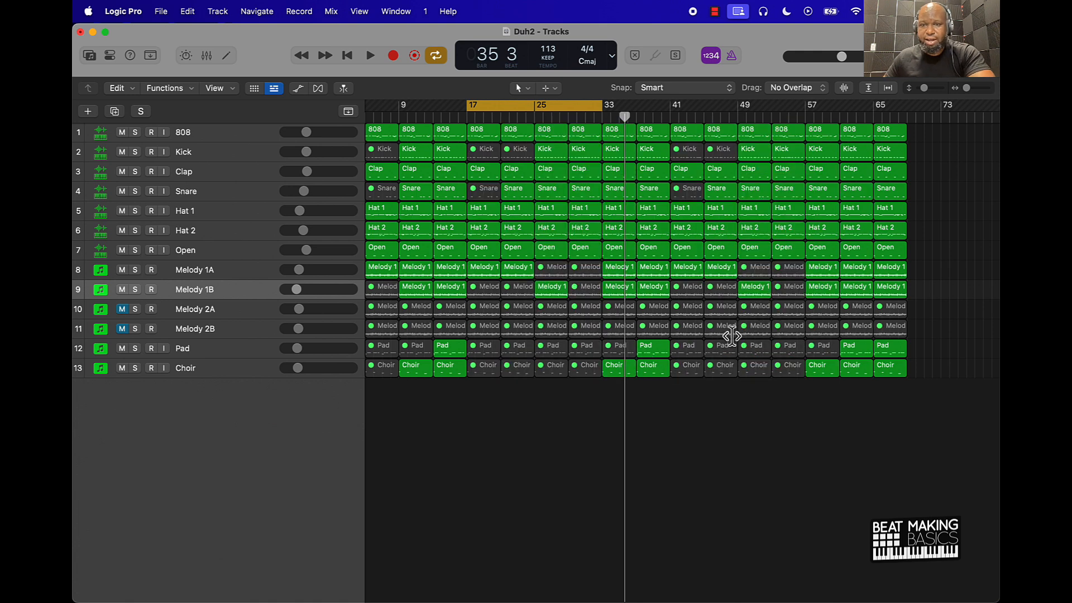
{"action": "key", "text": "c"}
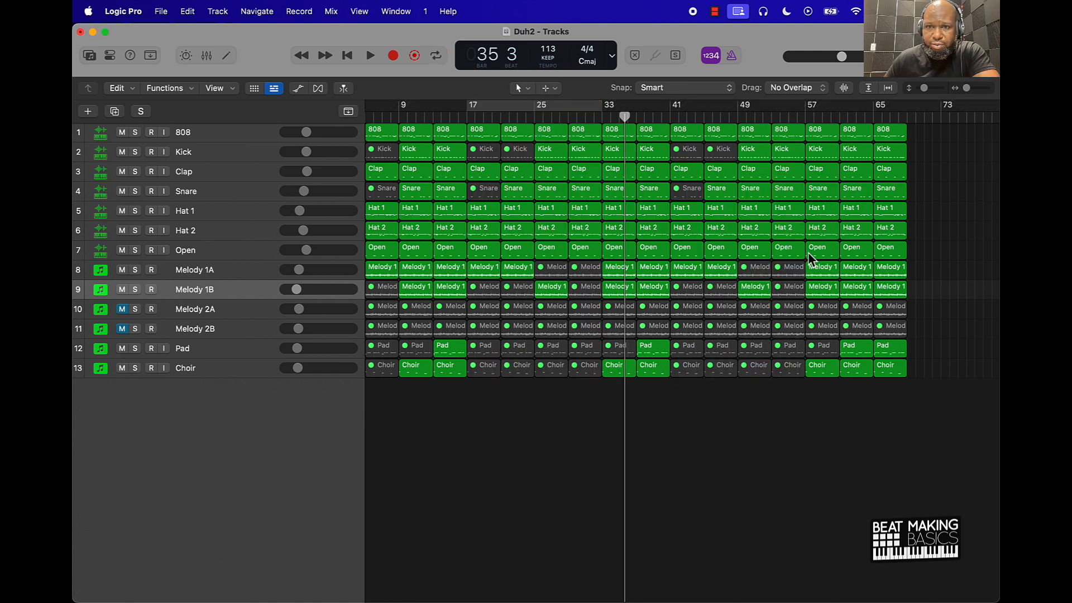
Step: Mute the Melody 1A regions and unmute the Melody 1B regions from bar 41 up to bar 49
{"action": "left_click", "coordinate": [717, 273]}
{"action": "left_click", "coordinate": [690, 273], "text": "shift"}
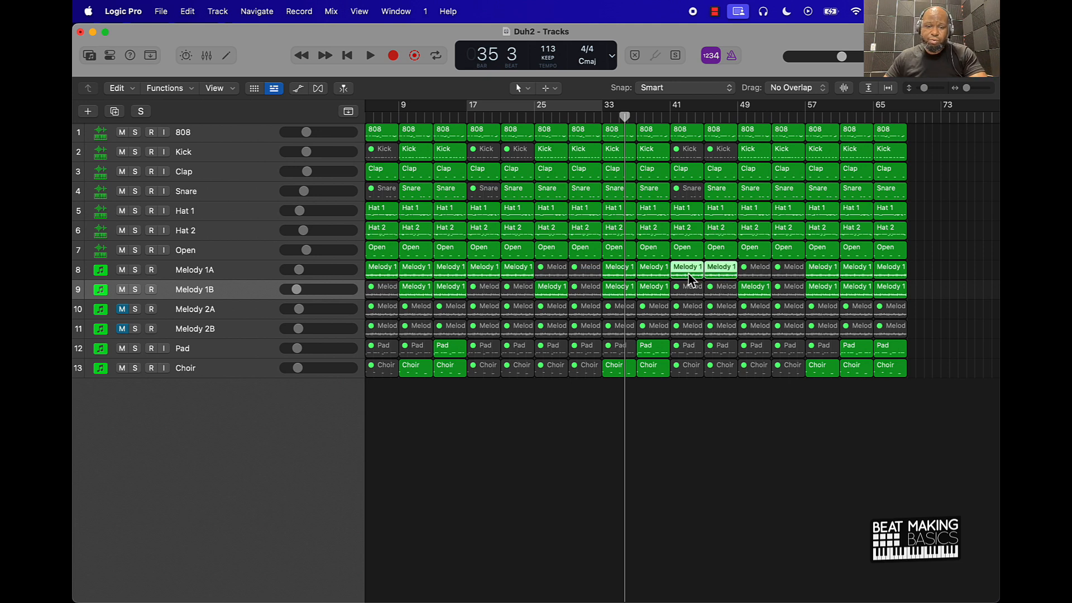
{"action": "key", "text": "ctrl+m"}
{"action": "left_click", "coordinate": [690, 292]}
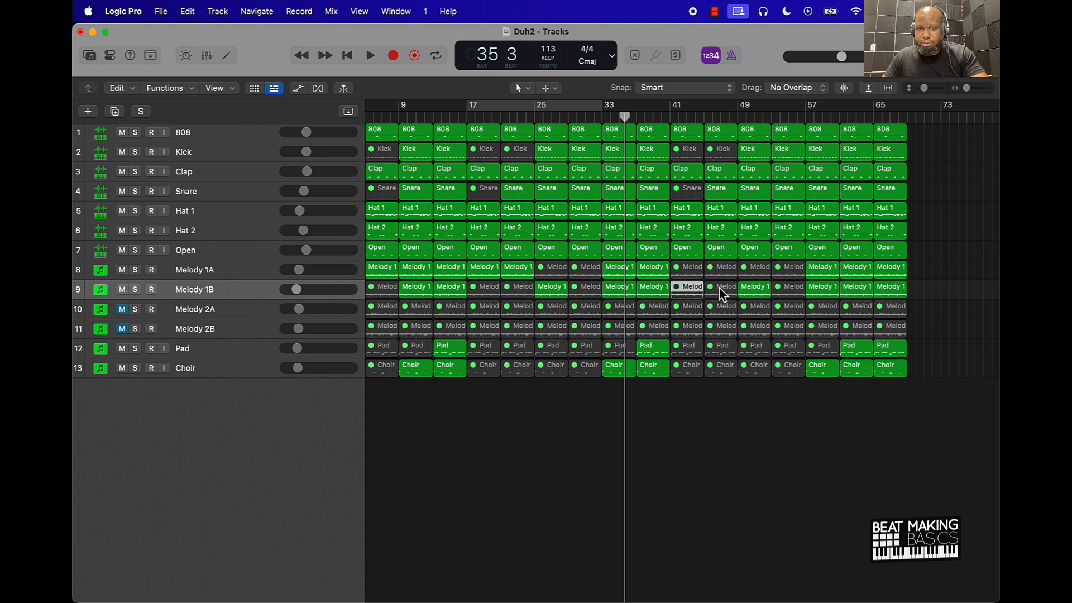
{"action": "left_click", "coordinate": [721, 291], "text": "shift"}
{"action": "key", "text": "ctrl+m"}
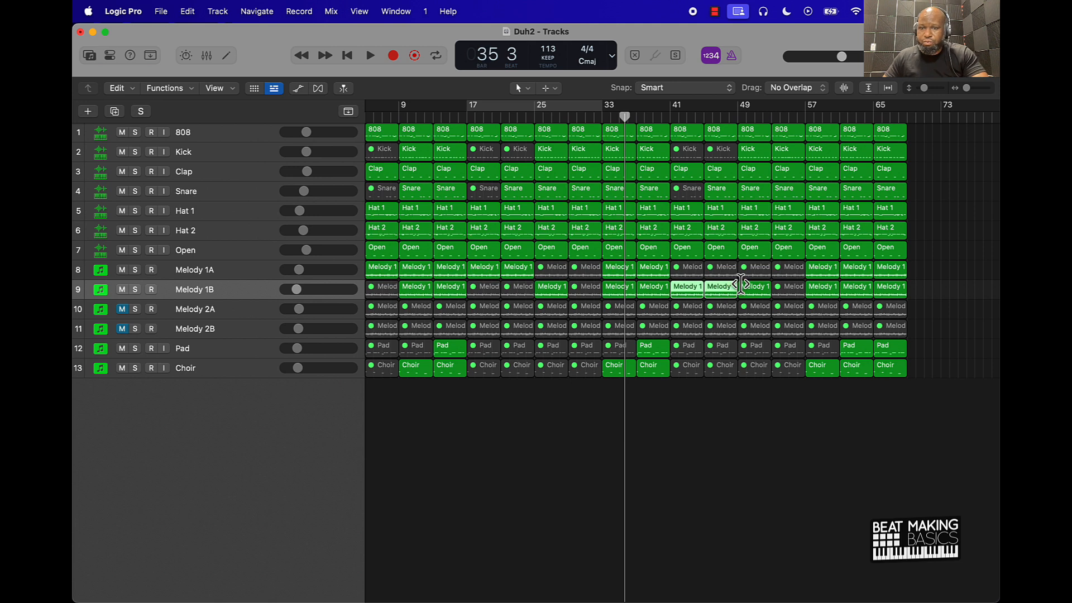
Step: Mute the Melody 1B region and unmute the Melody 1A region in bars 49 to 52
{"action": "left_click", "coordinate": [742, 289]}
{"action": "key", "text": "ctrl+m"}
{"action": "left_click", "coordinate": [760, 273]}
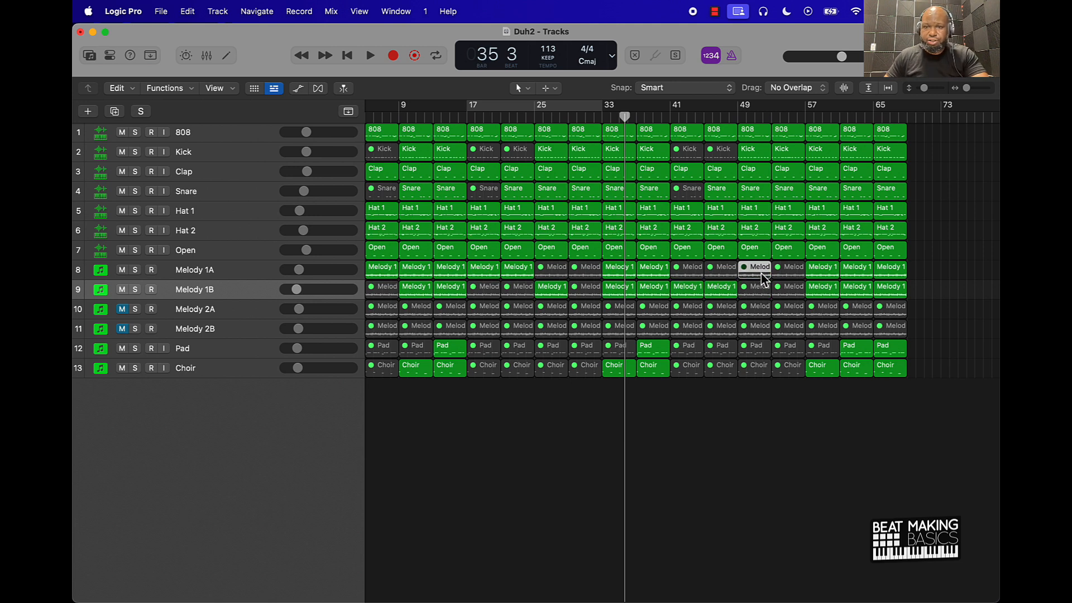
{"action": "key", "text": "ctrl+m"}
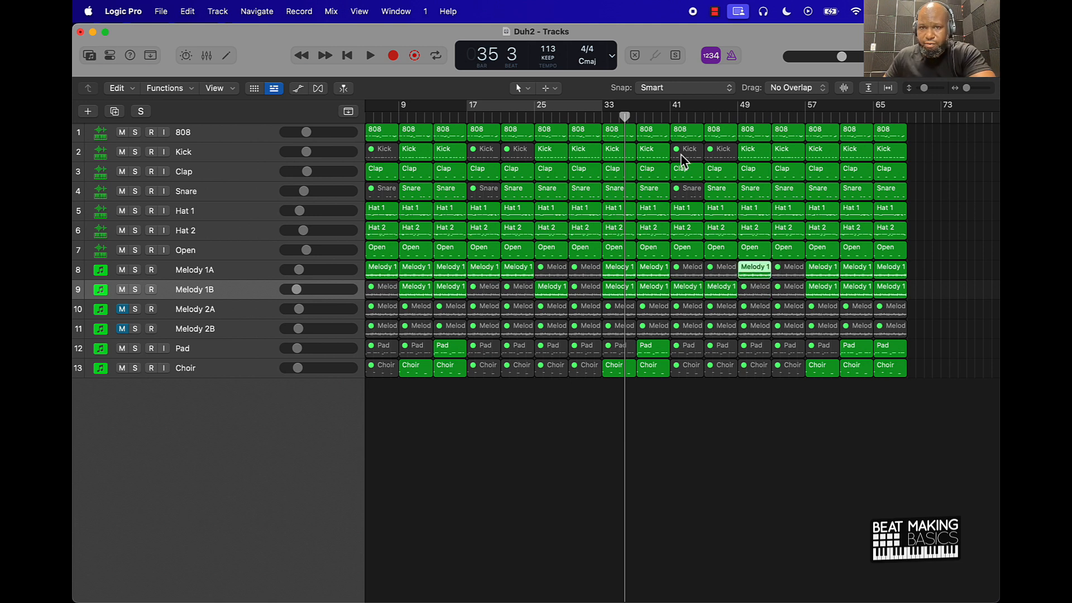
Step: Mute the Melody 1A region in bars 49 to 52 and unmute the Melody 1A region in bars 53 to 56
{"action": "left_click_drag", "start_coordinate": [664, 113], "coordinate": [670, 114]}
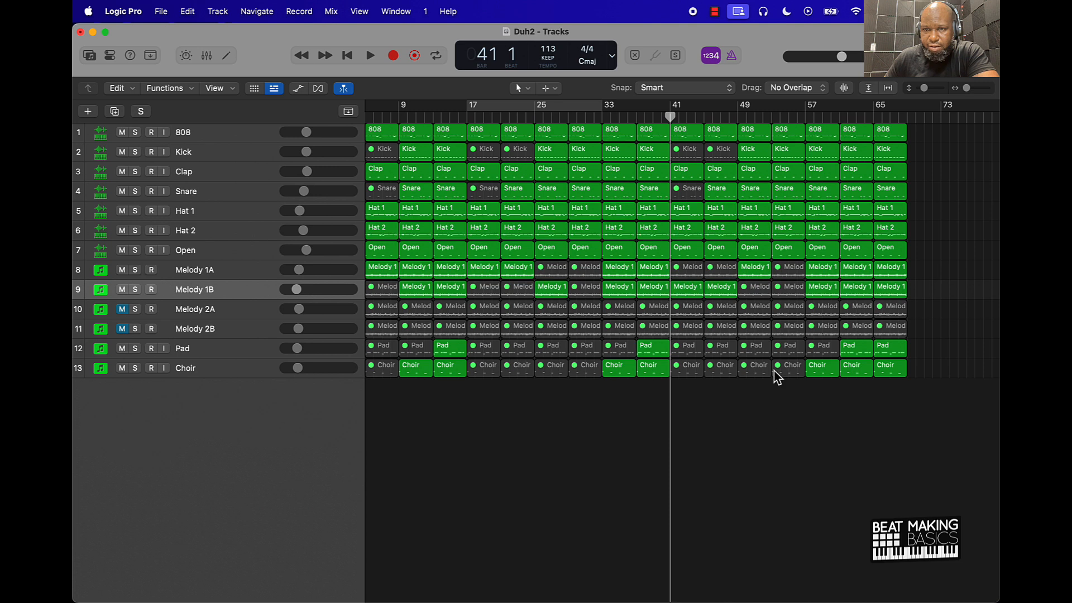
{"action": "key", "text": "ctrl+m"}
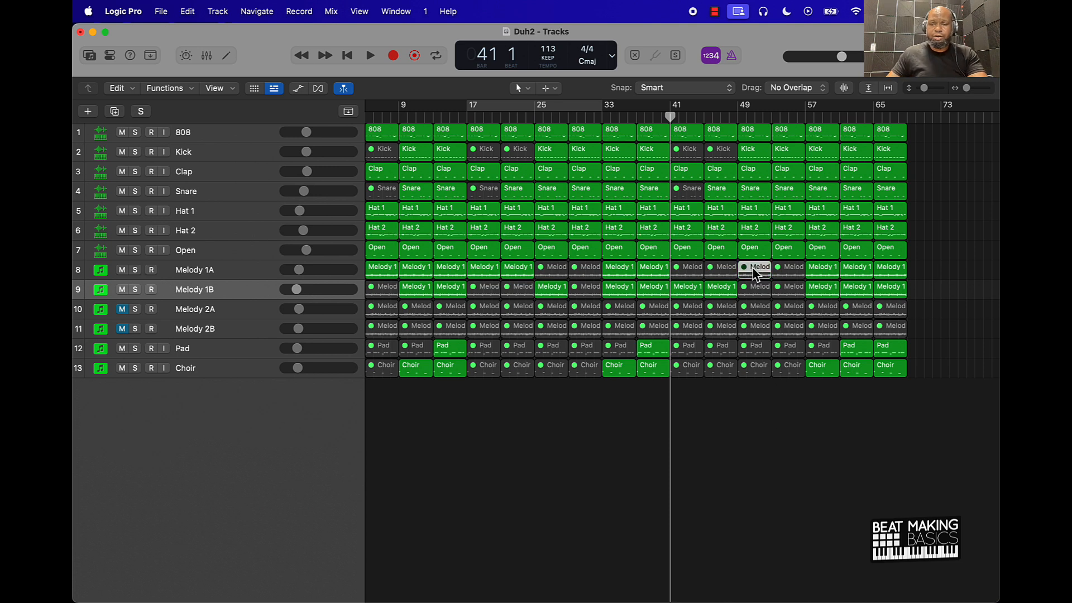
{"action": "left_click", "coordinate": [792, 271]}
{"action": "key", "text": "ctrl+m"}
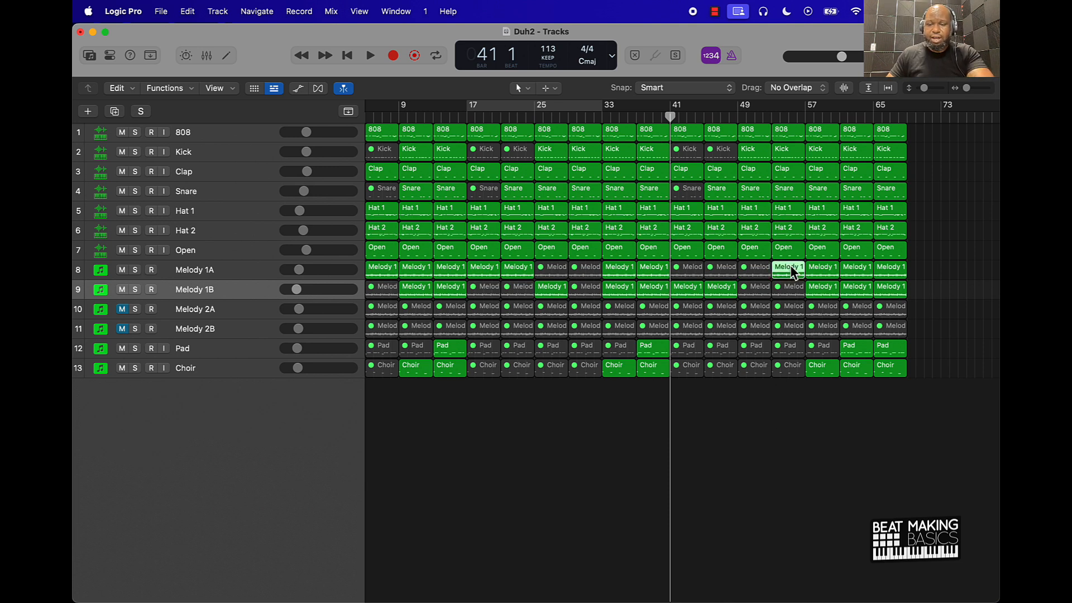
{"action": "left_click", "coordinate": [812, 426]}
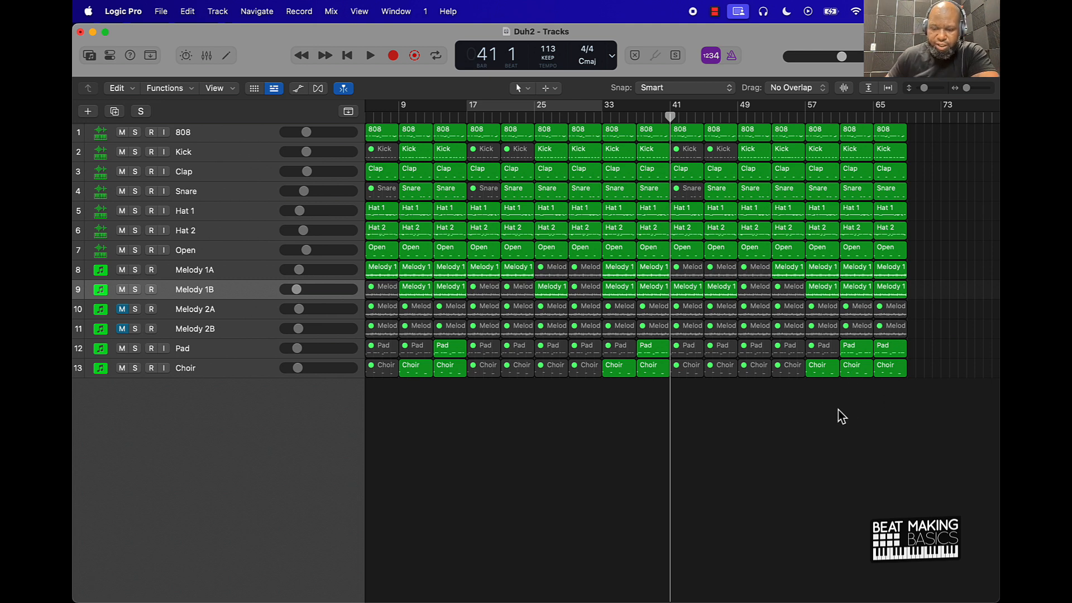
Step: Play the arrangement from bar 41 and switch the transport display to Beats & Time
{"action": "key", "text": "comma"}
{"action": "key", "text": "space"}
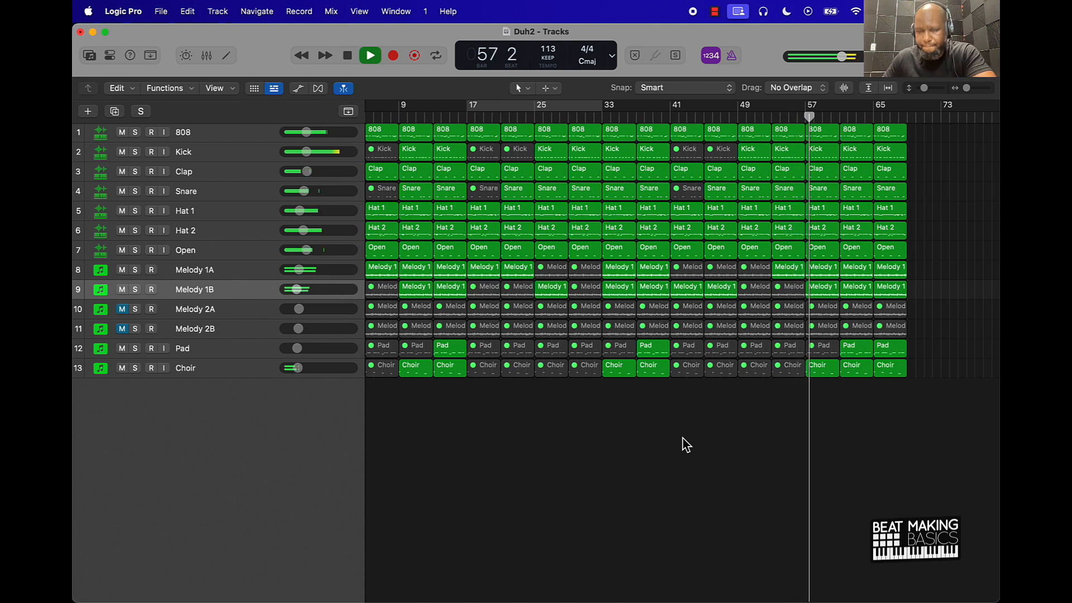
{"action": "left_click", "coordinate": [611, 55]}
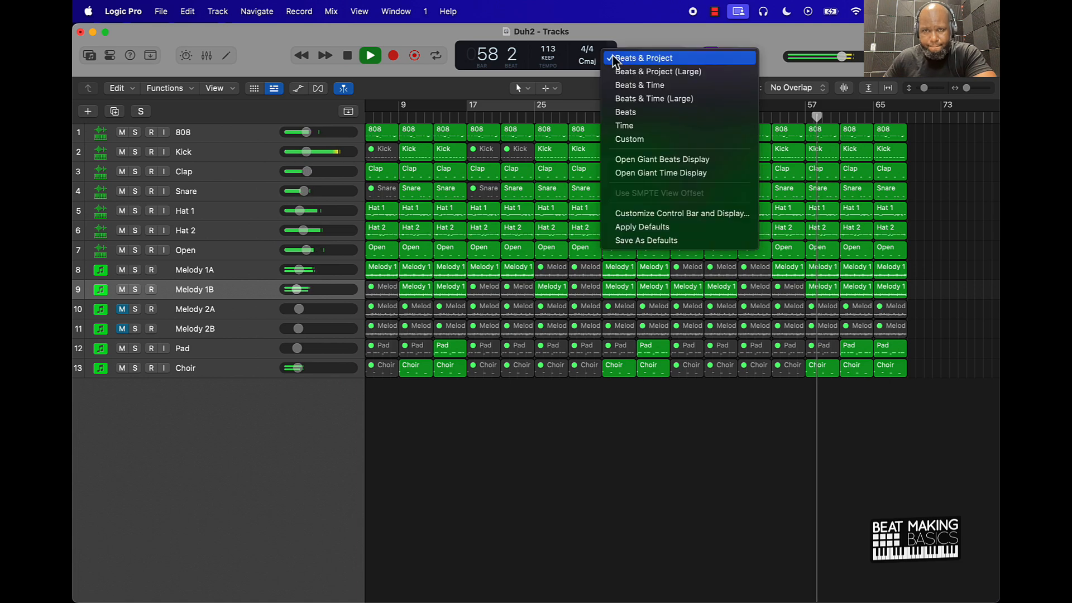
{"action": "left_click", "coordinate": [636, 85]}
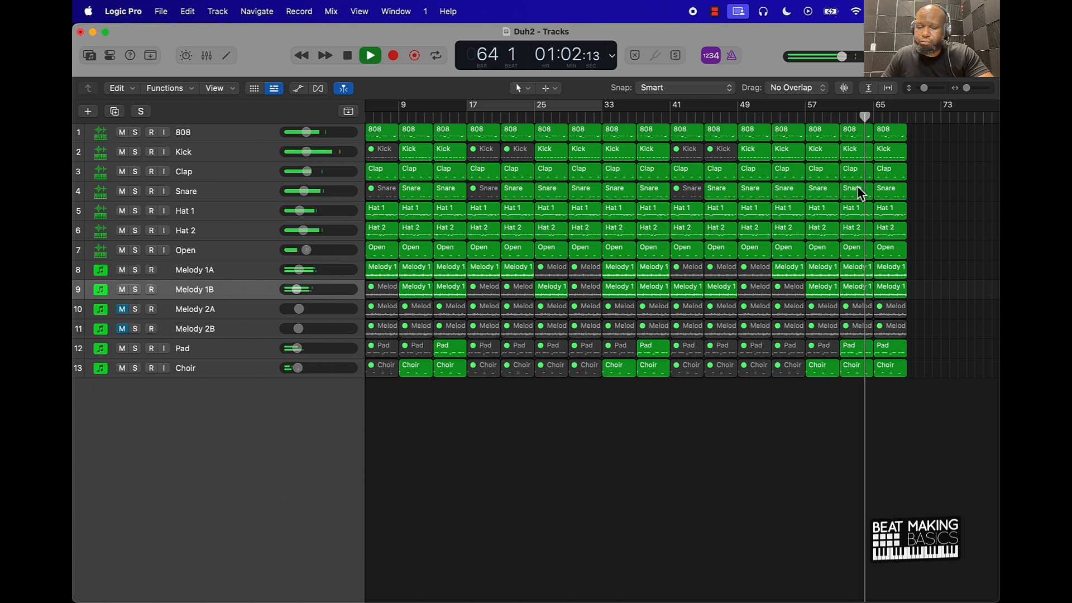
{"action": "key", "text": "space"}
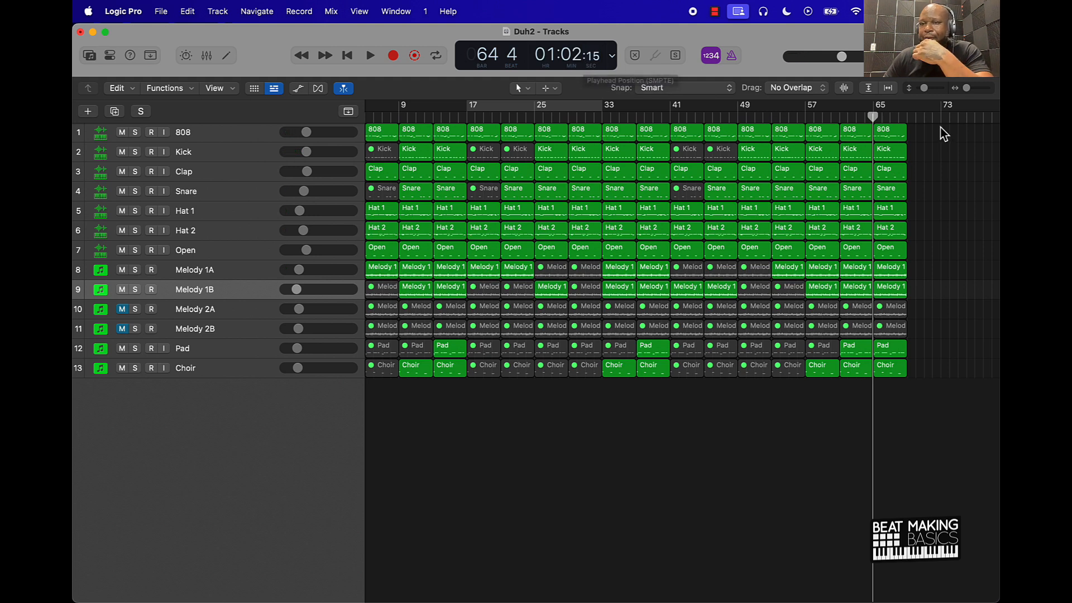
Step: Repeat all regions in bars 65 to 68 three times so they fill the timeline up to bar 81
{"action": "left_click_drag", "start_coordinate": [928, 137], "coordinate": [885, 395]}
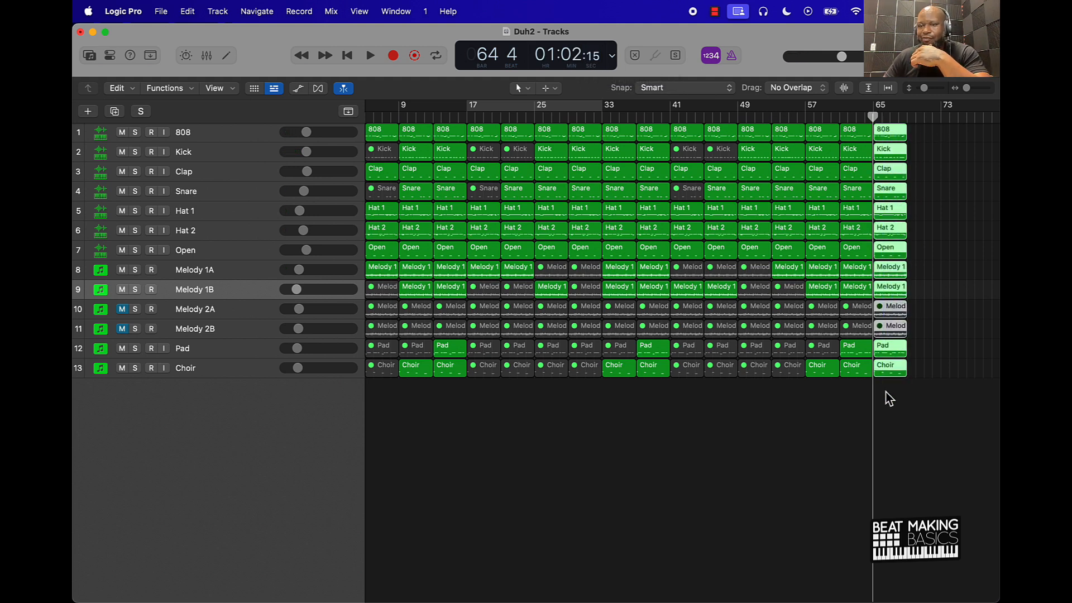
{"action": "key", "text": "super+r"}
{"action": "key", "text": "super+r"}
{"action": "key", "text": "super+r"}
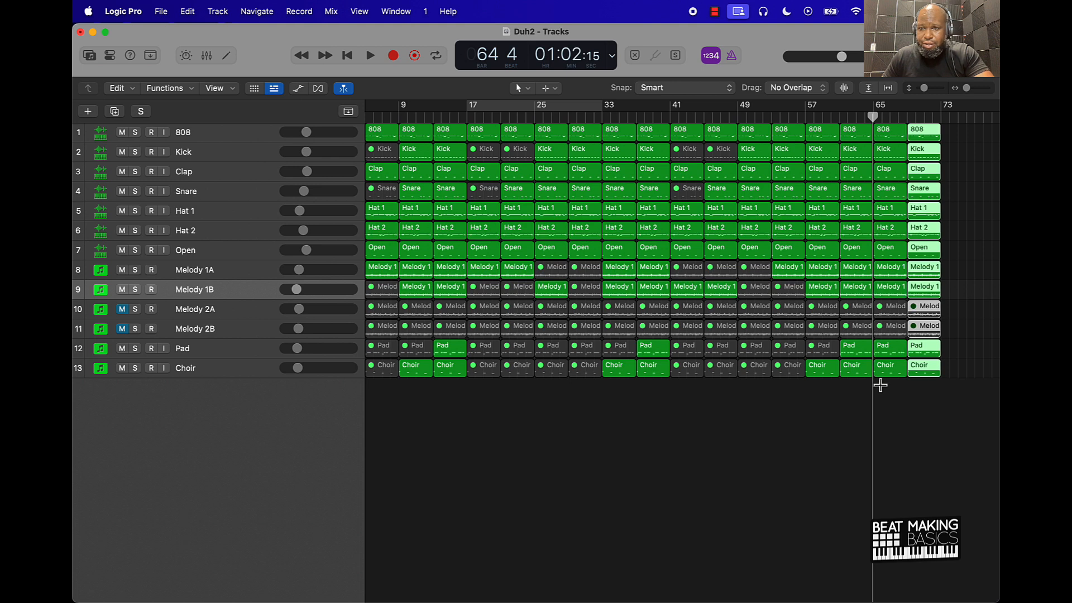
{"action": "scroll", "coordinate": [880, 390], "scroll_direction": "right", "scroll_amount": 6}
{"action": "left_click", "coordinate": [662, 408]}
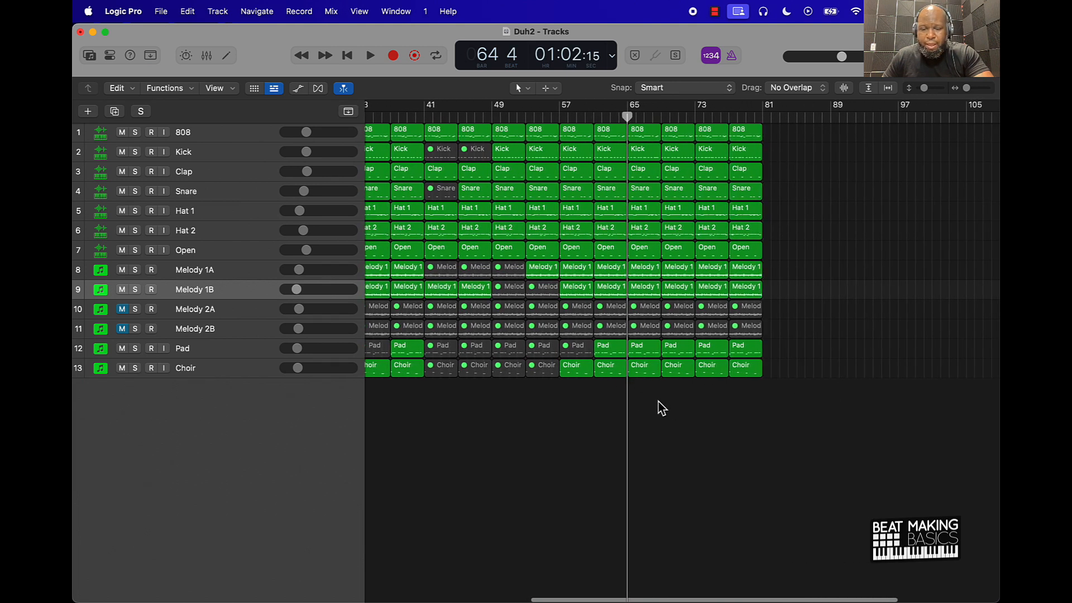
Step: Mute the Pad, Choir, Melody 1A and Melody 1B regions from bar 65 up to bar 81
{"action": "left_click_drag", "start_coordinate": [649, 400], "coordinate": [749, 352]}
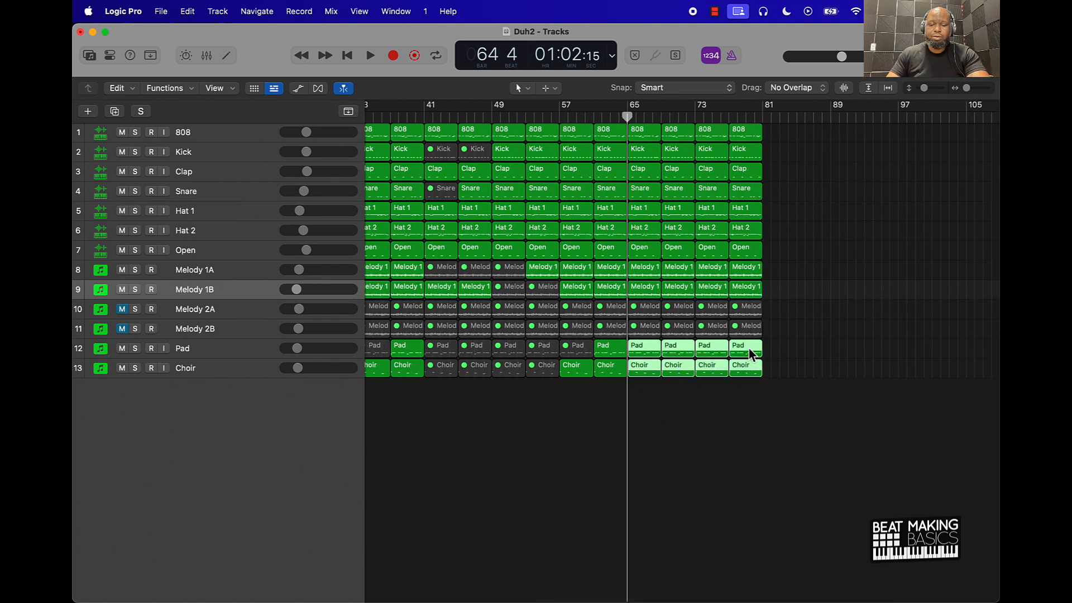
{"action": "key", "text": "ctrl+m"}
{"action": "left_click_drag", "start_coordinate": [797, 261], "coordinate": [639, 293]}
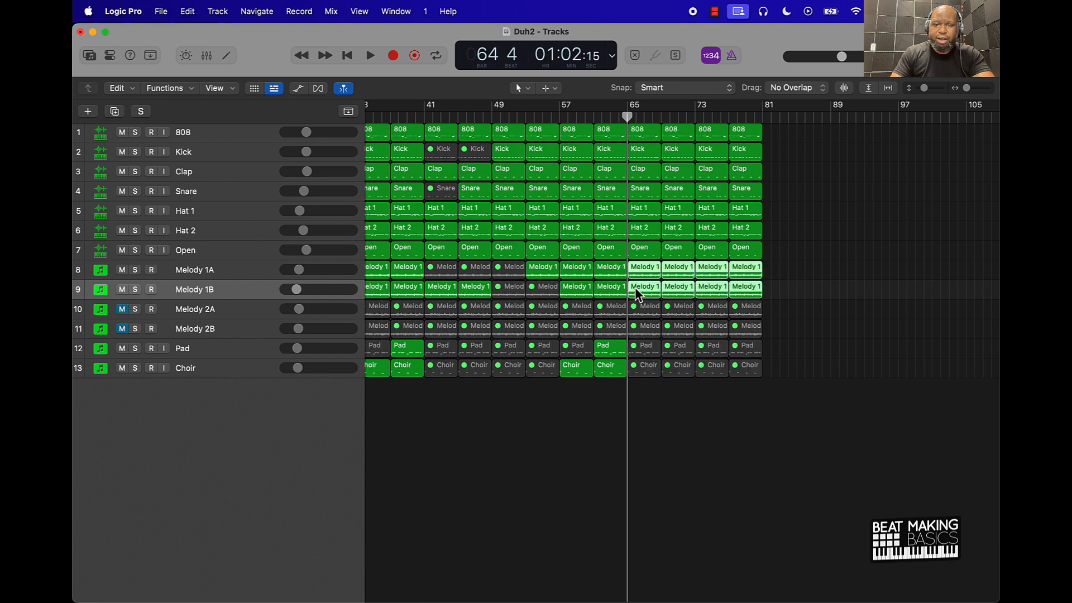
{"action": "key", "text": "ctrl+m"}
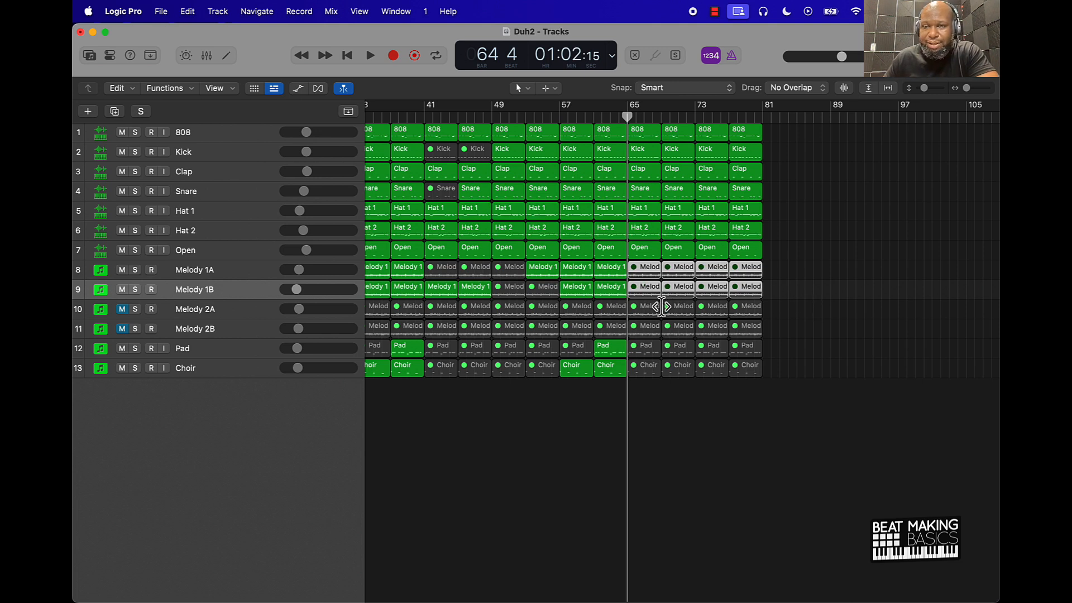
Step: Unmute both Melody 2 tracks and the Melody 2A region in bars 65 to 68, and mute the Kick through Open regions there
{"action": "left_click", "coordinate": [807, 305]}
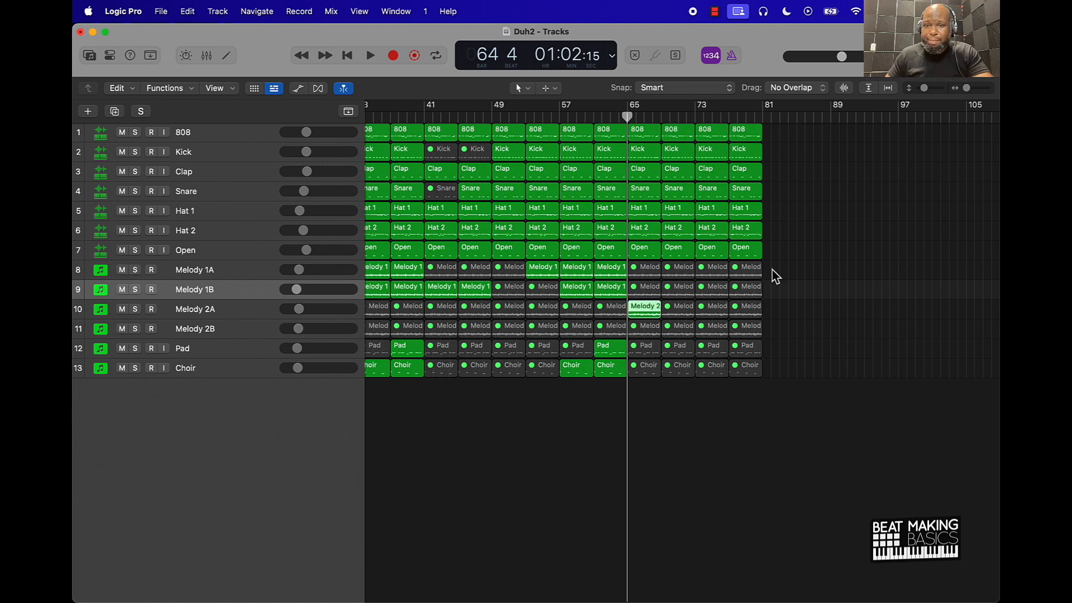
{"action": "left_click_drag", "start_coordinate": [639, 240], "coordinate": [634, 155]}
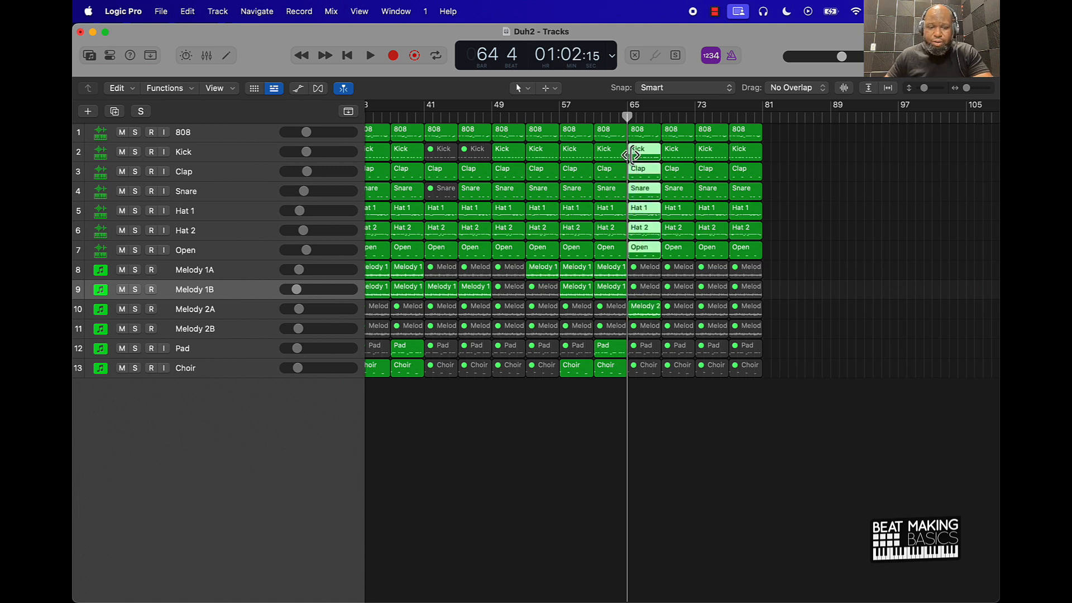
{"action": "key", "text": "ctrl+m"}
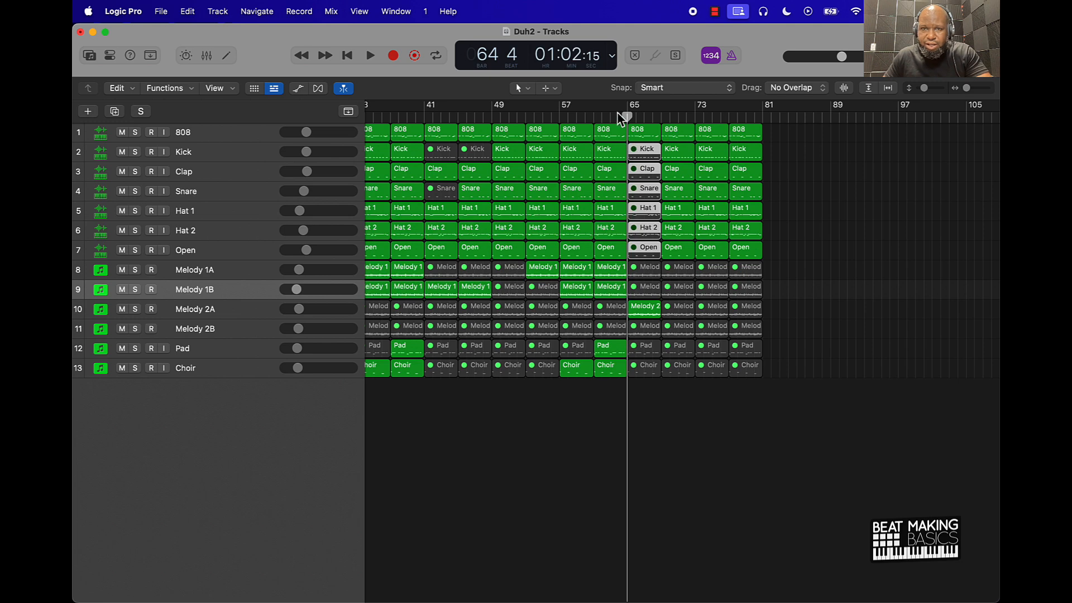
Step: Play the transition from bar 63 and audition it with the 808 track muted
{"action": "scroll", "coordinate": [644, 170], "scroll_direction": "left", "scroll_amount": 10}
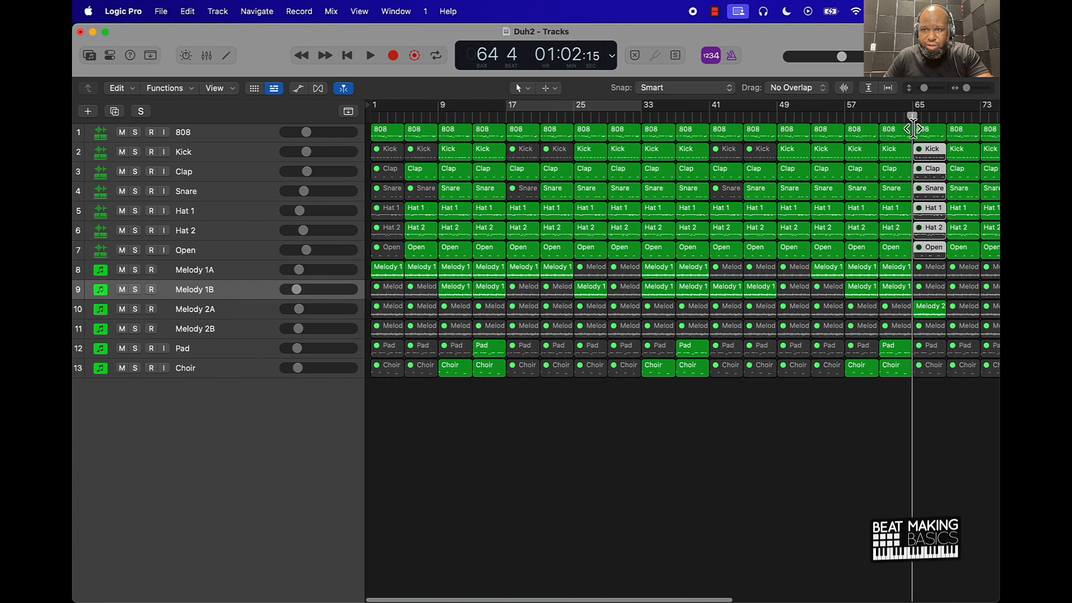
{"action": "scroll", "coordinate": [893, 134], "scroll_direction": "right", "scroll_amount": 6}
{"action": "left_click_drag", "start_coordinate": [708, 116], "coordinate": [689, 117]}
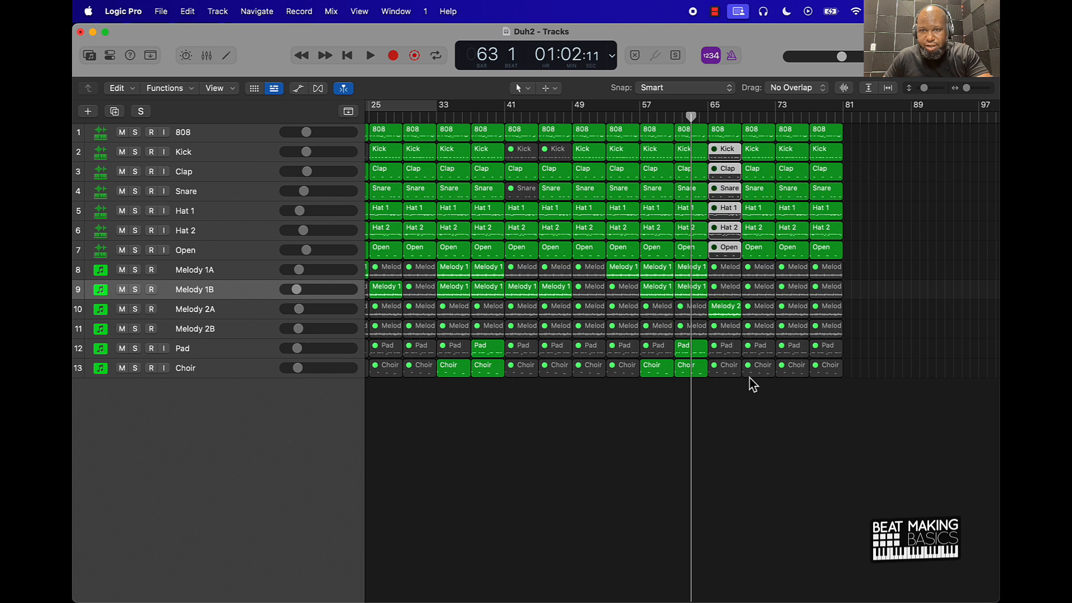
{"action": "key", "text": "space"}
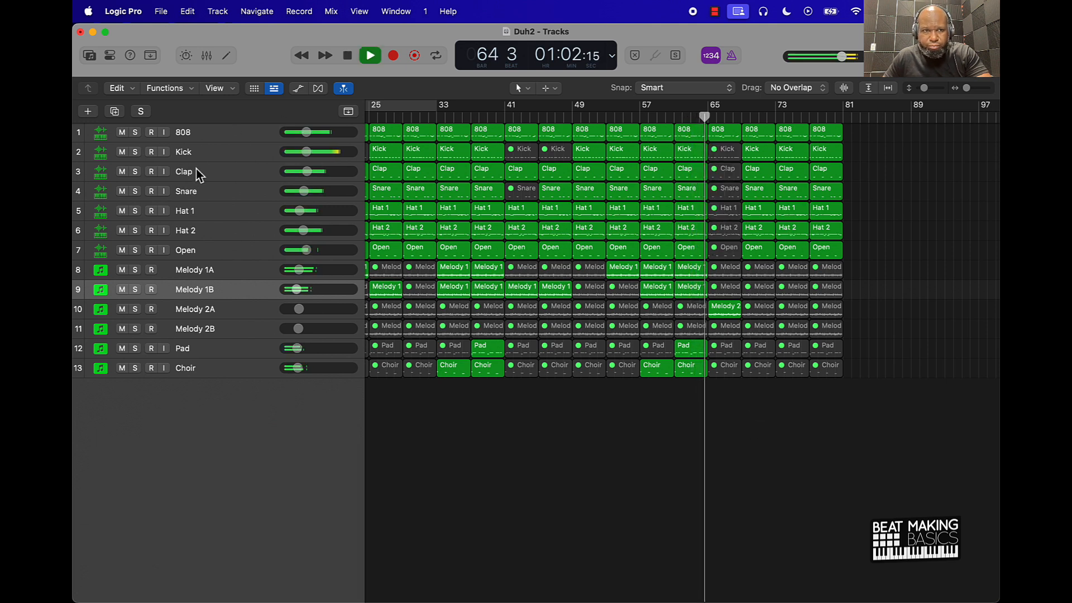
{"action": "left_click", "coordinate": [122, 132]}
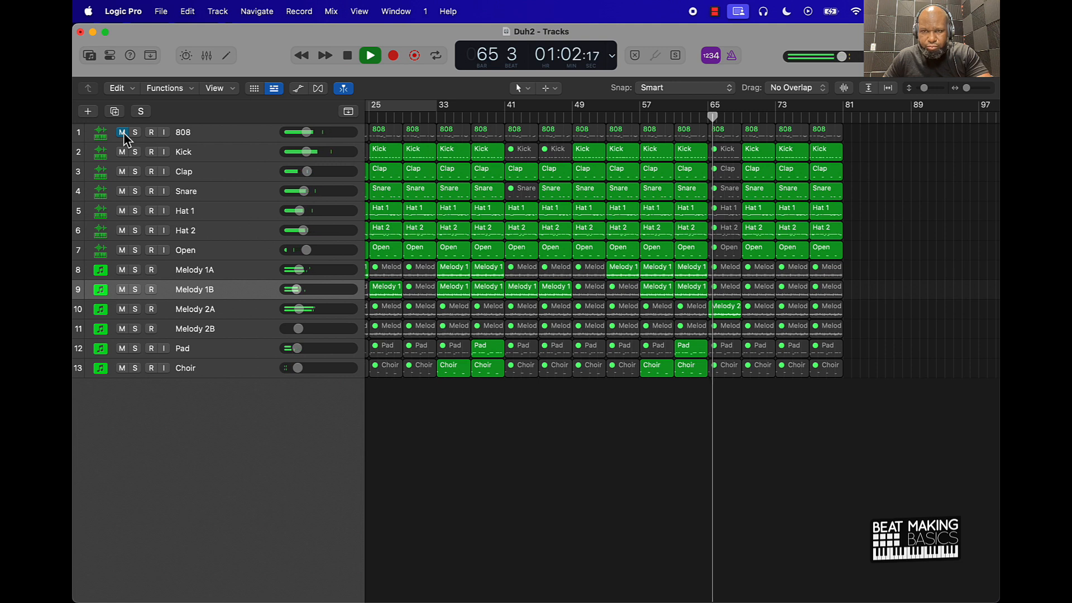
Step: Mute the 808 regions from bar 65 up to bar 73 and unmute the Melody 2A region in bars 69 to 72
{"action": "left_click", "coordinate": [733, 137]}
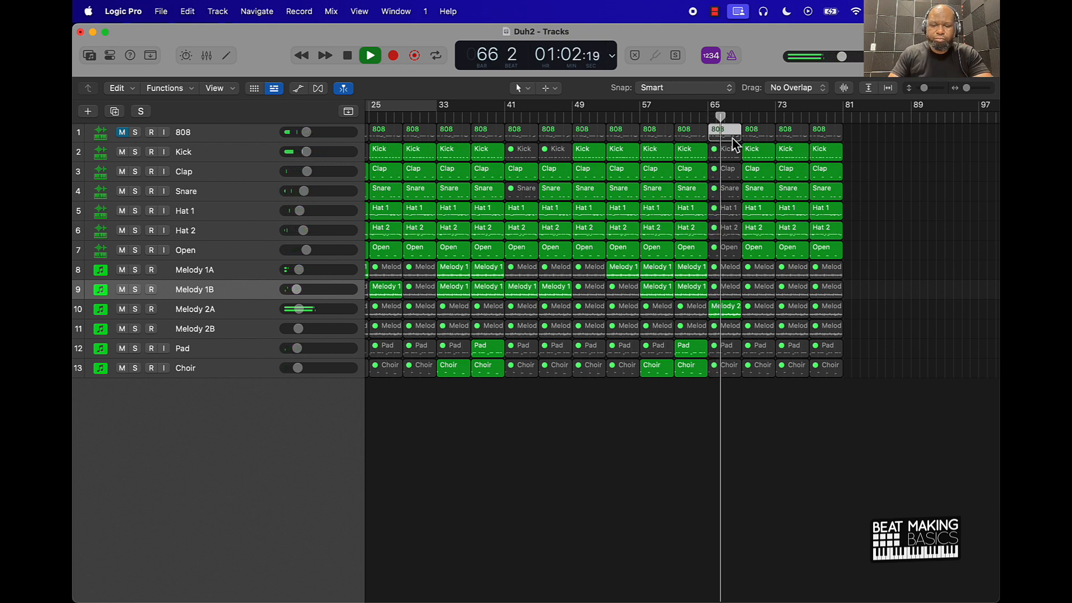
{"action": "left_click_drag", "start_coordinate": [742, 144], "coordinate": [763, 254]}
{"action": "left_click", "coordinate": [757, 309]}
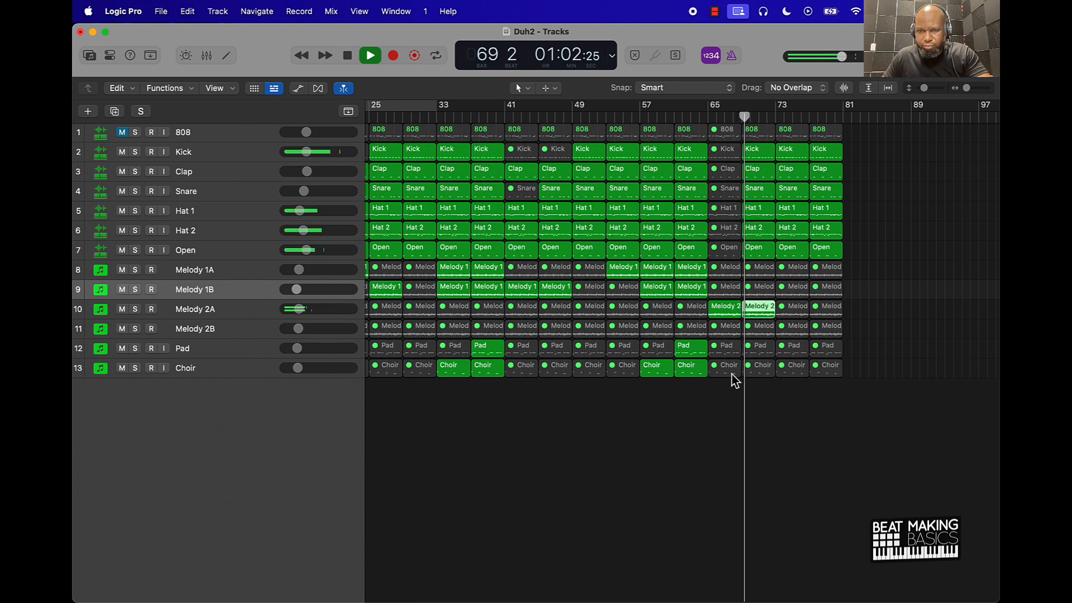
{"action": "left_click", "coordinate": [759, 134]}
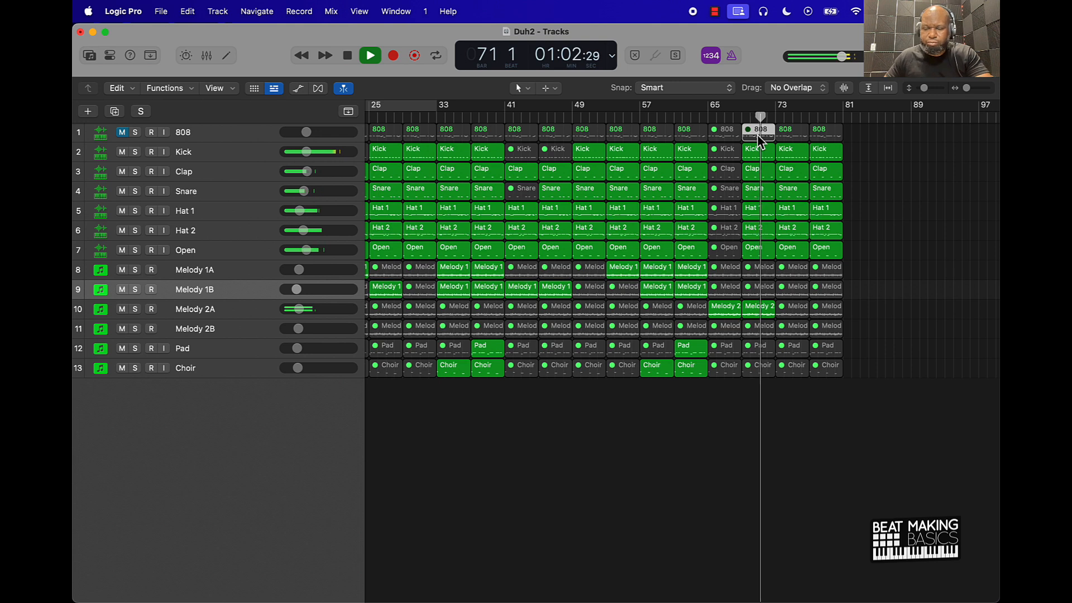
Step: Unmute the Melody 2B regions from bar 73 up to bar 81 and unmute the 808 track
{"action": "left_click", "coordinate": [795, 333]}
{"action": "left_click", "coordinate": [835, 333], "text": "shift"}
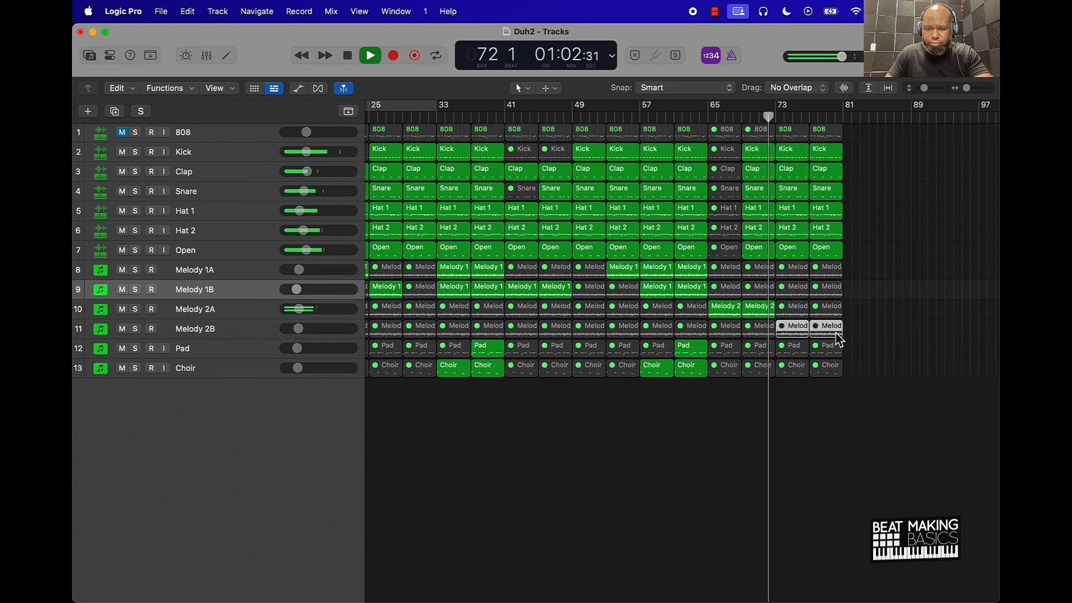
{"action": "key", "text": "ctrl+m"}
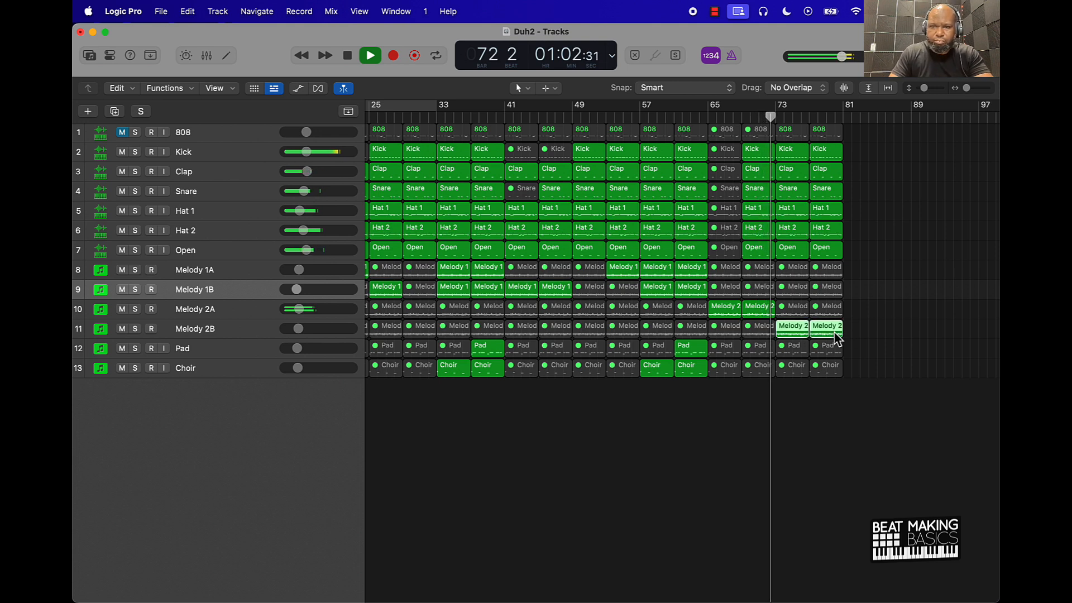
{"action": "left_click", "coordinate": [123, 134]}
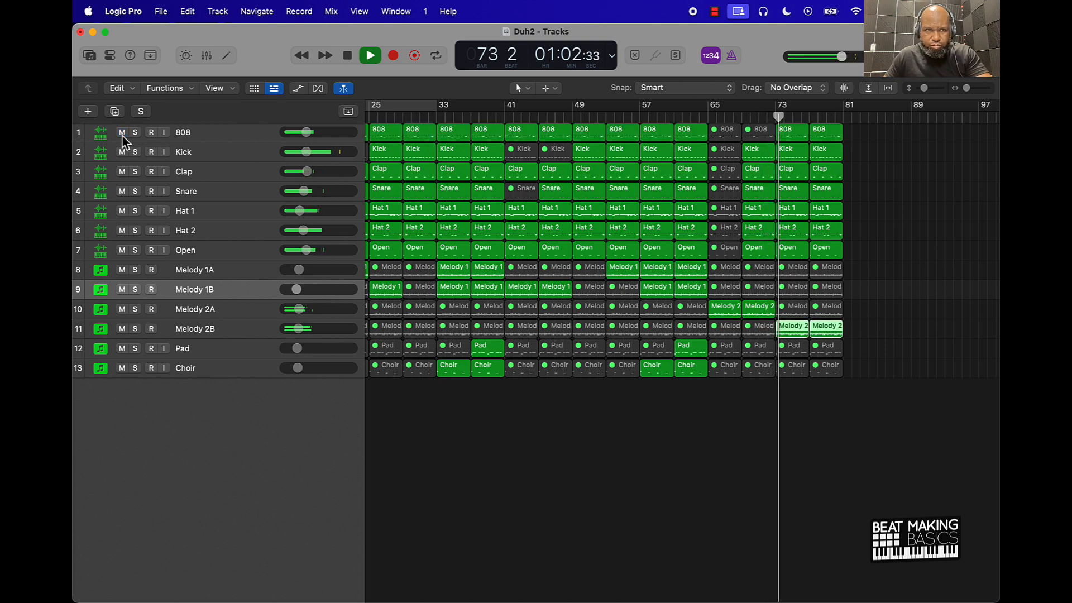
Step: Copy all regions from bar 57 up to bar 65 so the copies start at bar 81
{"action": "left_click", "coordinate": [686, 404]}
{"action": "left_click_drag", "start_coordinate": [686, 403], "coordinate": [858, 154]}
{"action": "left_click", "coordinate": [818, 331]}
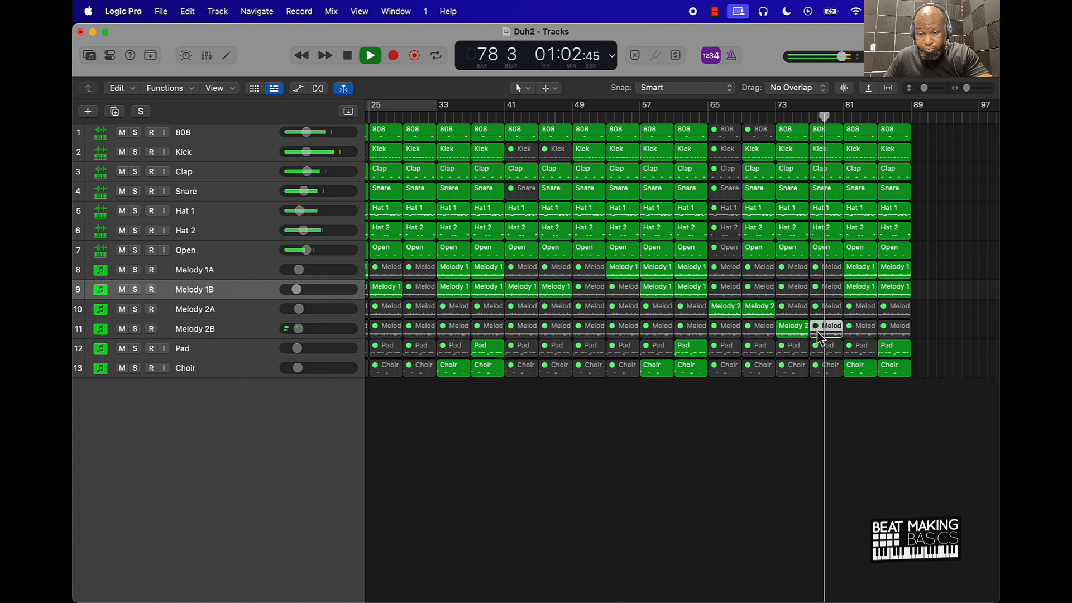
{"action": "key", "text": "space"}
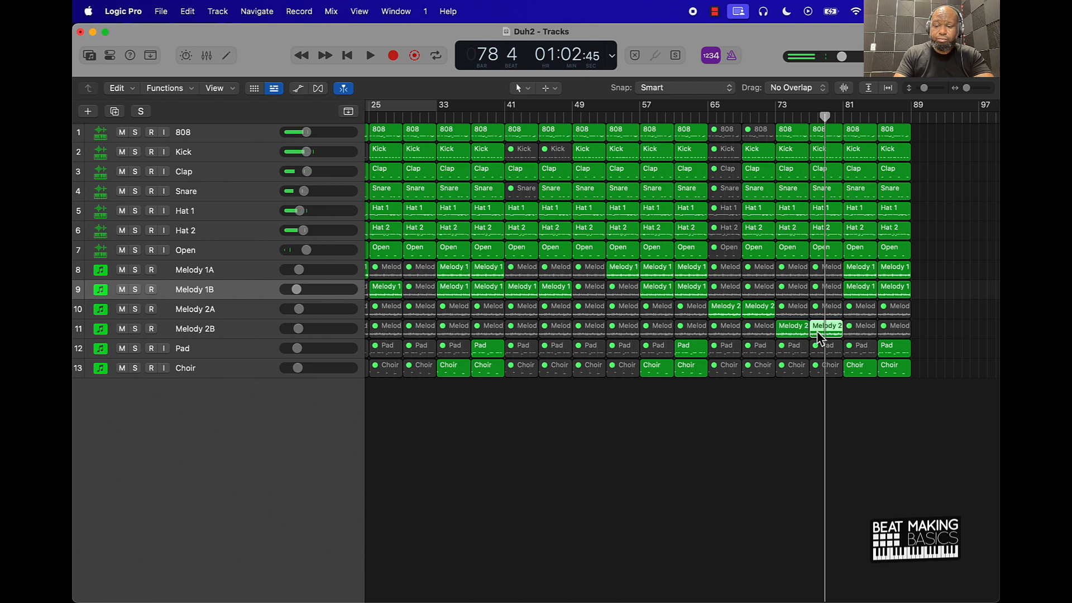
{"action": "key", "text": "space"}
{"action": "left_click", "coordinate": [905, 418]}
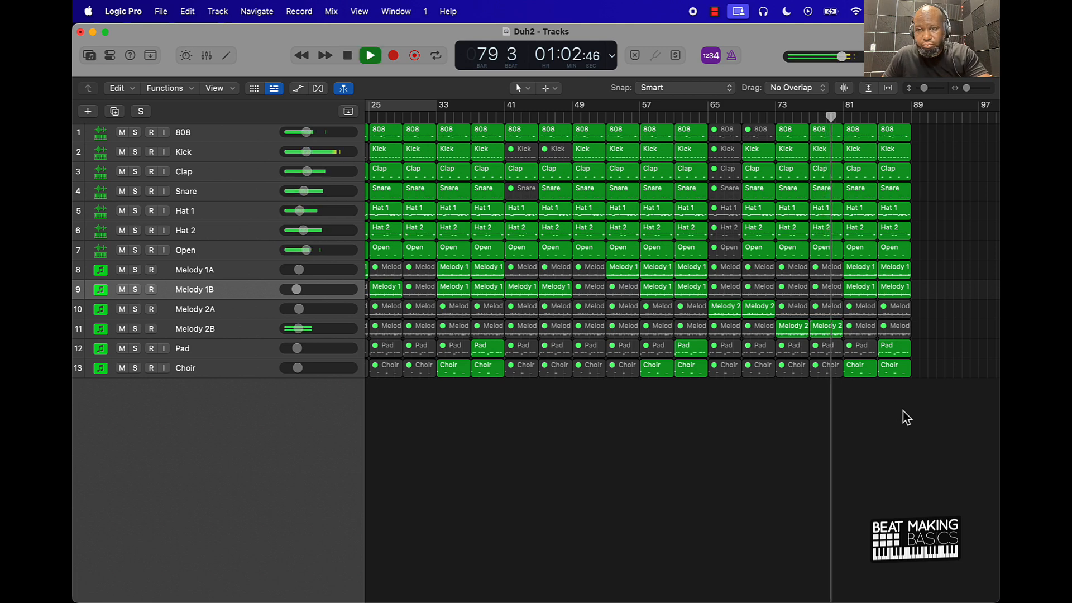
Step: Copy the intro regions of bars 1 to 4 to bar 89 and repeat them once, up to bar 97
{"action": "scroll", "coordinate": [893, 413], "scroll_direction": "right", "scroll_amount": 10}
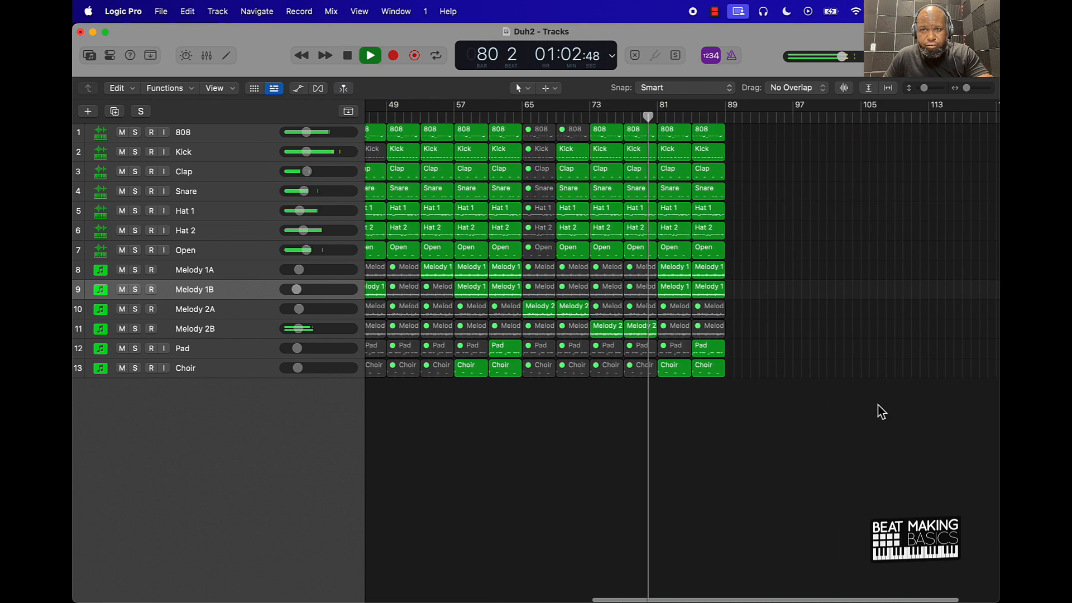
{"action": "scroll", "coordinate": [870, 408], "scroll_direction": "right", "scroll_amount": 3}
{"action": "scroll", "coordinate": [823, 407], "scroll_direction": "left", "scroll_amount": 2}
{"action": "scroll", "coordinate": [819, 400], "scroll_direction": "left", "scroll_amount": 5}
{"action": "scroll", "coordinate": [819, 399], "scroll_direction": "down", "scroll_amount": 3}
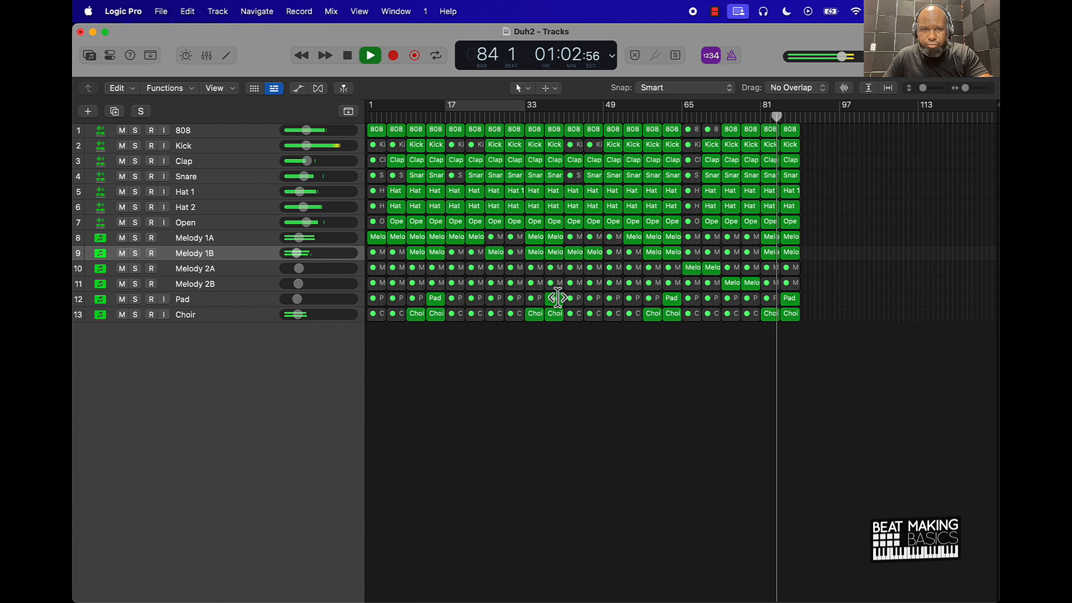
{"action": "mouse_move", "coordinate": [376, 341]}
{"action": "left_mouse_down"}
{"action": "mouse_move", "coordinate": [370, 113]}
{"action": "mouse_move", "coordinate": [433, 133]}
{"action": "mouse_move", "coordinate": [817, 146]}
{"action": "left_mouse_up"}
{"action": "key", "text": "super+r"}
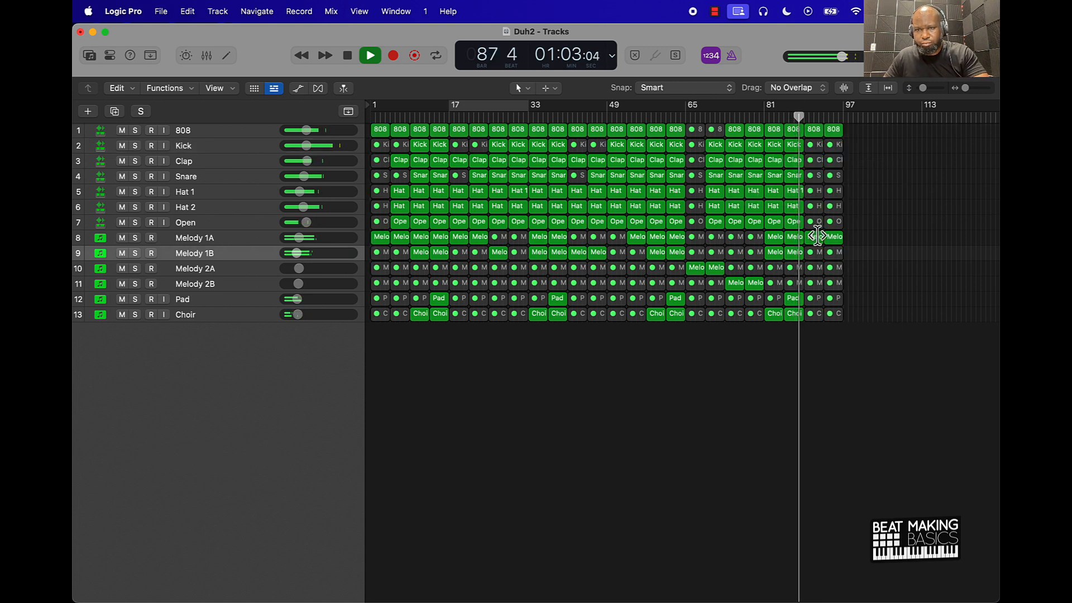
Step: Unmute the Melody 1B region in bars 89 to 92 and mute the 808 region in bars 93 to 96
{"action": "left_click", "coordinate": [814, 252]}
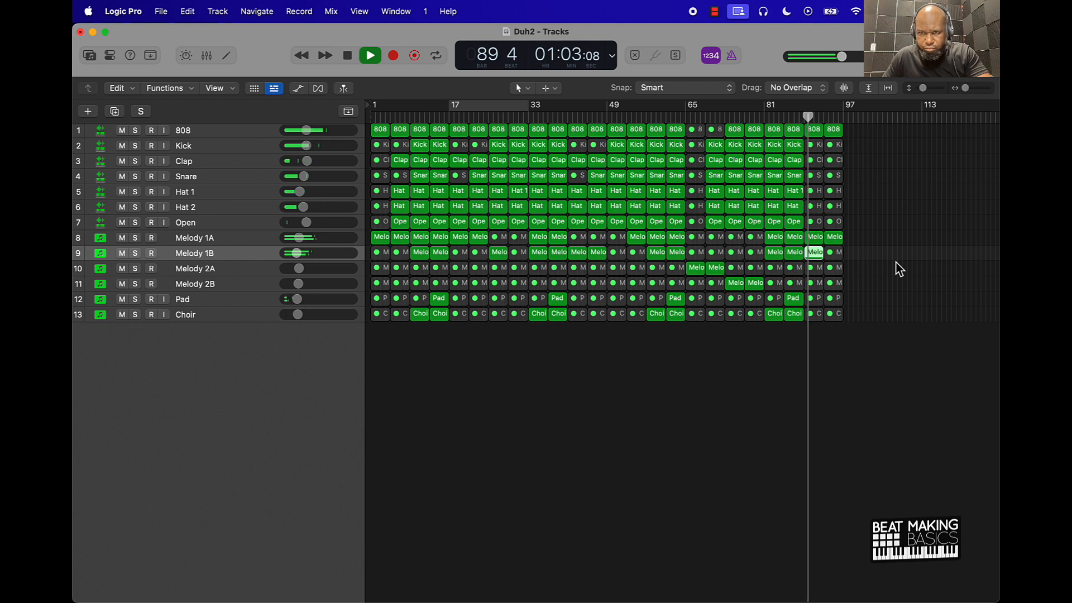
{"action": "left_click", "coordinate": [835, 134]}
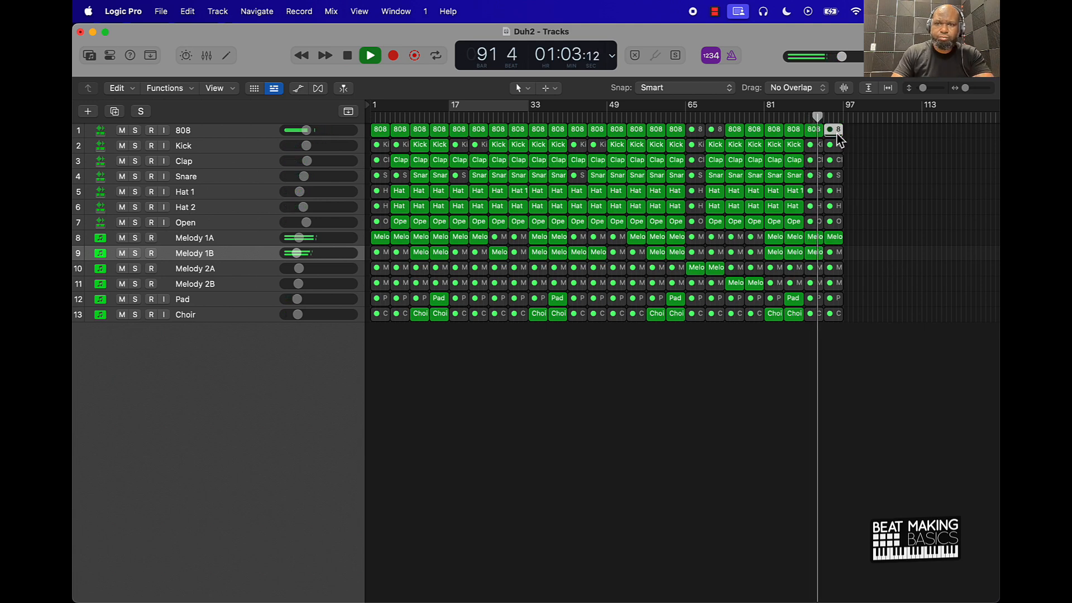
{"action": "key", "text": "super+Right"}
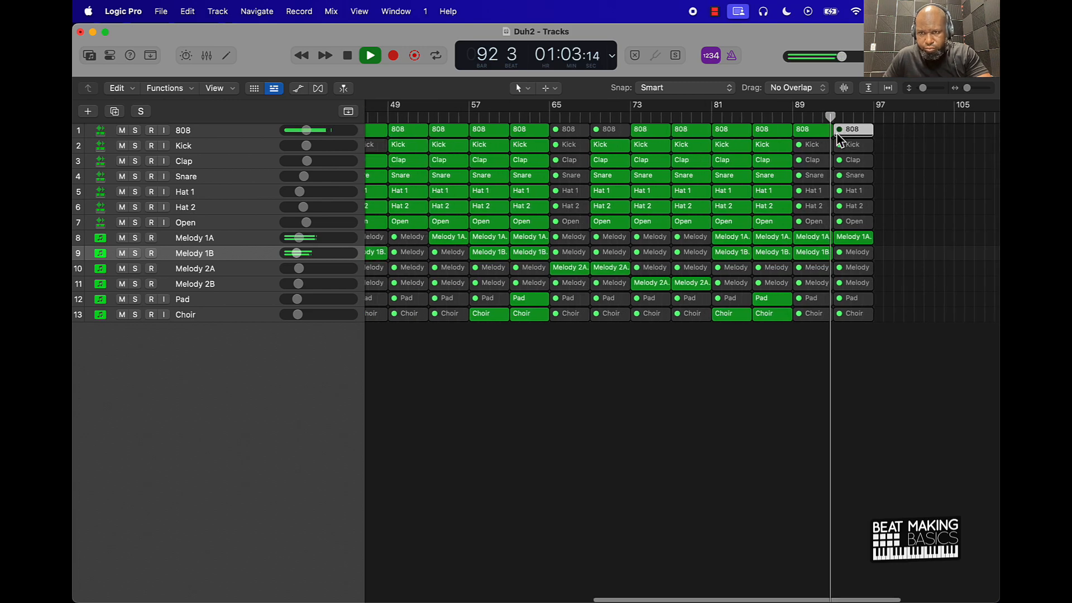
{"action": "left_click", "coordinate": [892, 161], "text": "ctrl+alt"}
{"action": "left_click", "coordinate": [892, 161], "text": "ctrl+alt"}
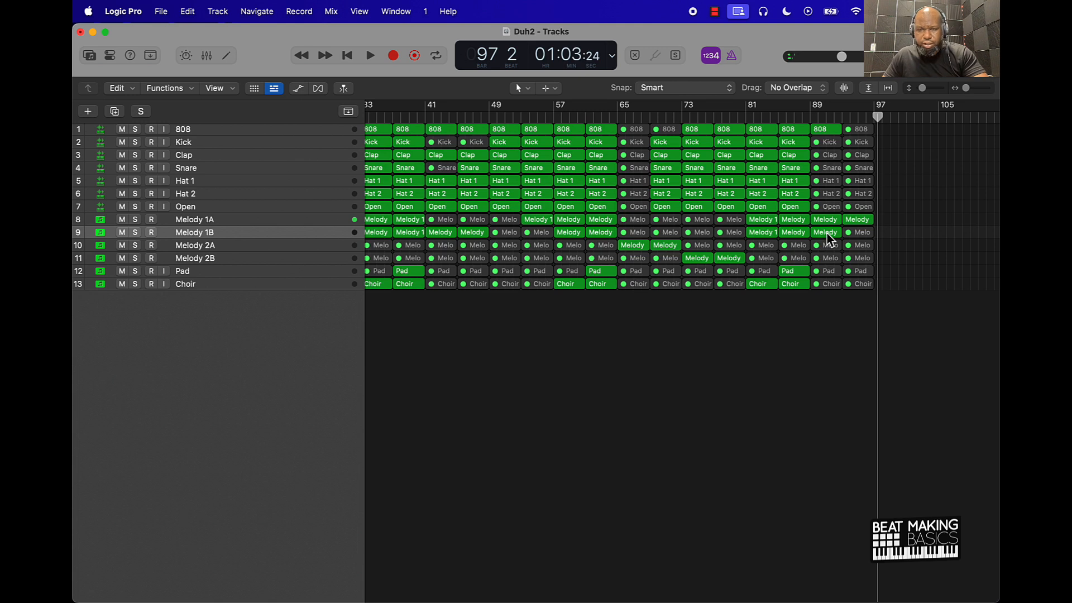
{"action": "scroll", "coordinate": [771, 174], "scroll_direction": "left", "scroll_amount": 5}
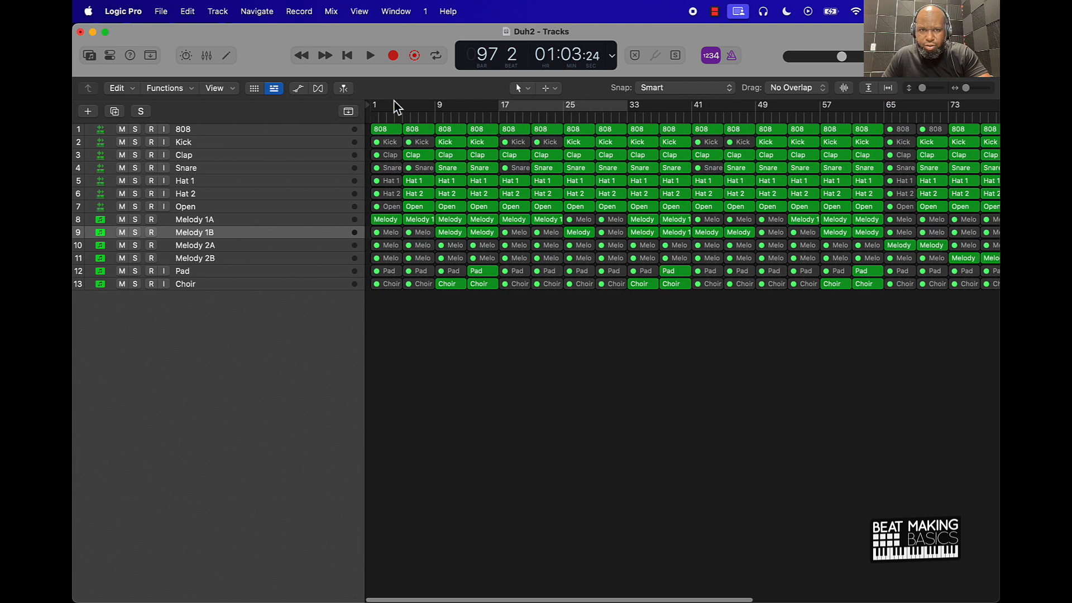
{"action": "scroll", "coordinate": [725, 134], "scroll_direction": "right", "scroll_amount": 5}
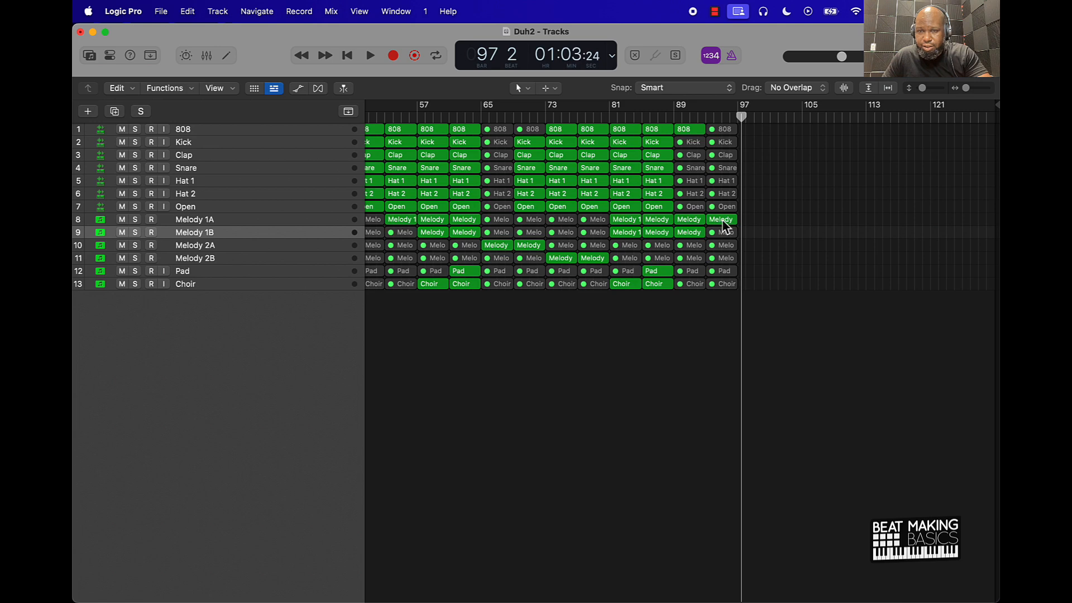
Step: Add a fade-out across the full length of the Melody 1A region in bars 93 to 96 with the Fade tool
{"action": "key", "text": "super+Down"}
{"action": "key", "text": "super+Down"}
{"action": "key", "text": "super+Down"}
{"action": "key", "text": "super+Down"}
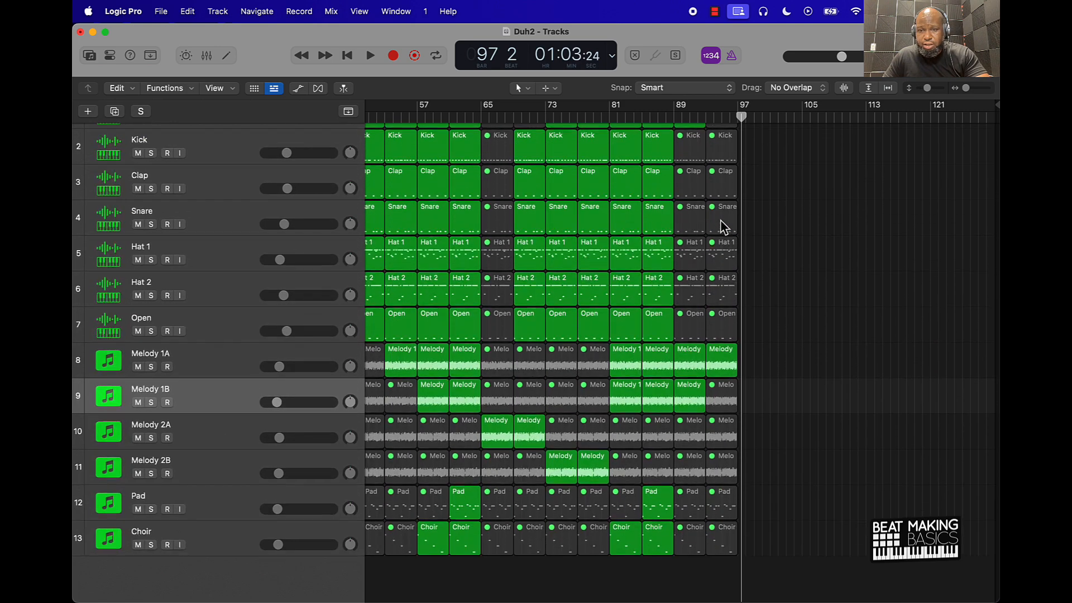
{"action": "key", "text": "super+Right"}
{"action": "key", "text": "super+Right"}
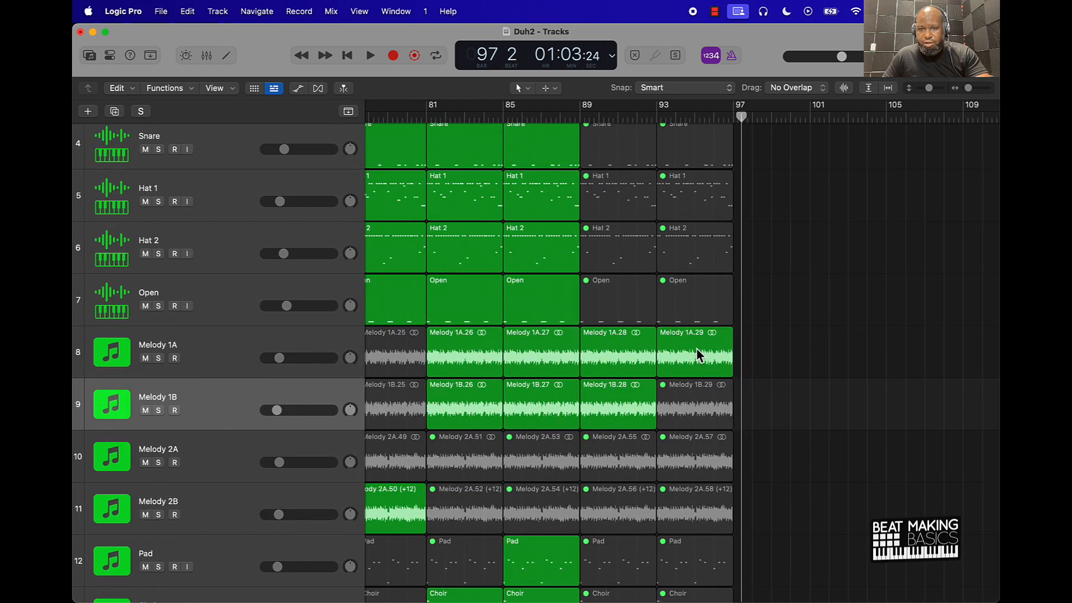
{"action": "key", "text": "t"}
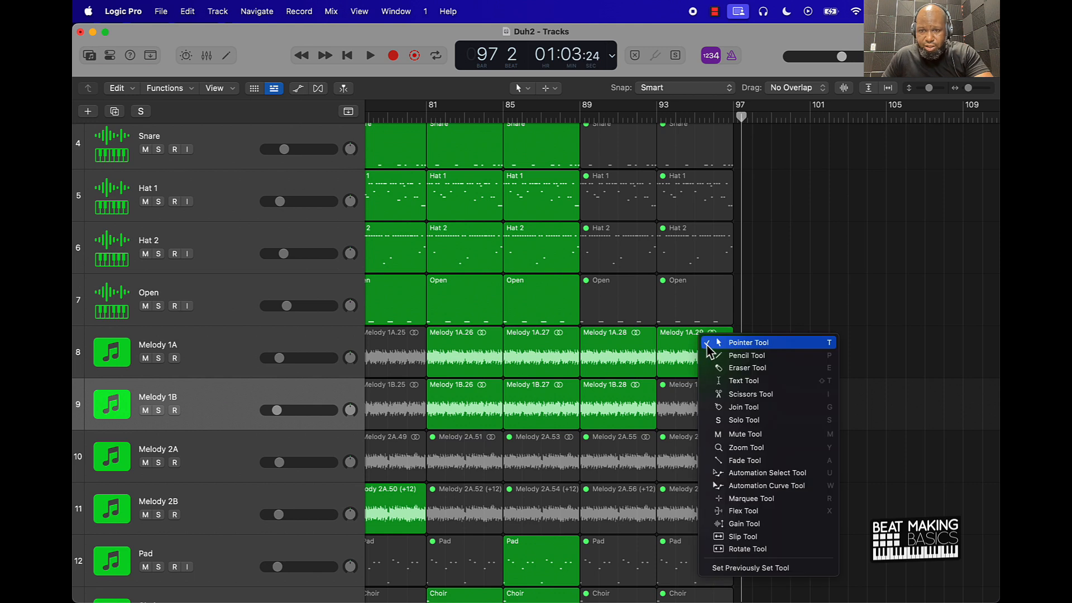
{"action": "left_click", "coordinate": [754, 460]}
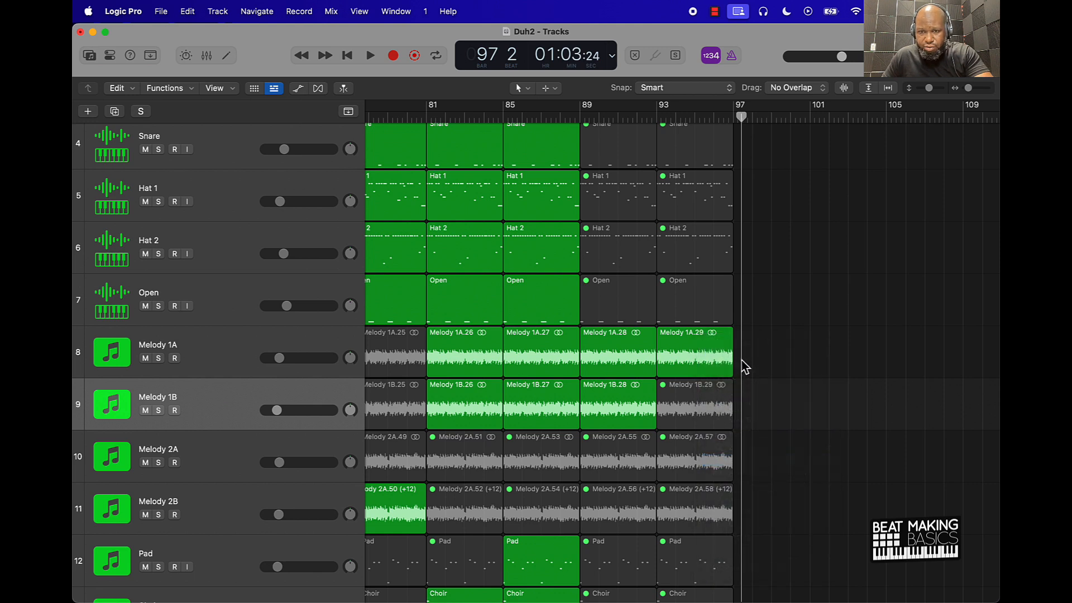
{"action": "left_click_drag", "start_coordinate": [733, 338], "coordinate": [659, 333]}
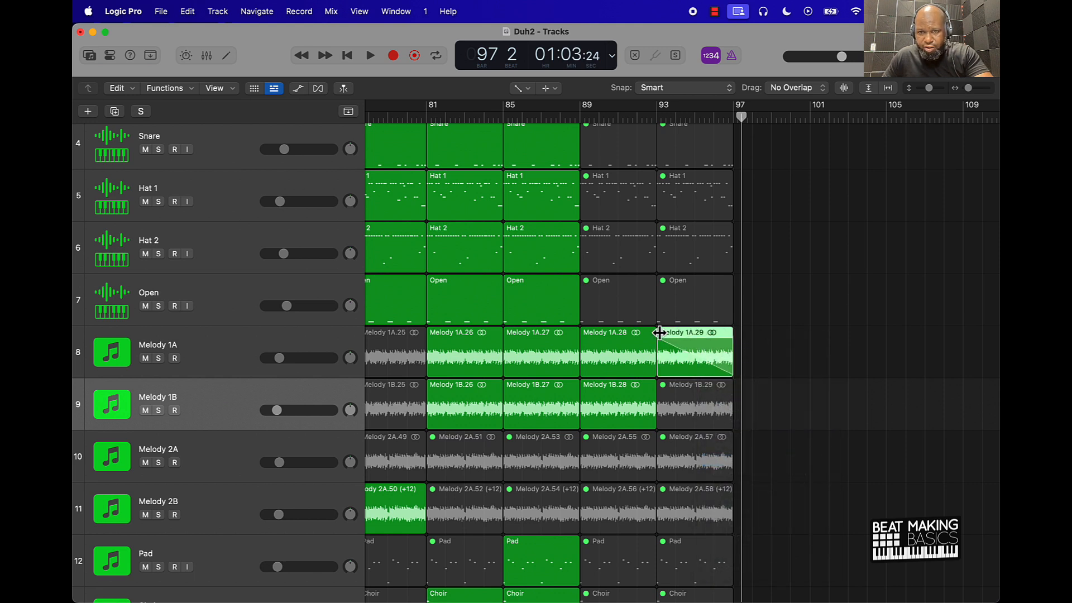
Step: Move the project end marker to bar 97 and deselect the faded region
{"action": "scroll", "coordinate": [794, 333], "scroll_direction": "down", "scroll_amount": 5}
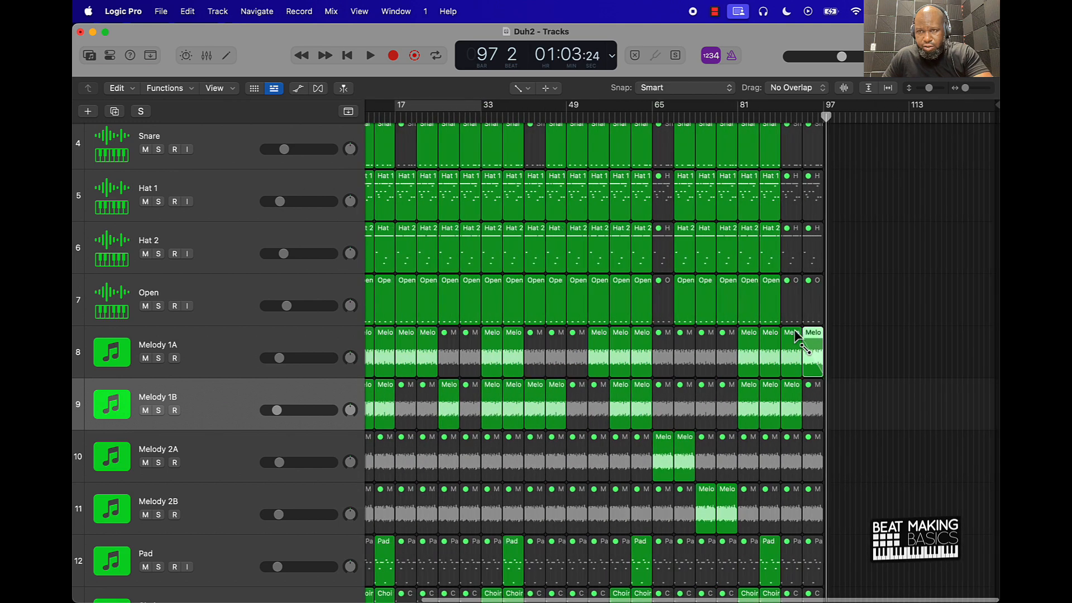
{"action": "left_click_drag", "start_coordinate": [993, 107], "coordinate": [824, 175]}
{"action": "scroll", "coordinate": [902, 376], "scroll_direction": "left", "scroll_amount": 3}
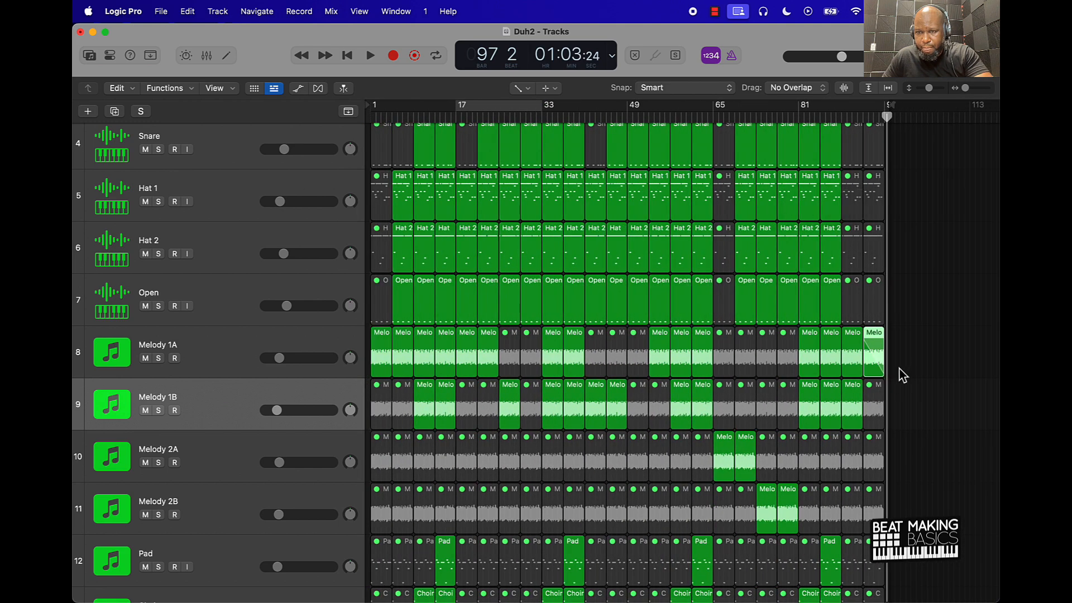
{"action": "left_click", "coordinate": [900, 330]}
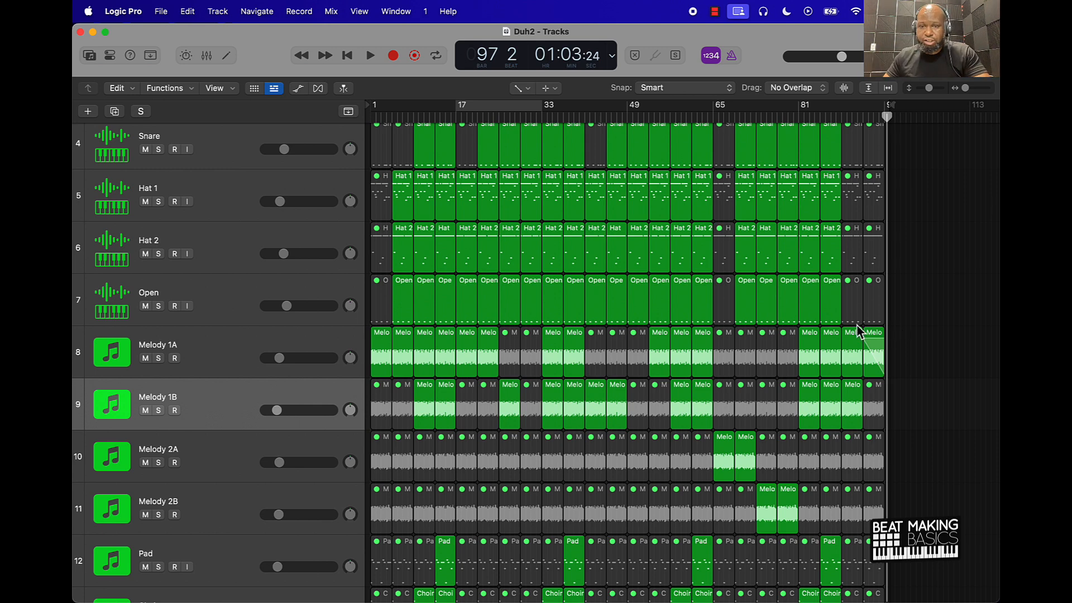
{"action": "scroll", "coordinate": [856, 325], "scroll_direction": "up", "scroll_amount": 5}
{"action": "scroll", "coordinate": [855, 325], "scroll_direction": "down", "scroll_amount": 5}
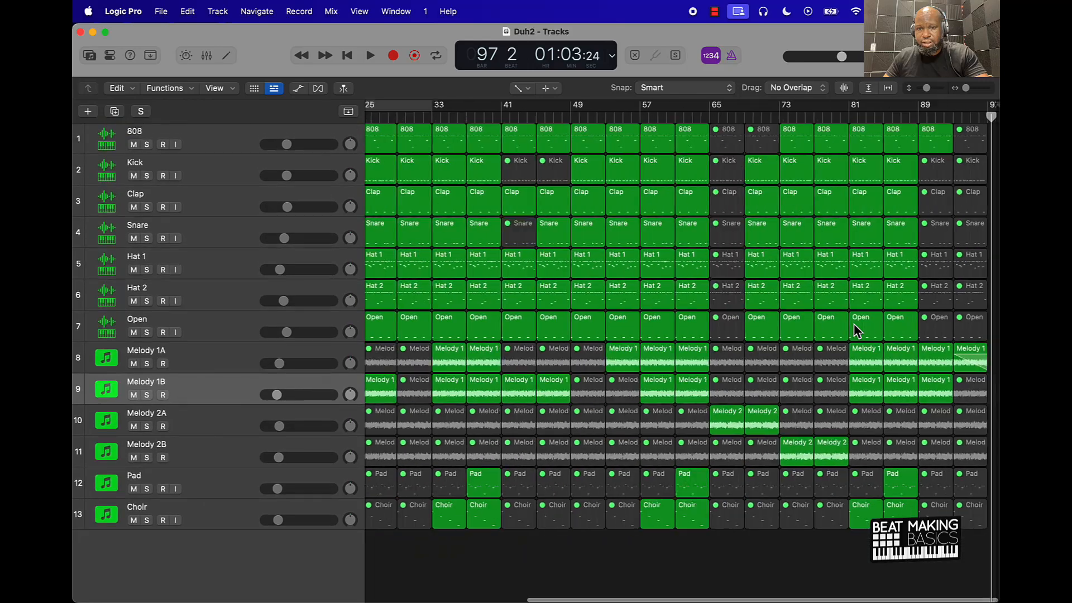
{"action": "scroll", "coordinate": [854, 325], "scroll_direction": "up", "scroll_amount": 4}
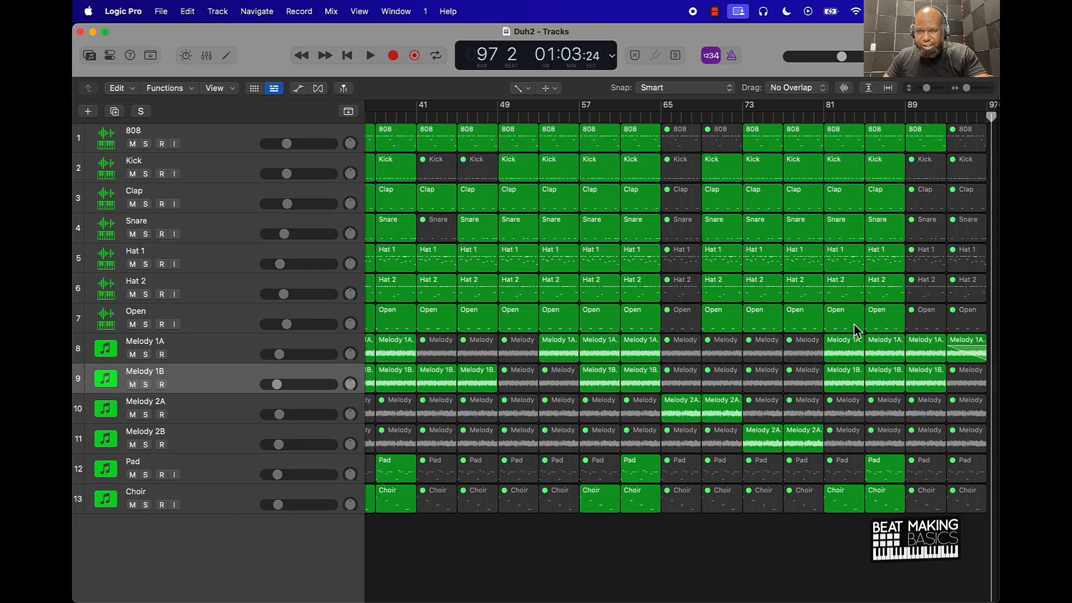
{"action": "scroll", "coordinate": [854, 325], "scroll_direction": "up", "scroll_amount": 3}
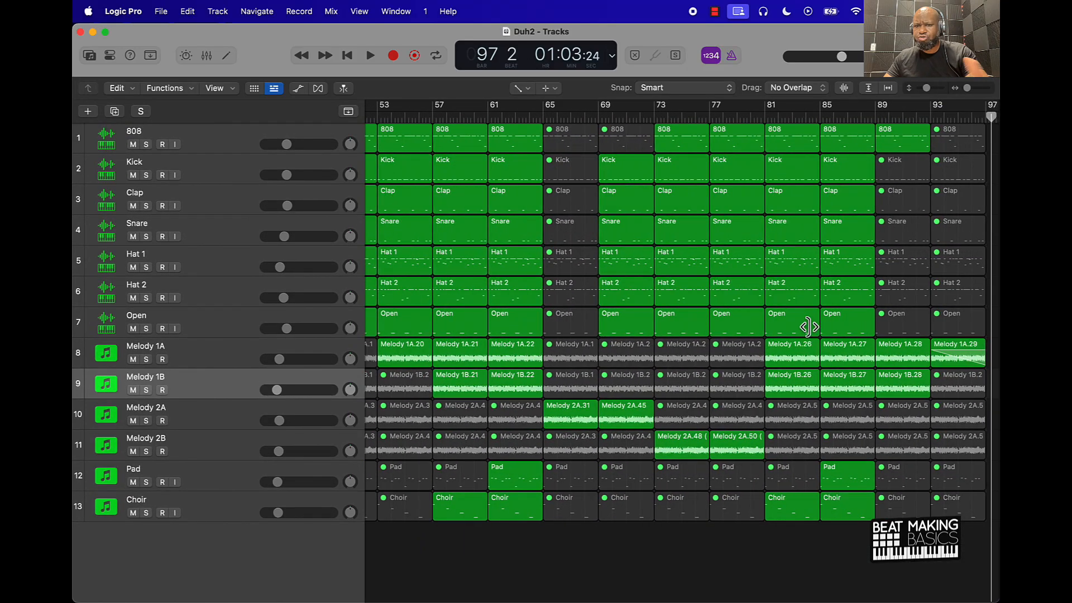
{"action": "scroll", "coordinate": [701, 343], "scroll_direction": "left", "scroll_amount": 10}
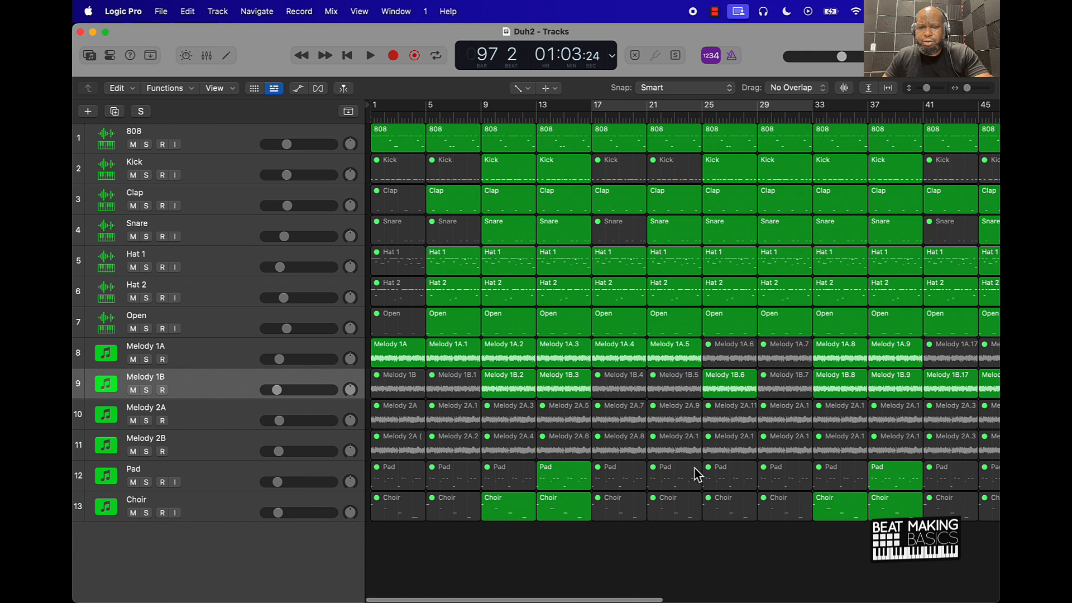
Step: Split the Hat 1 and Hat 2 regions at bar 32 and mute the one-bar pieces before bar 33
{"action": "scroll", "coordinate": [697, 475], "scroll_direction": "right", "scroll_amount": 3}
{"action": "left_click", "coordinate": [654, 117]}
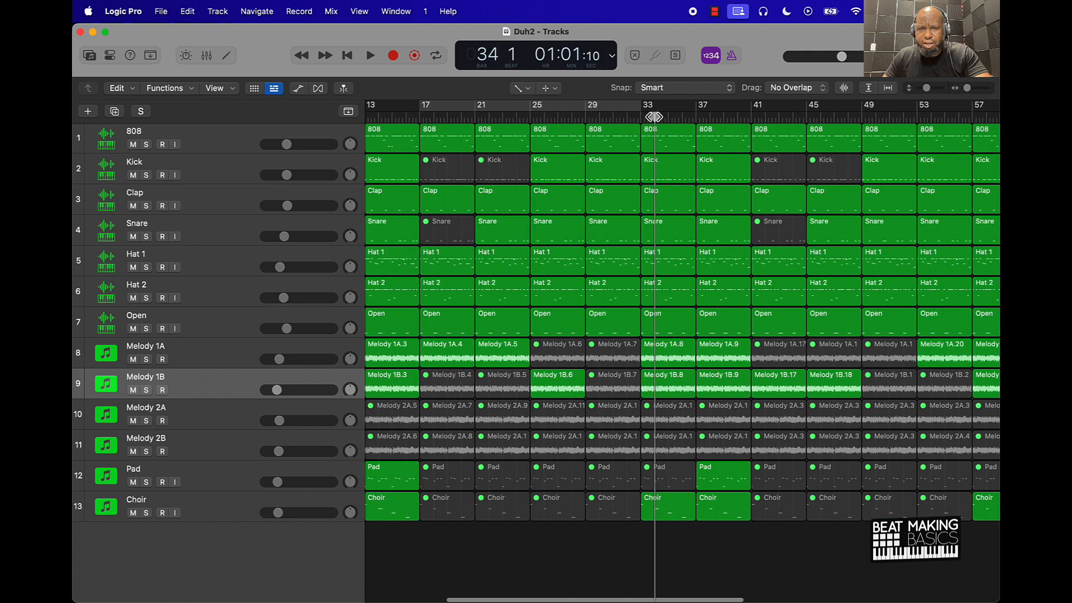
{"action": "left_click_drag", "start_coordinate": [654, 117], "coordinate": [626, 157]}
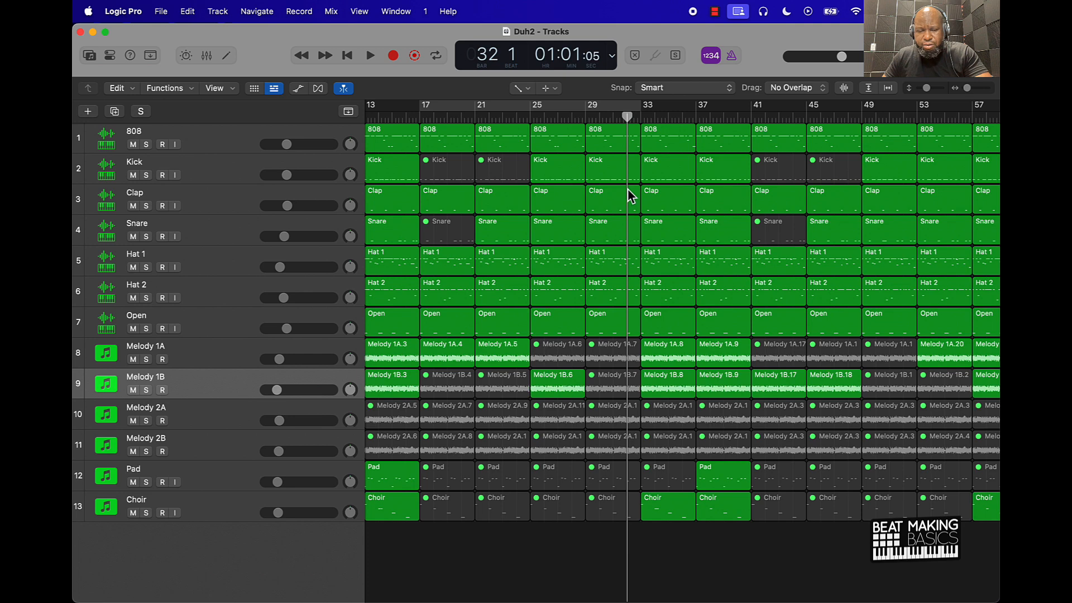
{"action": "key", "text": "super+Right"}
{"action": "key", "text": "super+Right"}
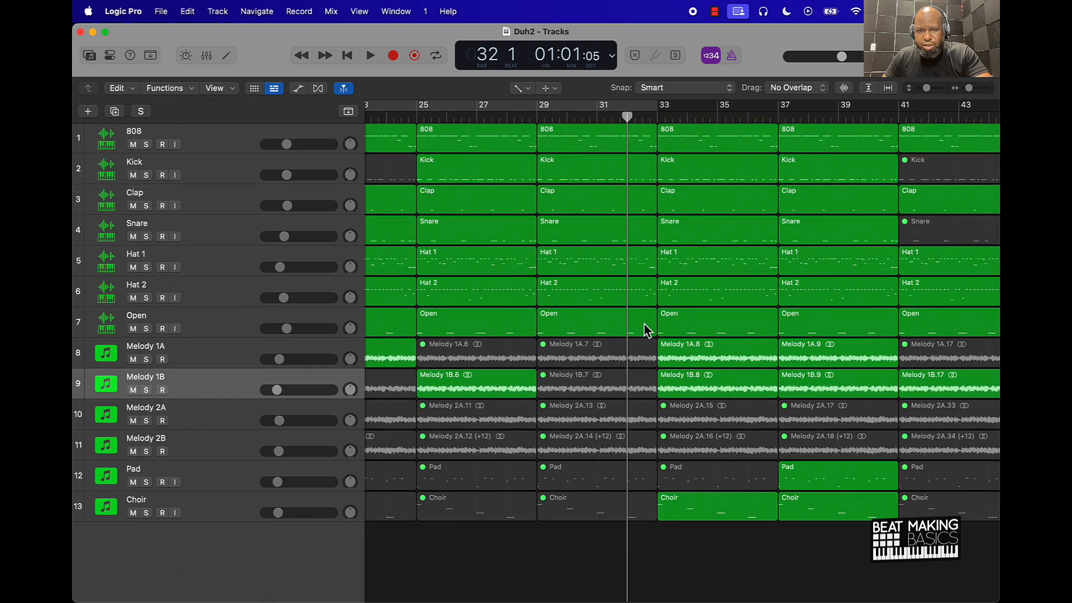
{"action": "left_click", "coordinate": [643, 302]}
{"action": "left_click", "coordinate": [639, 254], "text": "shift"}
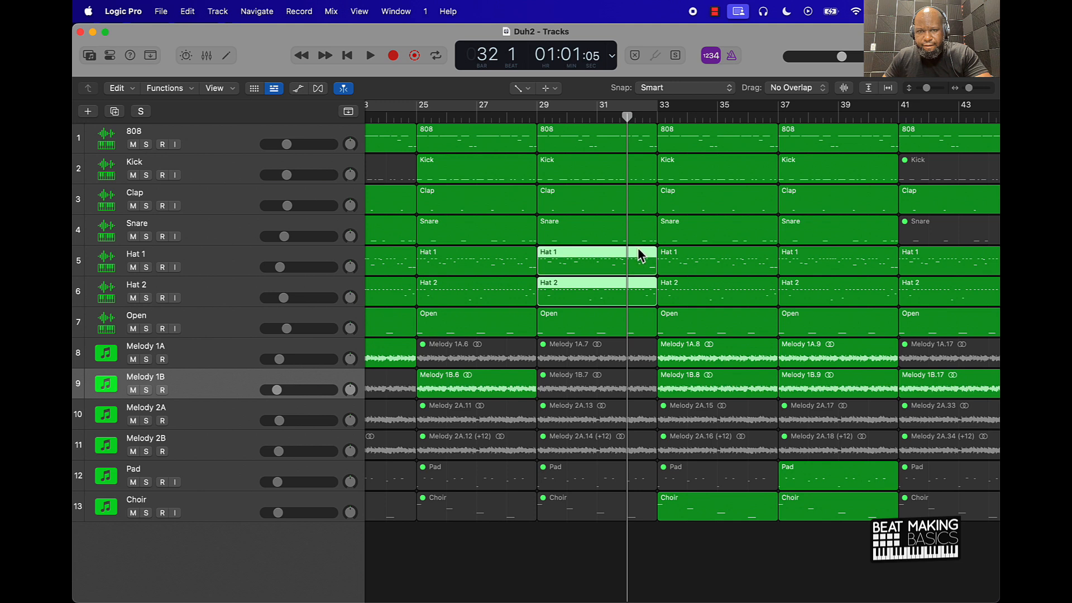
{"action": "key", "text": "super+t"}
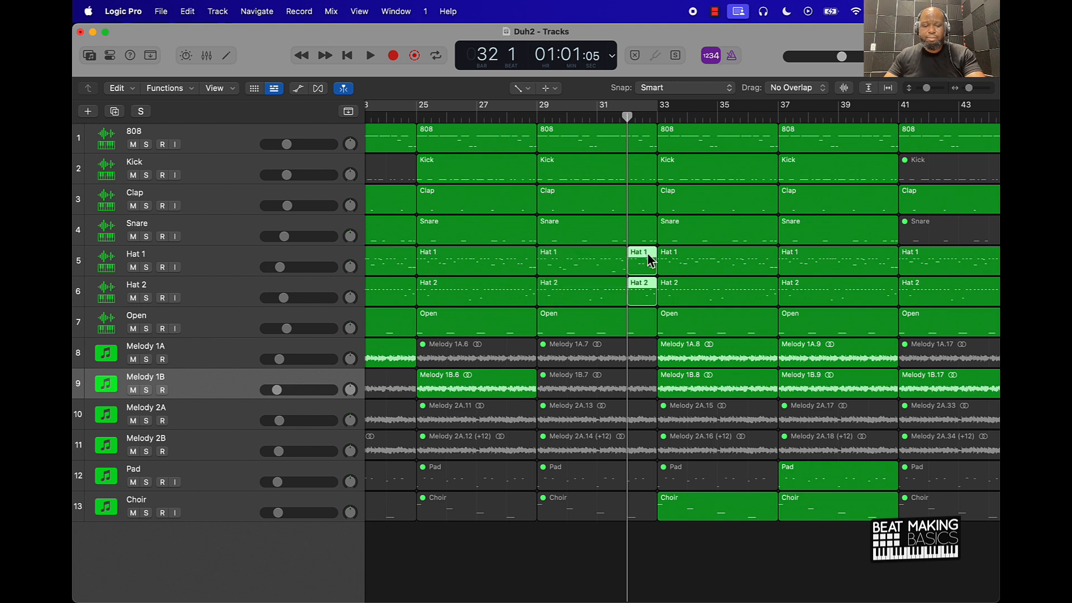
{"action": "key", "text": "ctrl+m"}
Step: Play back the hi-hat drop in bar 32 leading into bar 33
{"action": "key", "text": "space"}
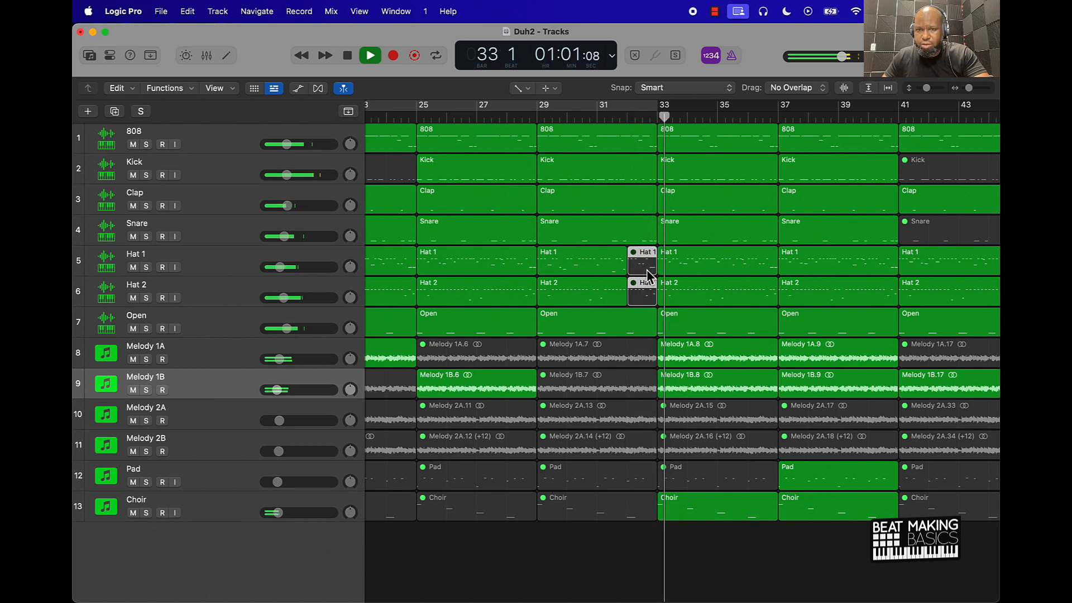
{"action": "scroll", "coordinate": [646, 269], "scroll_direction": "right", "scroll_amount": 5}
{"action": "key", "text": "space"}
Step: Split the Kick, Clap, Snare, Hat 1, Hat 2 and Open regions at bar 56 and mute the one-bar pieces before bar 57
{"action": "scroll", "coordinate": [647, 269], "scroll_direction": "right", "scroll_amount": 15}
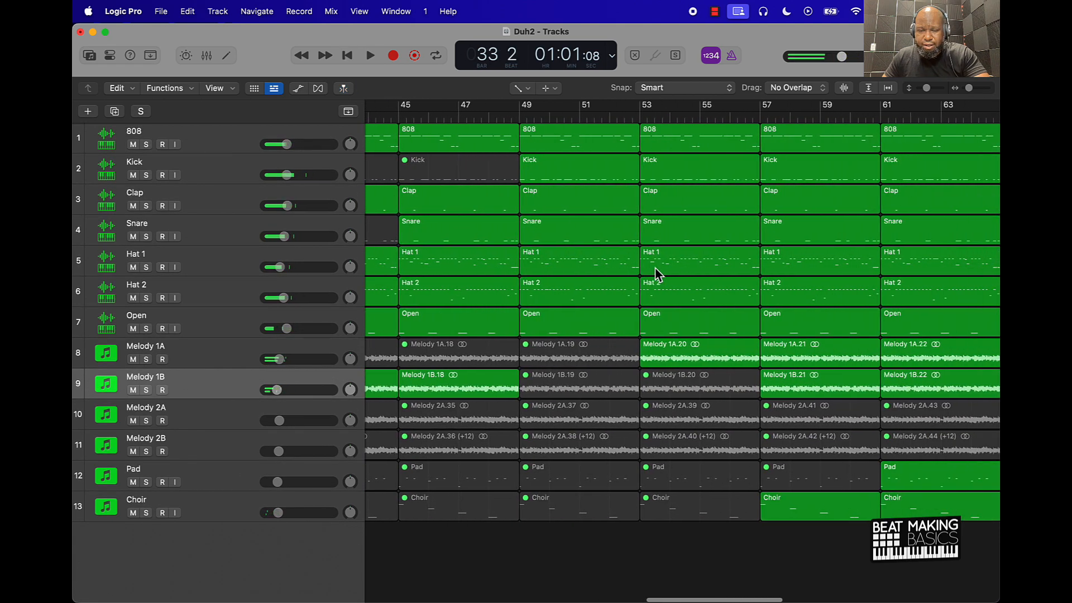
{"action": "scroll", "coordinate": [650, 267], "scroll_direction": "right", "scroll_amount": 5}
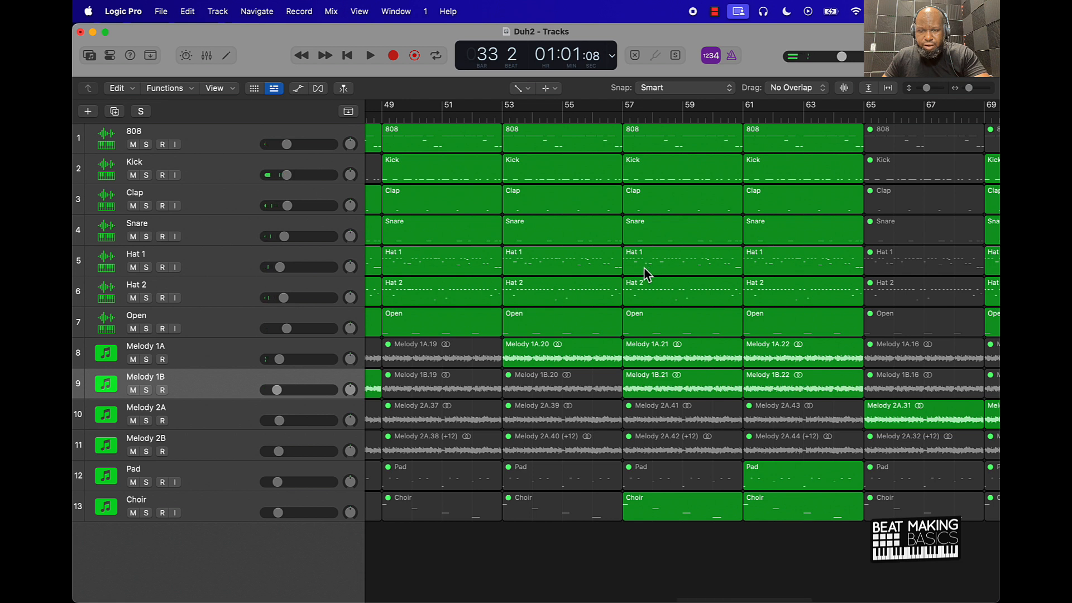
{"action": "left_click_drag", "start_coordinate": [621, 118], "coordinate": [593, 132]}
{"action": "left_click", "coordinate": [591, 262]}
{"action": "left_click", "coordinate": [581, 280], "text": "shift"}
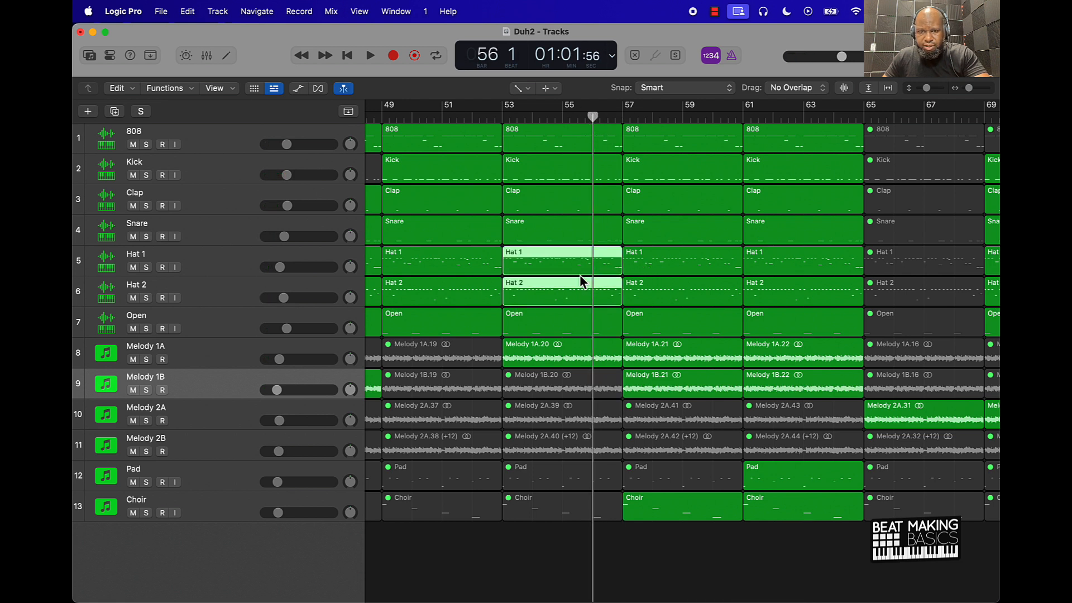
{"action": "left_click", "coordinate": [580, 240], "text": "shift"}
{"action": "left_click", "coordinate": [581, 203], "text": "shift"}
{"action": "left_click", "coordinate": [581, 172], "text": "shift"}
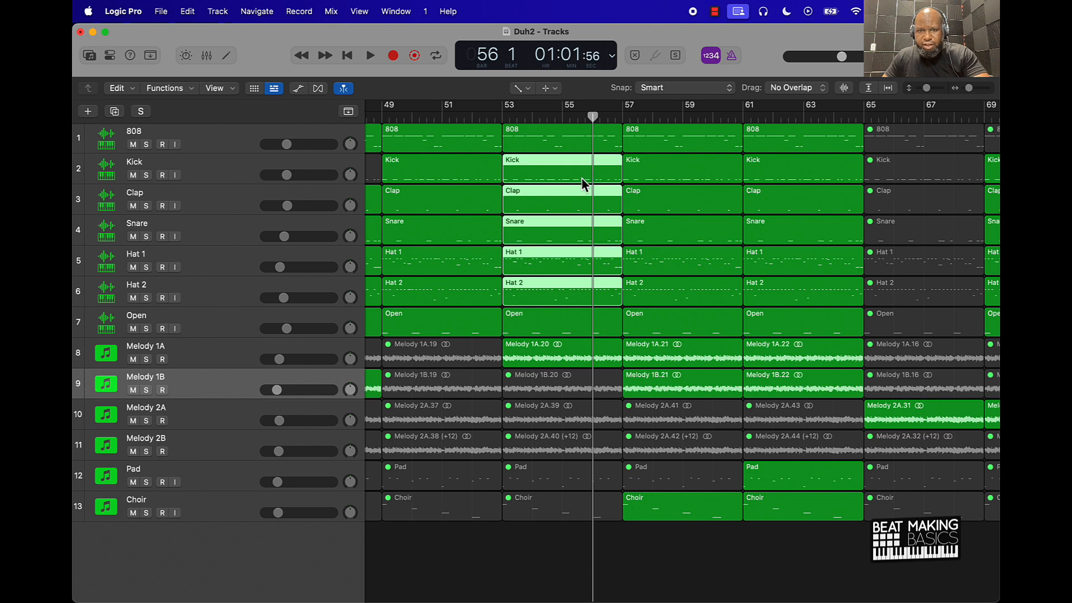
{"action": "left_click", "coordinate": [589, 321], "text": "shift"}
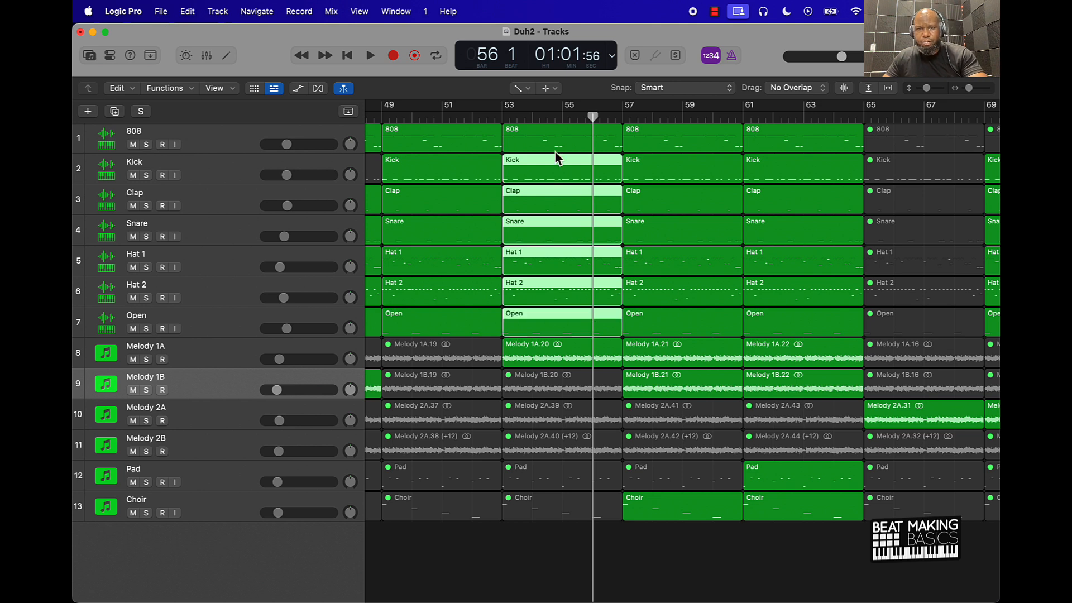
{"action": "key", "text": "super+t"}
{"action": "key", "text": "ctrl+m"}
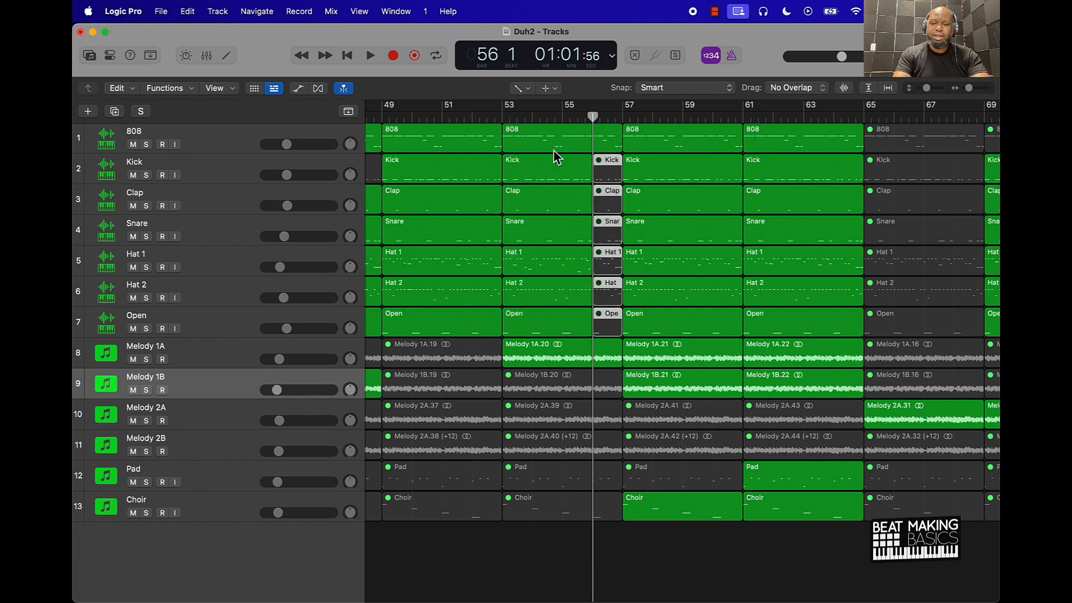
Step: Play back the drum drop in bar 56 from two bars earlier until bar 57
{"action": "key", "text": "comma"}
{"action": "key", "text": "comma"}
{"action": "key", "text": "space"}
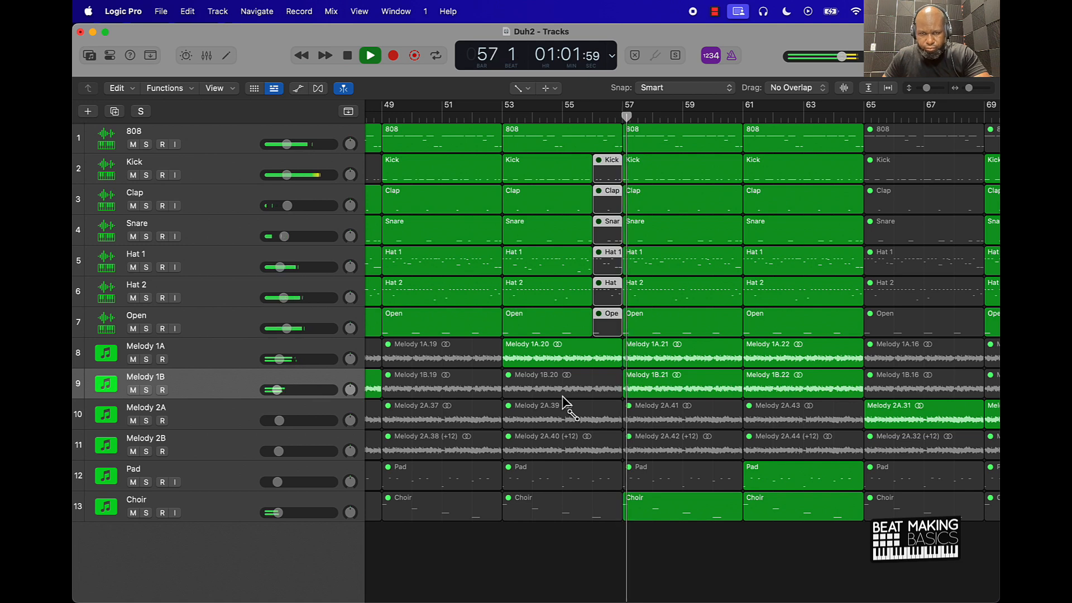
{"action": "key", "text": "space"}
Step: Split the Clap, Snare, Hat 1 and Hat 2 regions at bar 80 and mute the one-bar pieces before bar 81
{"action": "scroll", "coordinate": [588, 381], "scroll_direction": "right", "scroll_amount": 15}
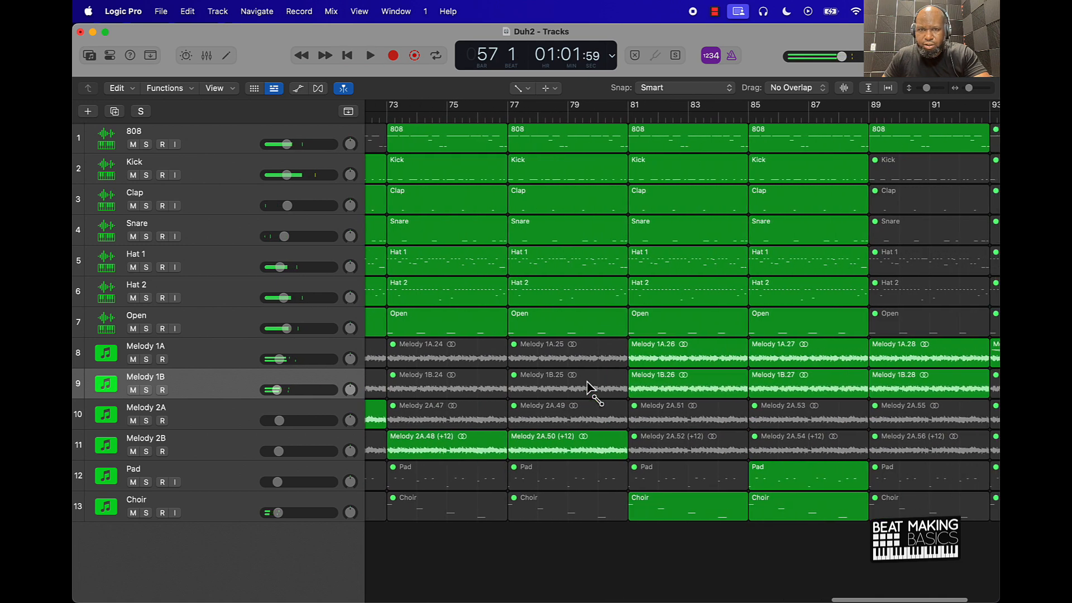
{"action": "left_click", "coordinate": [605, 117]}
{"action": "left_click_drag", "start_coordinate": [605, 116], "coordinate": [590, 116]}
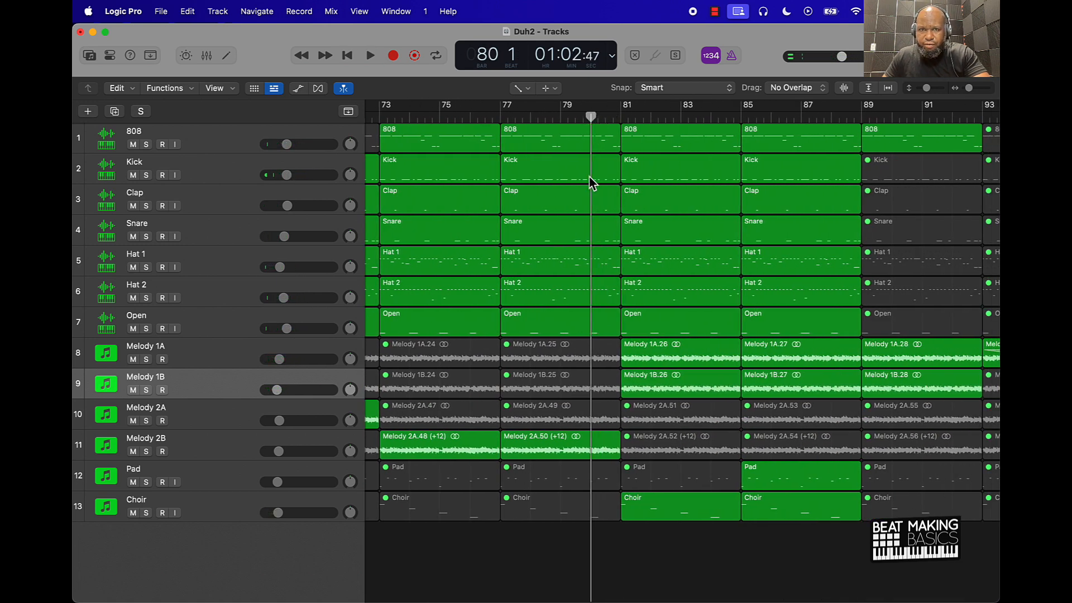
{"action": "left_click", "coordinate": [585, 199]}
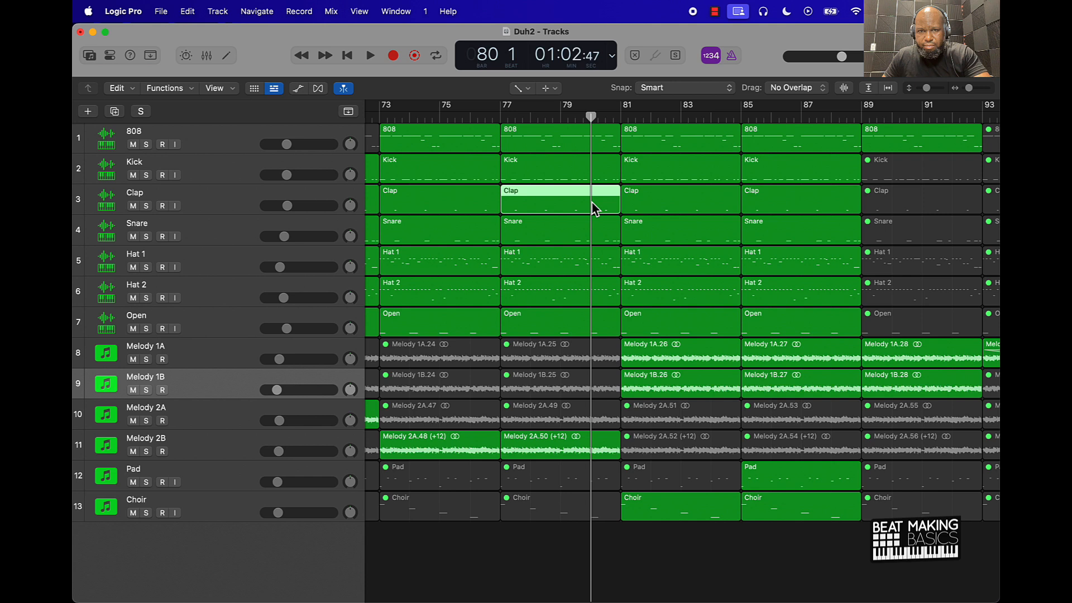
{"action": "left_click", "coordinate": [585, 237], "text": "shift"}
{"action": "left_click", "coordinate": [581, 260], "text": "shift"}
{"action": "left_click", "coordinate": [580, 285], "text": "shift"}
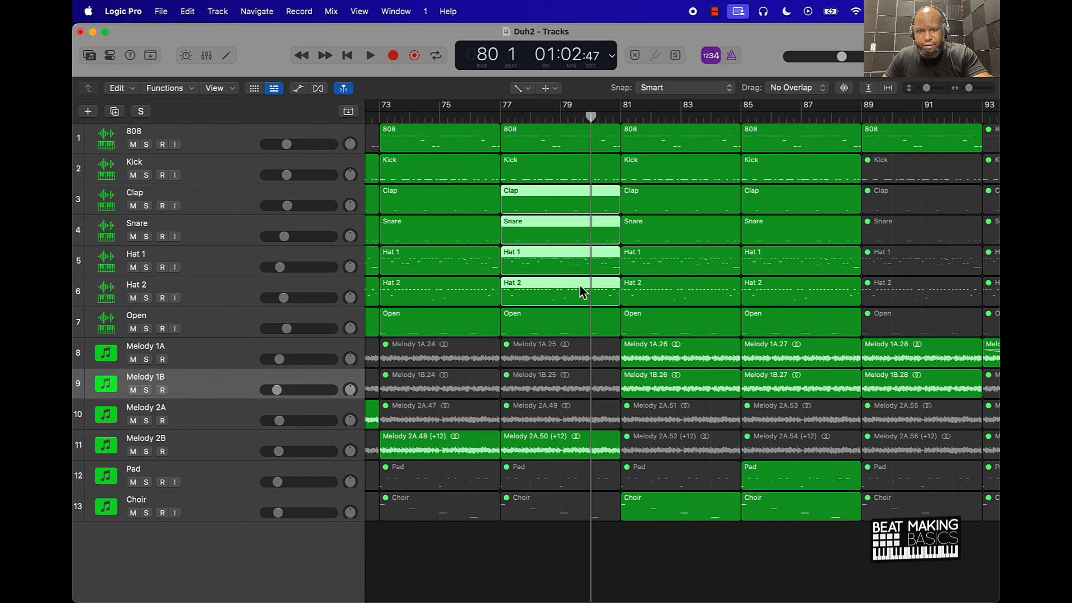
{"action": "key", "text": "super+t"}
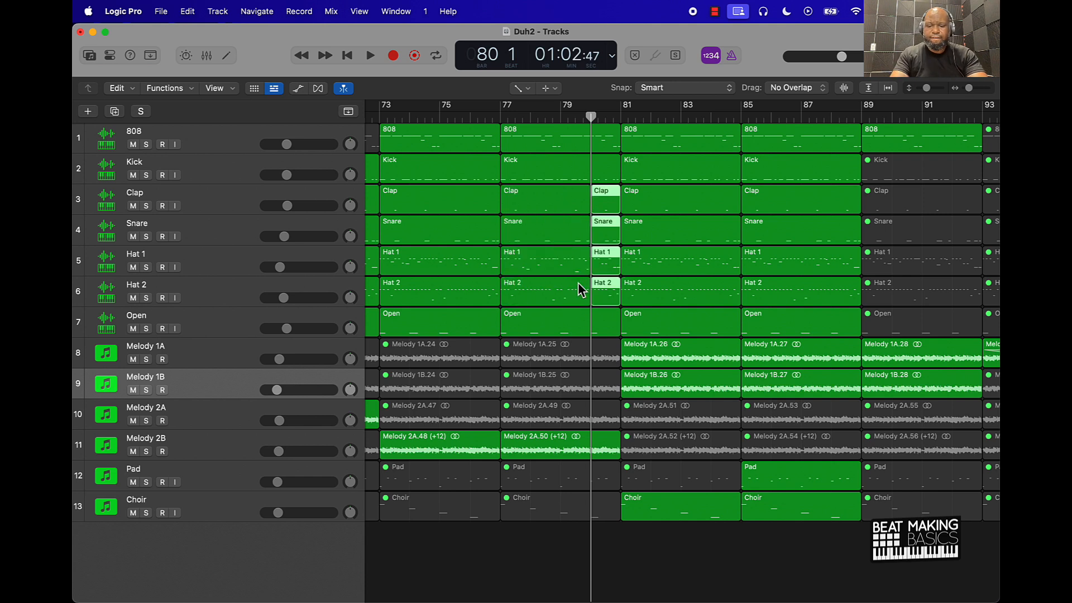
{"action": "key", "text": "ctrl+m"}
Step: Play back the drop in bar 80 from two bars earlier into the section starting at bar 81
{"action": "key", "text": "comma"}
{"action": "key", "text": "comma"}
{"action": "key", "text": "space"}
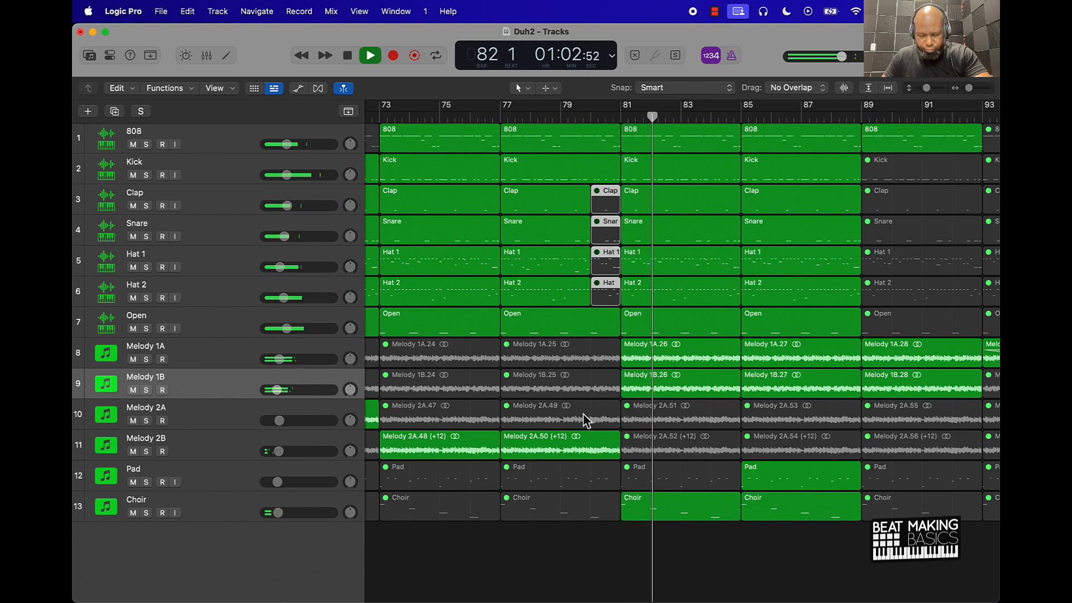
Step: Stop playback, then split the Hat 1 and Hat 2 regions at bar 8 and mute the one-bar pieces before bar 9
{"action": "key", "text": "space"}
{"action": "scroll", "coordinate": [593, 538], "scroll_direction": "down", "scroll_amount": 5}
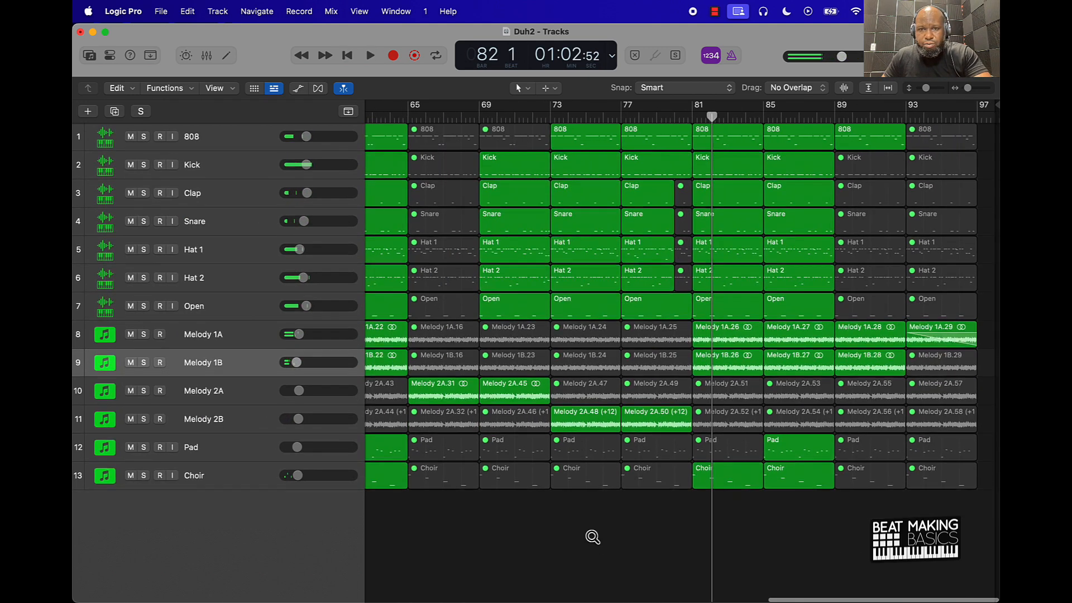
{"action": "scroll", "coordinate": [577, 486], "scroll_direction": "left", "scroll_amount": 10}
{"action": "scroll", "coordinate": [580, 485], "scroll_direction": "left", "scroll_amount": 7}
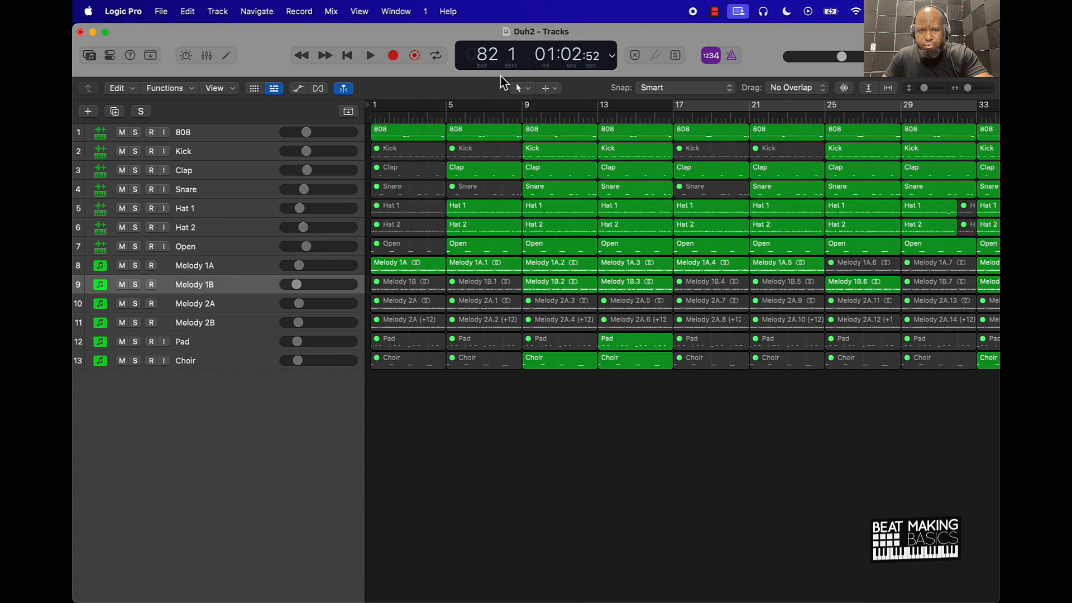
{"action": "left_click_drag", "start_coordinate": [531, 116], "coordinate": [502, 116]}
{"action": "left_click", "coordinate": [506, 214]}
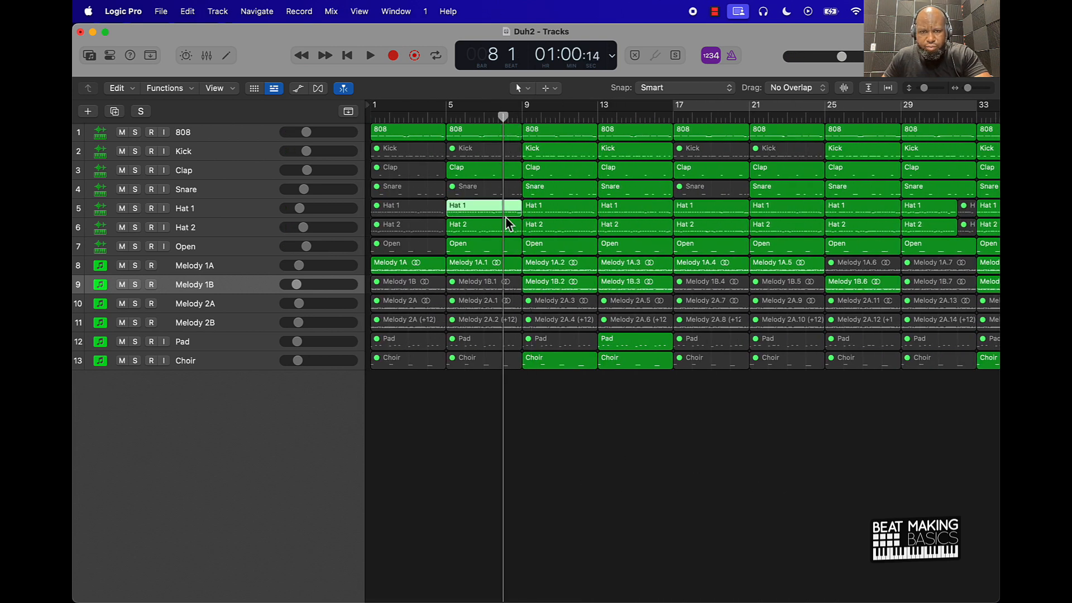
{"action": "left_click", "coordinate": [506, 233], "text": "shift"}
{"action": "key", "text": "super+t"}
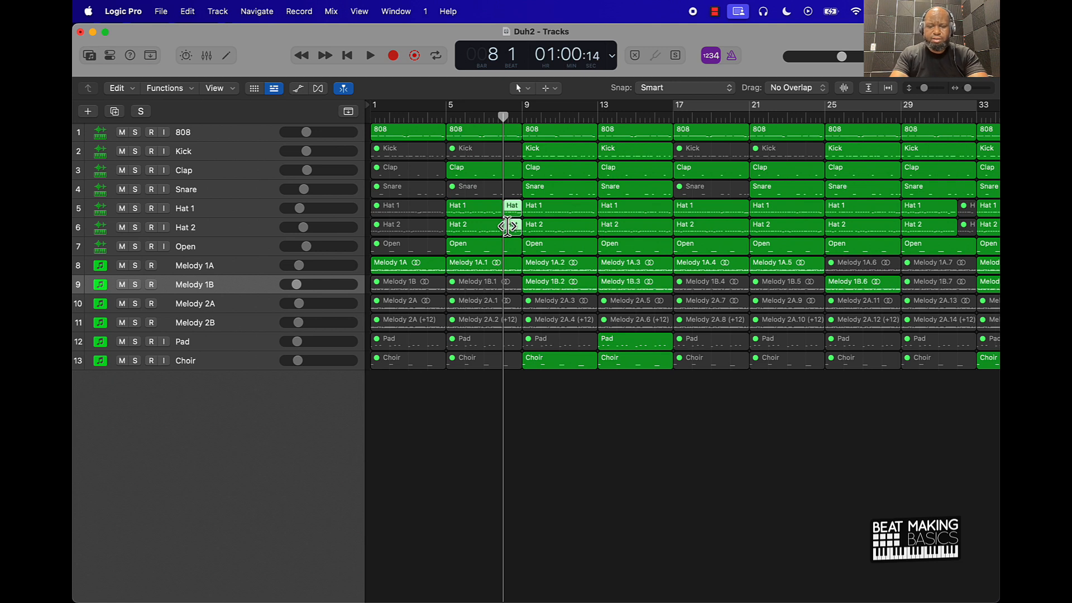
{"action": "scroll", "coordinate": [495, 235], "scroll_direction": "right", "scroll_amount": 5}
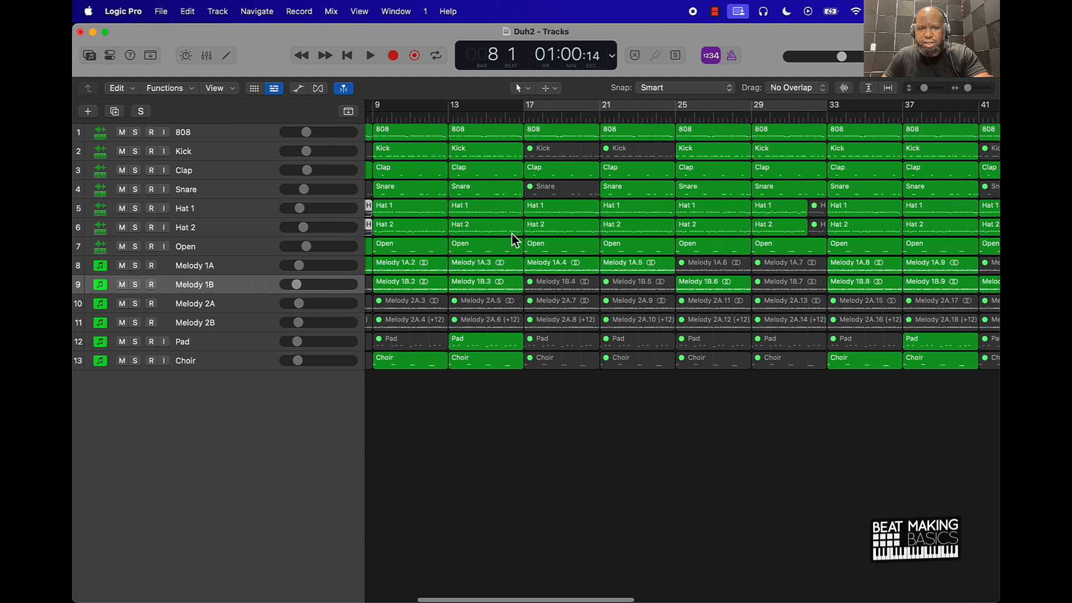
{"action": "scroll", "coordinate": [514, 241], "scroll_direction": "left", "scroll_amount": 5}
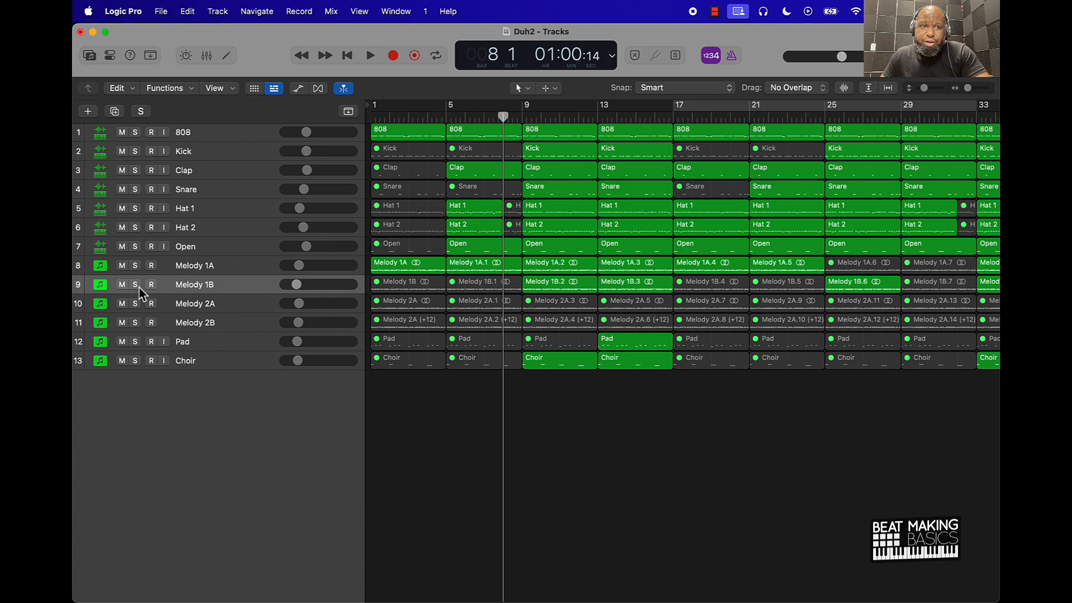
Step: Add one software instrument track with the default patch directly below the Open track
{"action": "left_click", "coordinate": [206, 249]}
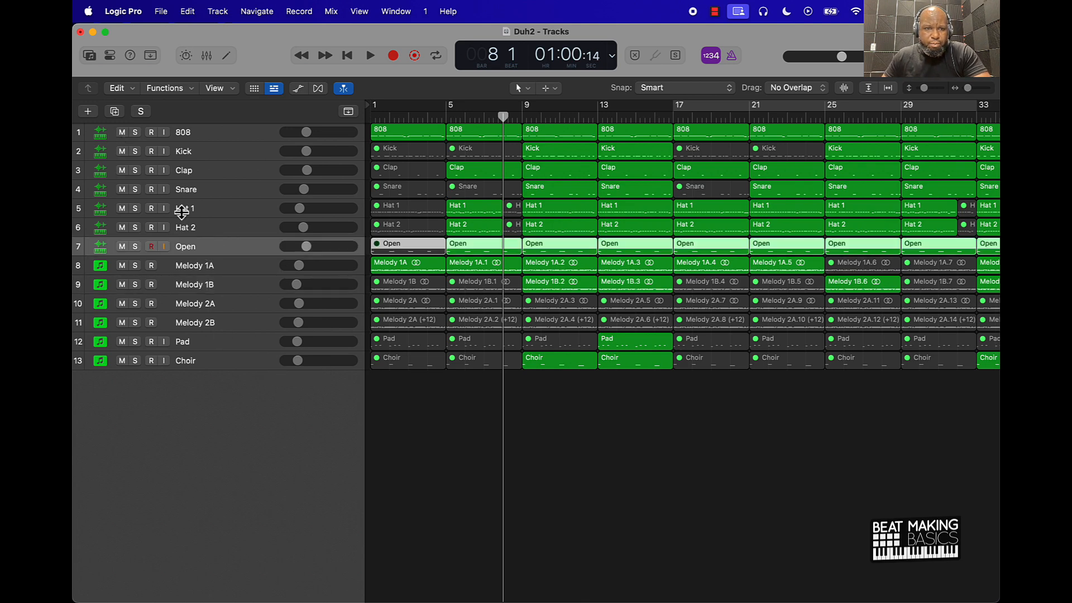
{"action": "left_click", "coordinate": [88, 111]}
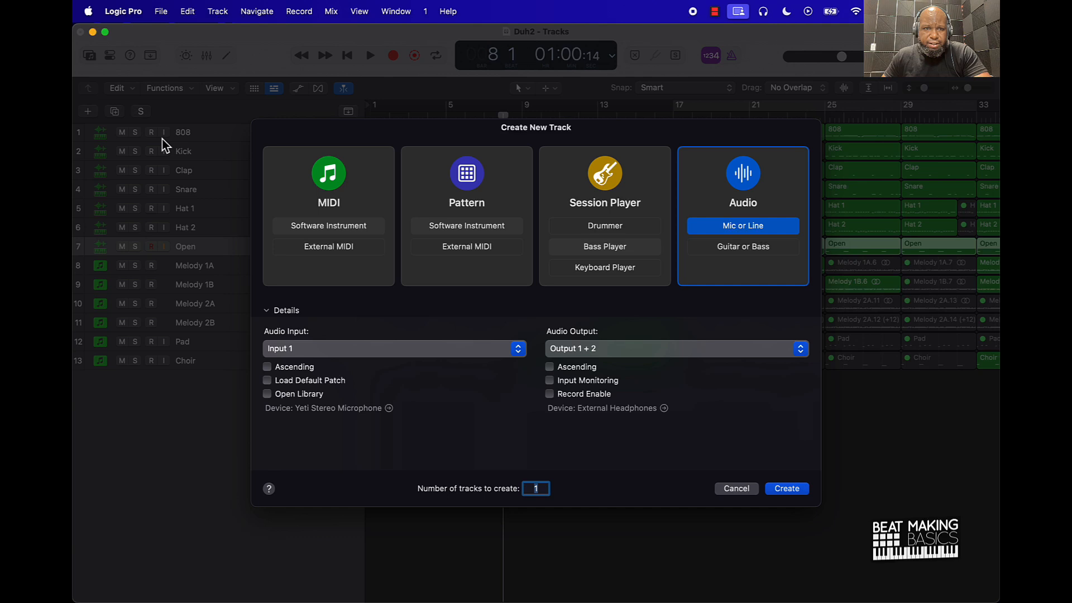
{"action": "left_click", "coordinate": [362, 196]}
{"action": "left_click", "coordinate": [339, 351]}
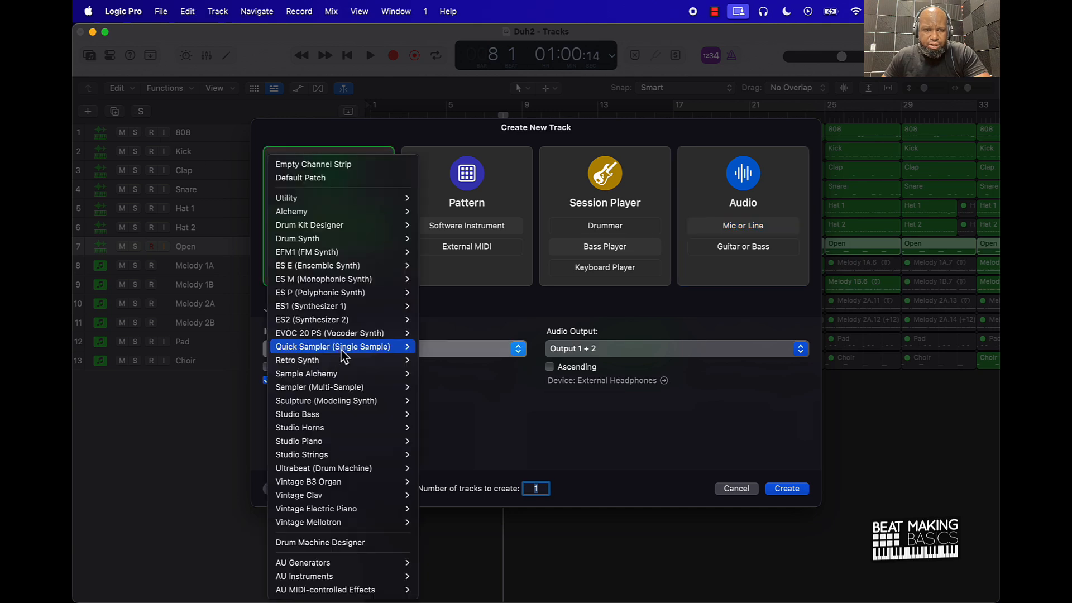
{"action": "left_click", "coordinate": [329, 179]}
{"action": "left_click", "coordinate": [792, 492]}
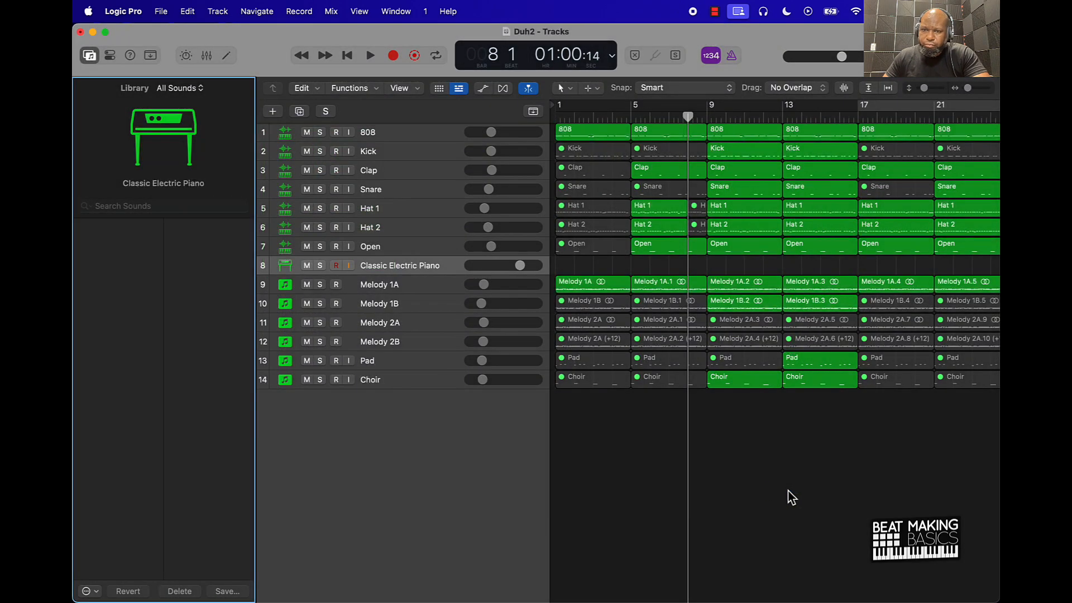
Step: Load the Dark Secrets patch from the Electronic Drum Kit category onto the new instrument track
{"action": "left_click", "coordinate": [114, 256]}
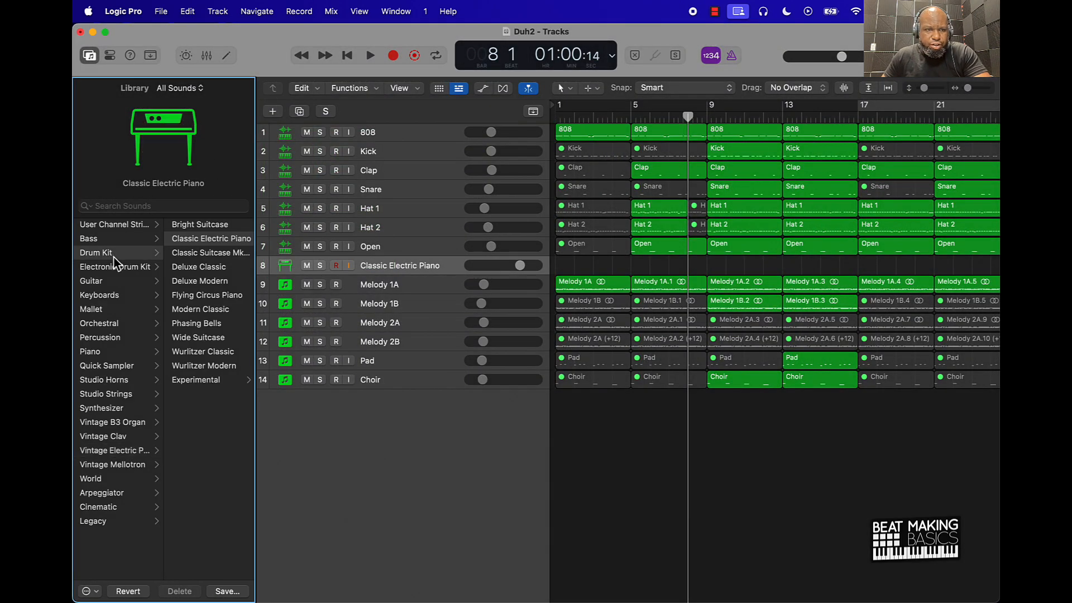
{"action": "left_click", "coordinate": [116, 267]}
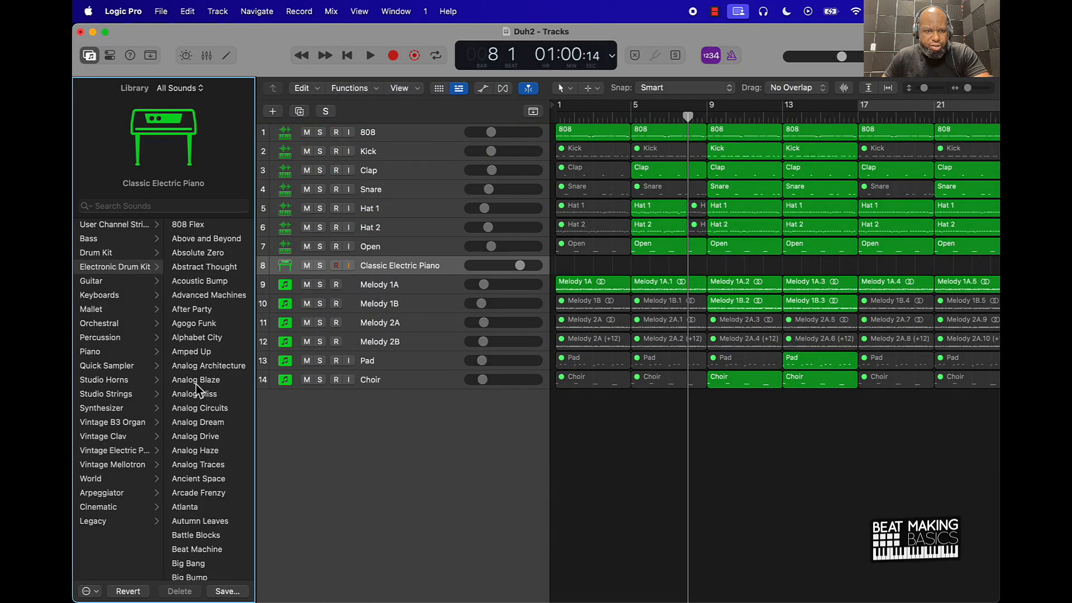
{"action": "scroll", "coordinate": [196, 385], "scroll_direction": "down", "scroll_amount": 10}
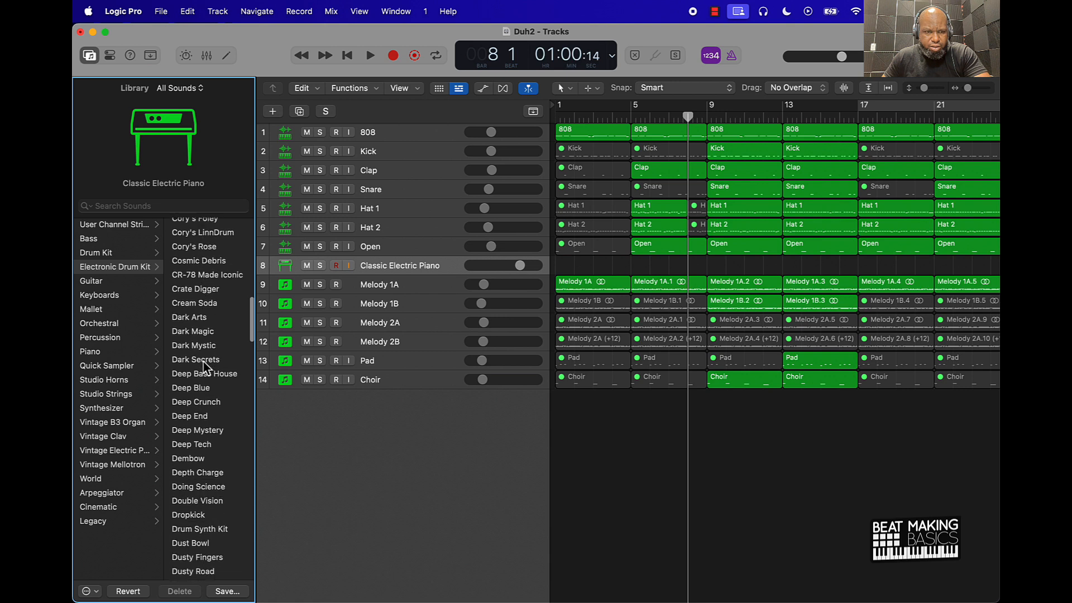
{"action": "scroll", "coordinate": [205, 367], "scroll_direction": "down", "scroll_amount": 1}
{"action": "left_click", "coordinate": [211, 351]}
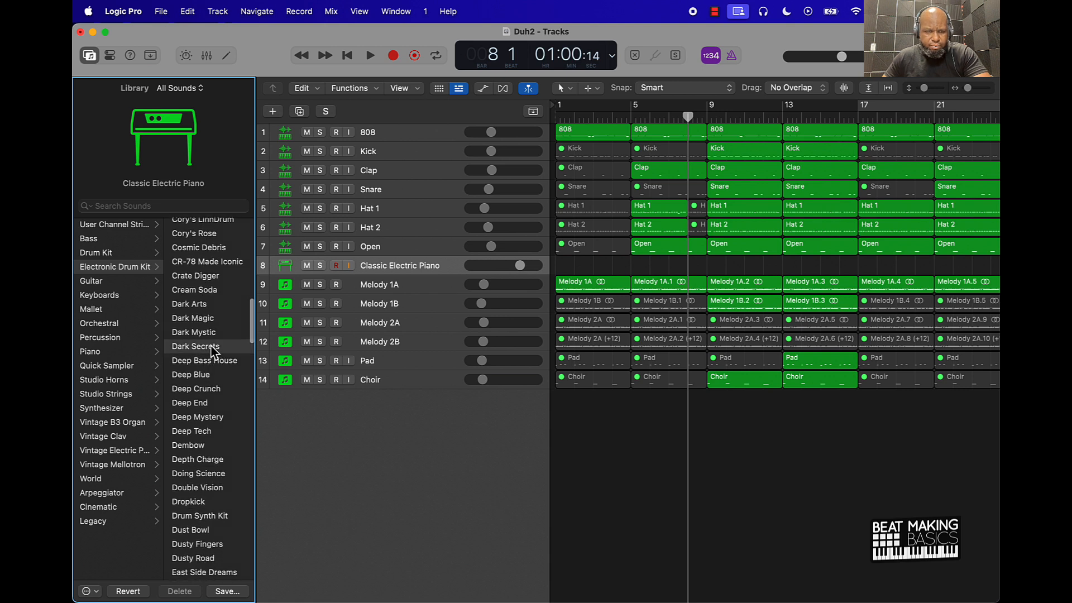
Step: Open Musical Typing and audition the Dark Secrets kit sounds in the C2 octave
{"action": "key", "text": "super+k"}
{"action": "key", "text": "k"}
{"action": "key", "text": "j"}
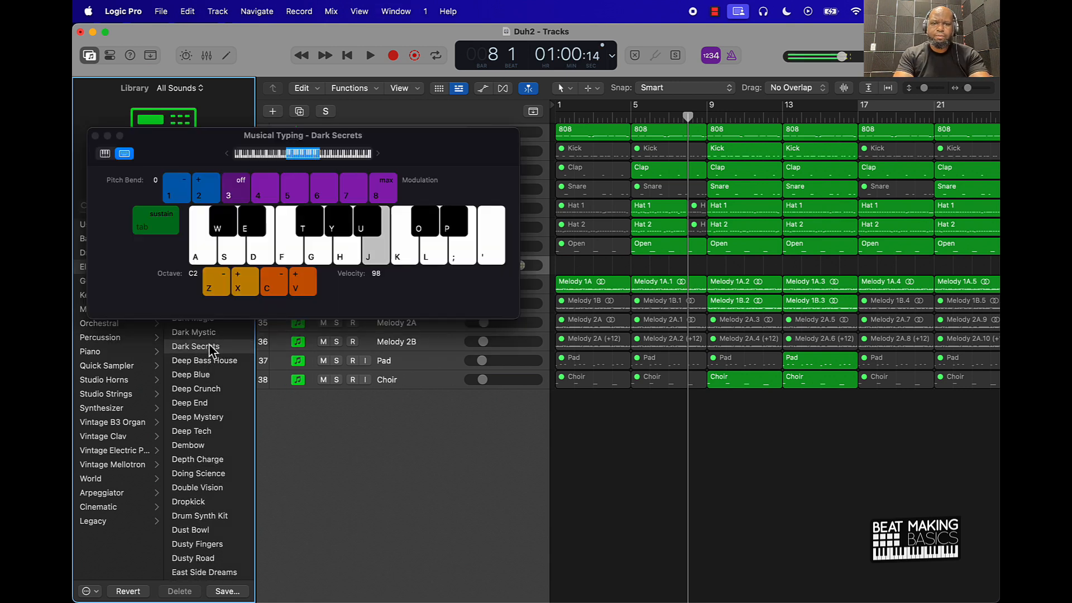
{"action": "key", "text": "l"}
{"action": "key", "text": "a"}
{"action": "key", "text": "s"}
{"action": "key", "text": "d"}
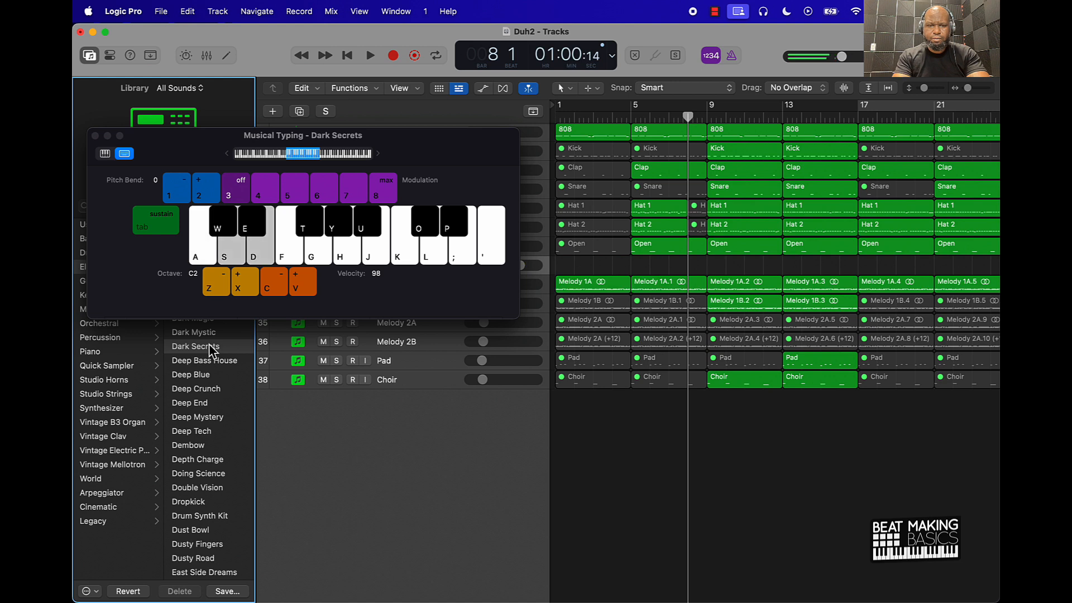
{"action": "key", "text": "f"}
{"action": "key", "text": "g"}
{"action": "key", "text": "h"}
{"action": "key", "text": "g"}
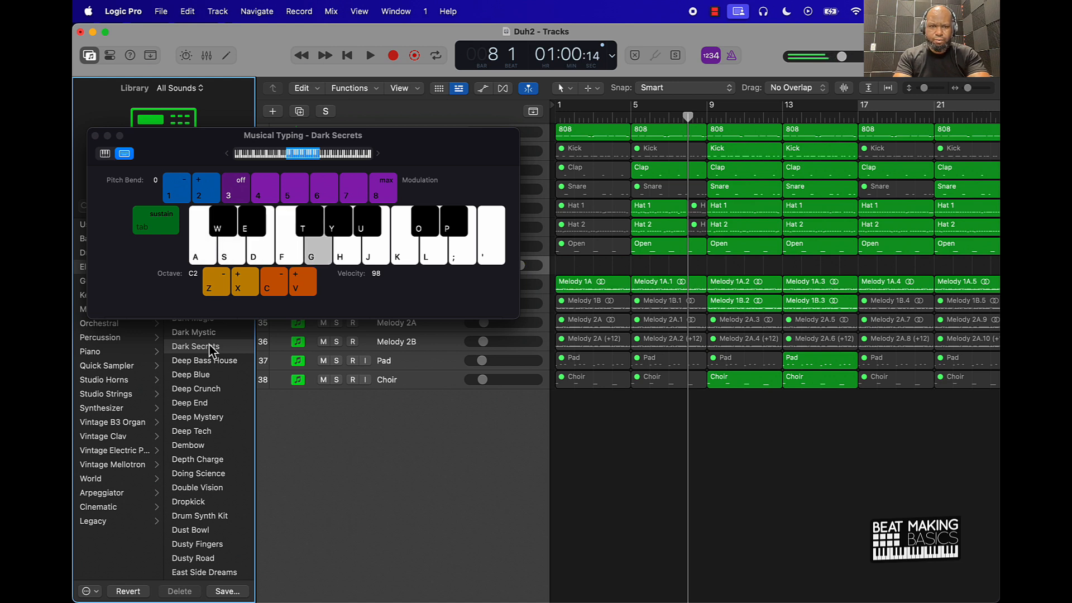
{"action": "key", "text": "j"}
{"action": "key", "text": "d"}
{"action": "key", "text": "s"}
{"action": "key", "text": "a"}
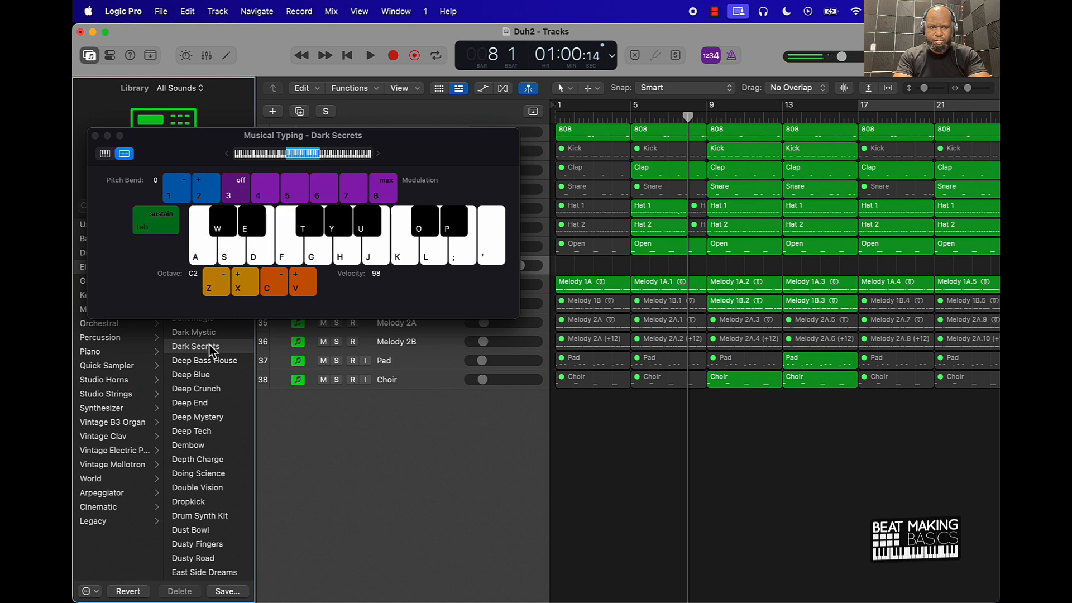
Step: Lower Musical Typing to octave C1 and audition more Dark Secrets sounds
{"action": "key", "text": "z"}
{"action": "key", "text": "k"}
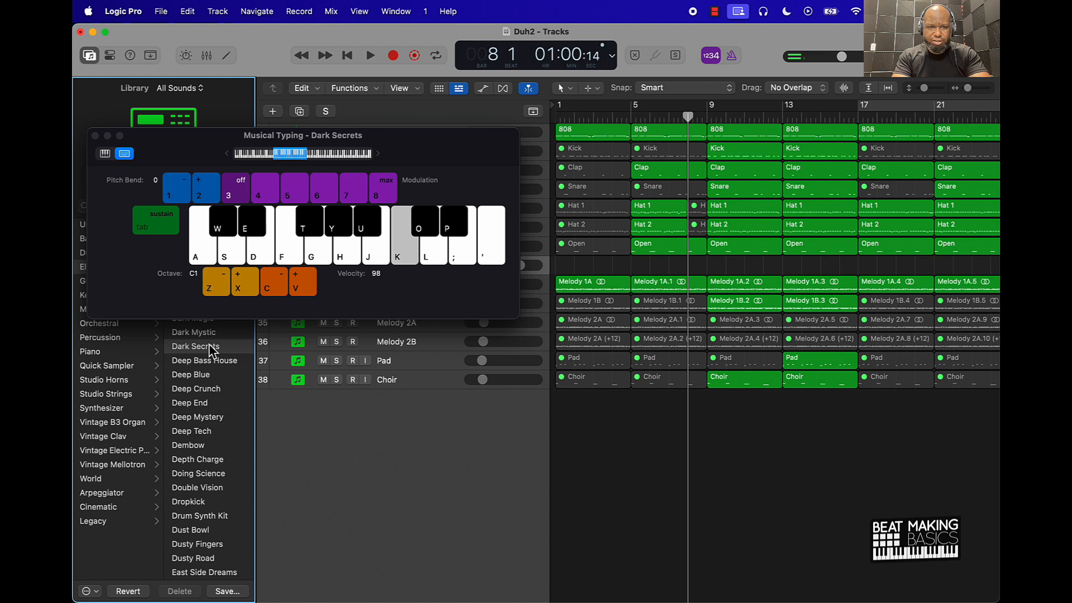
{"action": "key", "text": "j"}
{"action": "key", "text": "d"}
{"action": "key", "text": "s"}
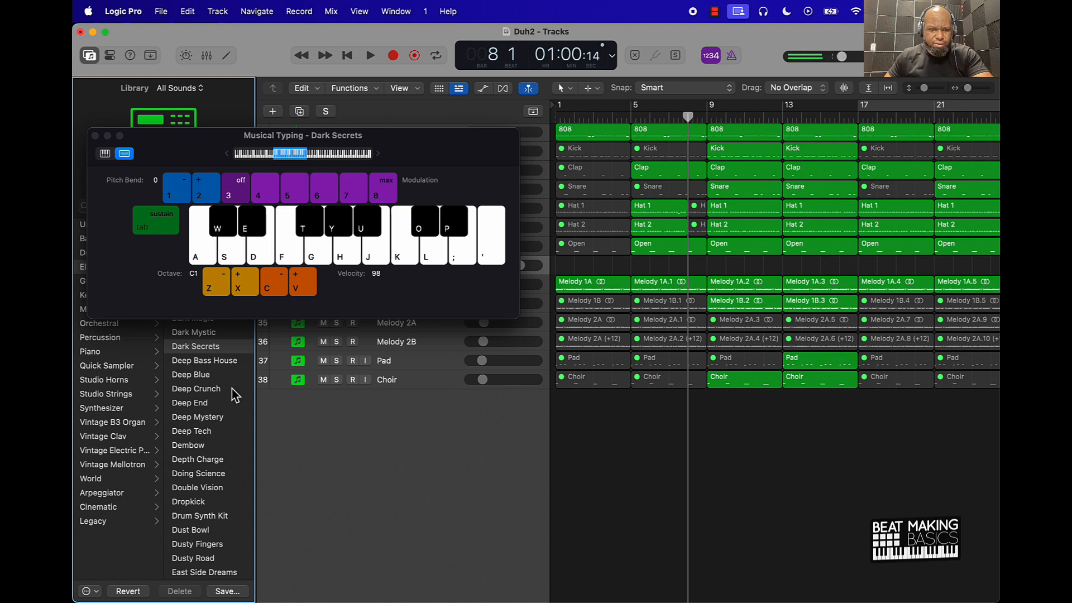
Step: Switch the new track to the Deep Bass House kit and audition its sounds in octave C1
{"action": "left_click", "coordinate": [215, 361]}
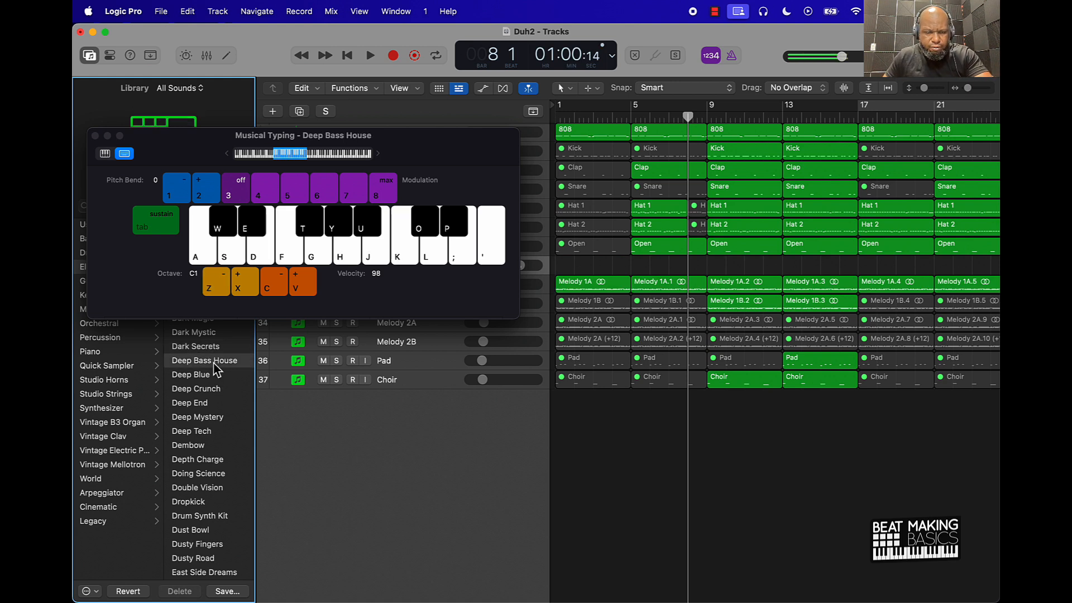
{"action": "key", "text": "f"}
{"action": "key", "text": "g"}
{"action": "key", "text": "h"}
{"action": "key", "text": "j"}
{"action": "key", "text": "k"}
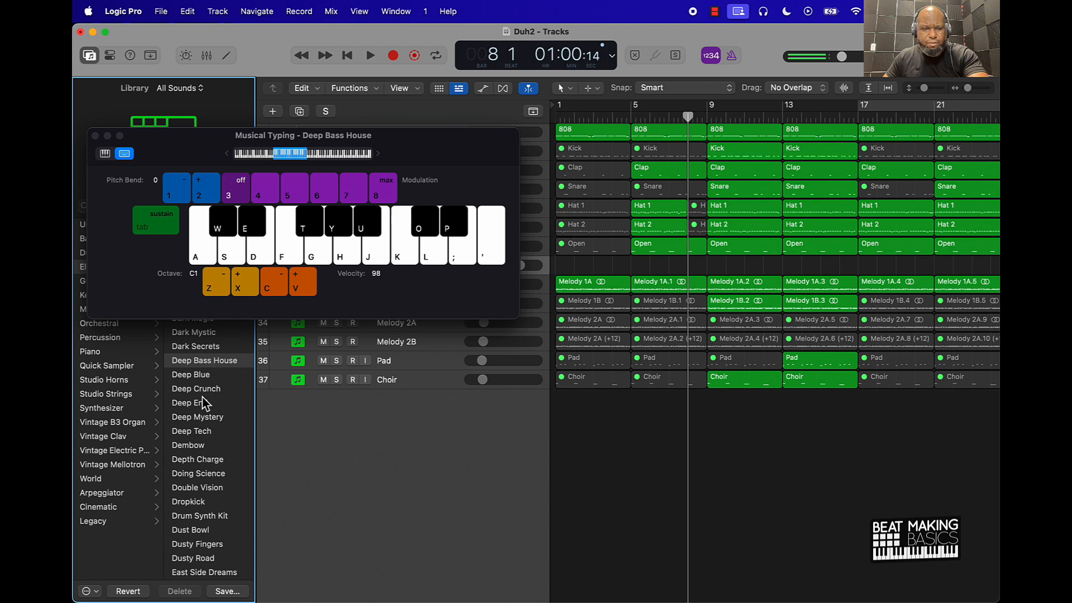
Step: Switch the new track to Drum Synth Kit and audition its sounds in octave C1
{"action": "scroll", "coordinate": [212, 425], "scroll_direction": "down", "scroll_amount": 5}
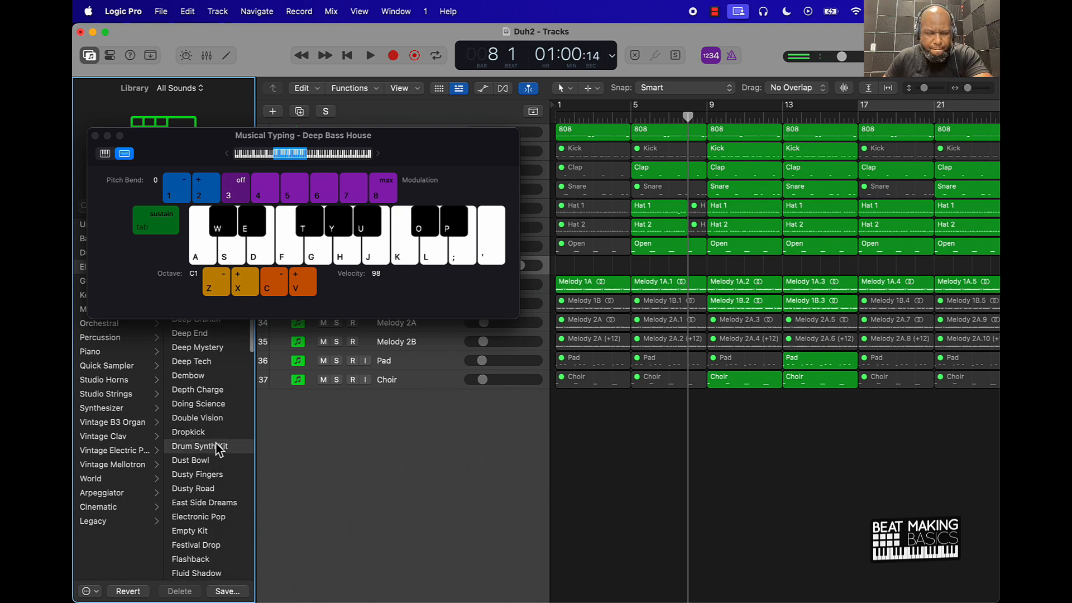
{"action": "left_click", "coordinate": [217, 446]}
{"action": "key", "text": "k"}
{"action": "key", "text": "j"}
{"action": "key", "text": "h"}
{"action": "key", "text": "j"}
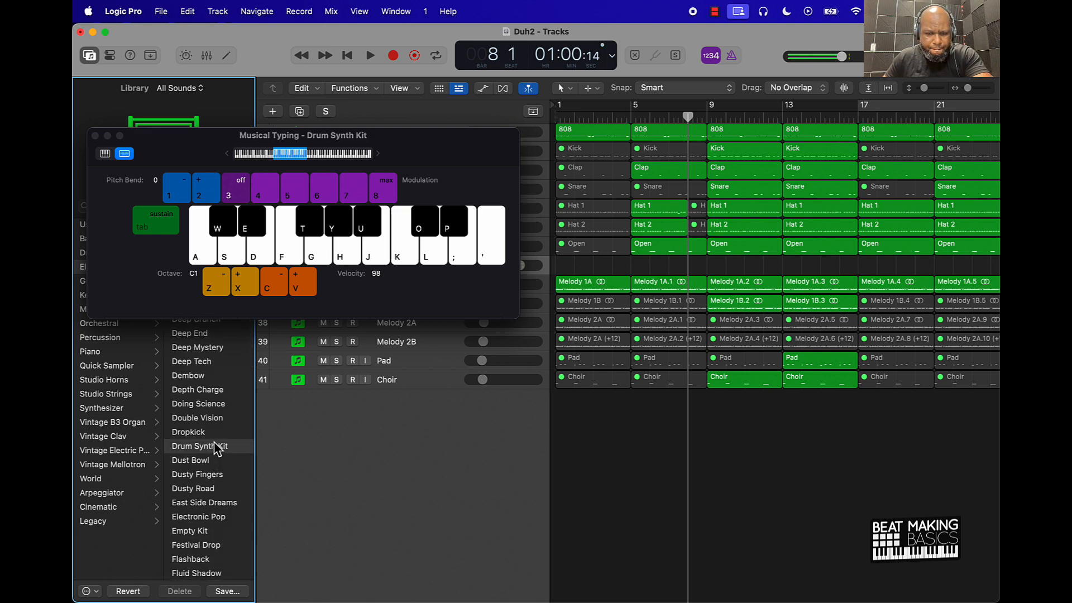
{"action": "key", "text": "g"}
{"action": "key", "text": "d"}
{"action": "key", "text": "f"}
{"action": "key", "text": "j"}
{"action": "key", "text": "g"}
{"action": "key", "text": "k"}
{"action": "key", "text": "l"}
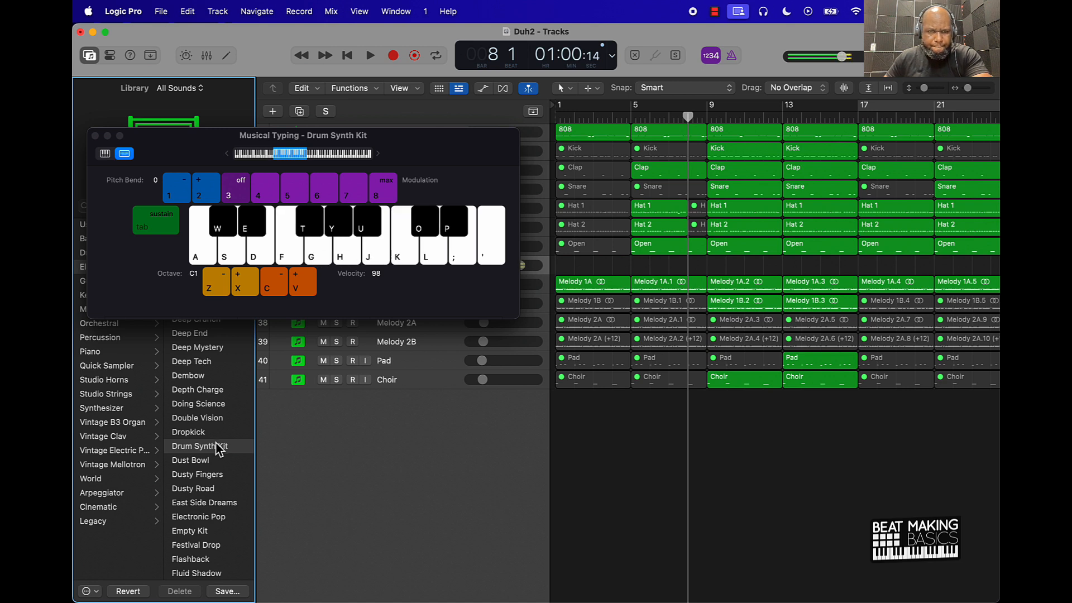
Step: Raise Musical Typing to octave C2 and audition more Drum Synth Kit sounds
{"action": "key", "text": "x"}
{"action": "key", "text": "j"}
{"action": "key", "text": "k"}
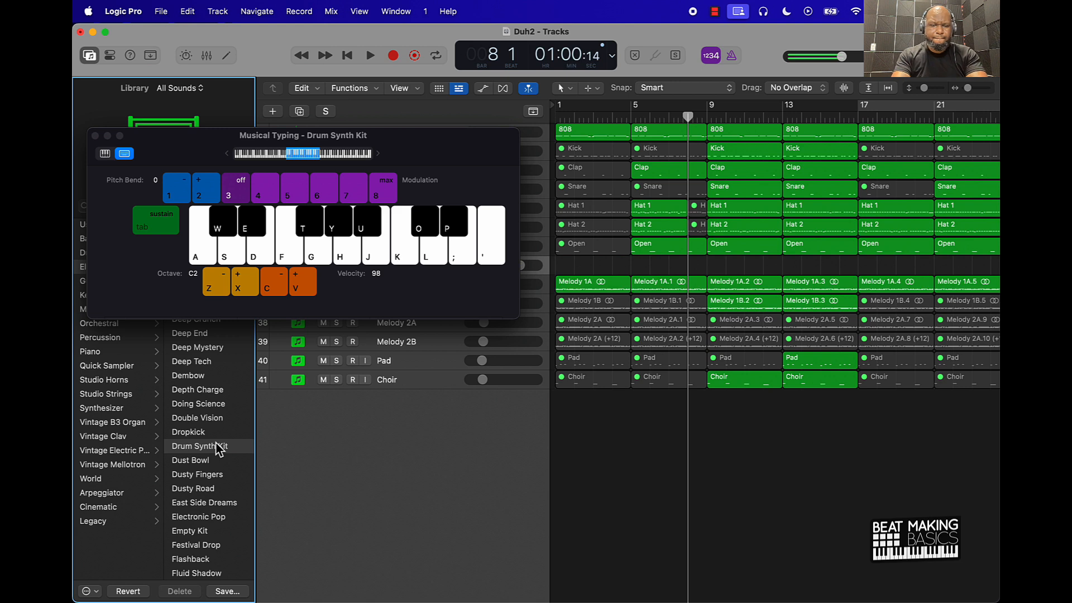
{"action": "key", "text": "h"}
{"action": "key", "text": "g"}
{"action": "key", "text": "d"}
{"action": "key", "text": "f"}
{"action": "key", "text": "s"}
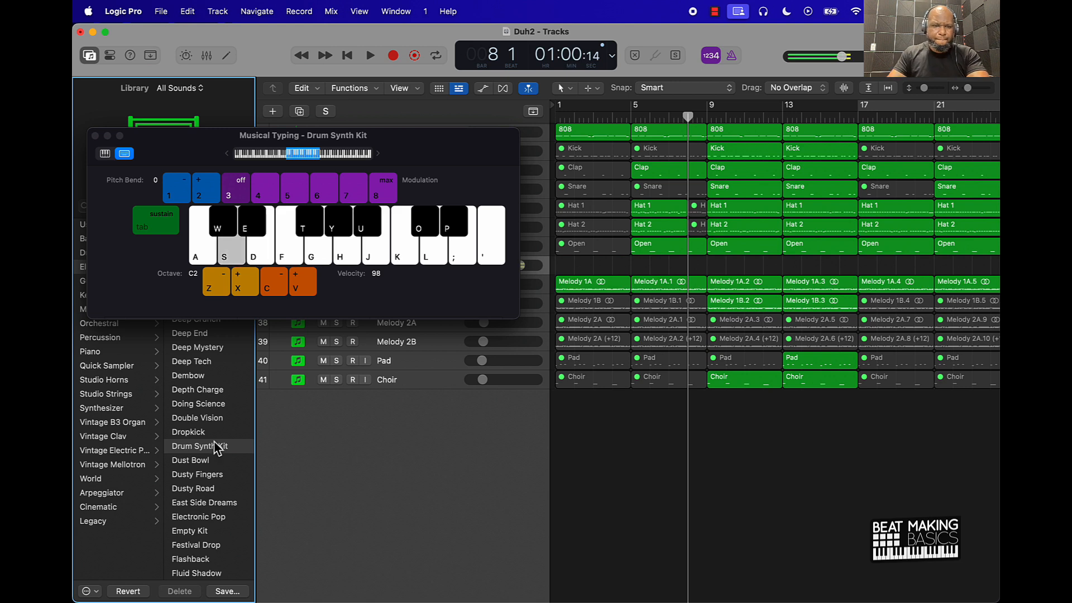
{"action": "key", "text": "d"}
{"action": "key", "text": "f"}
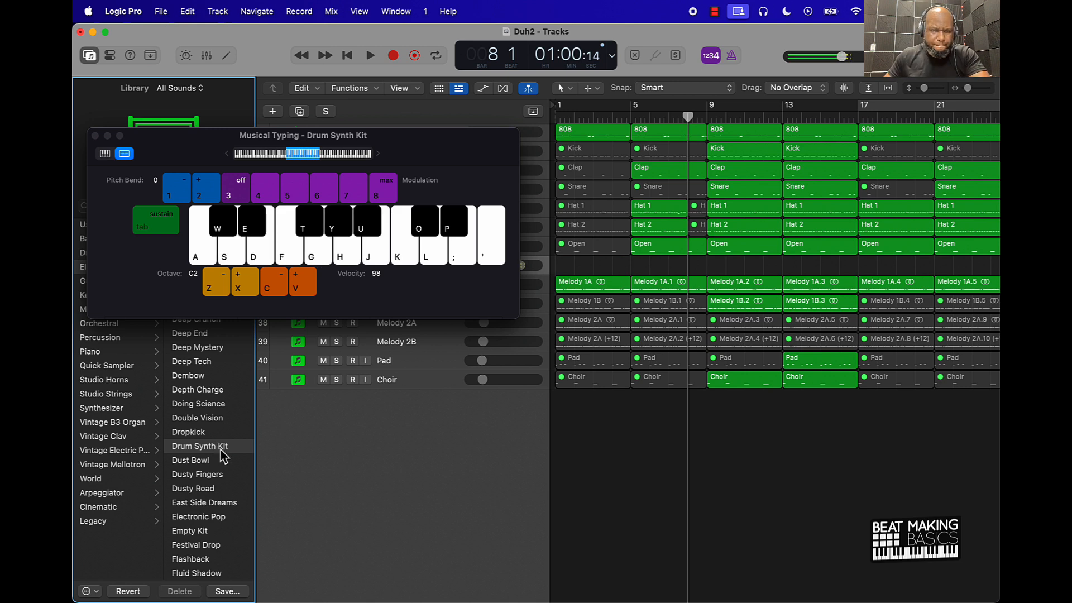
Step: Switch the new track to the Electronic Pop kit and audition its sounds in octaves C2 and C1
{"action": "left_click", "coordinate": [223, 515]}
{"action": "key", "text": "s"}
{"action": "key", "text": "d"}
{"action": "key", "text": "h"}
{"action": "key", "text": "j"}
{"action": "key", "text": "k"}
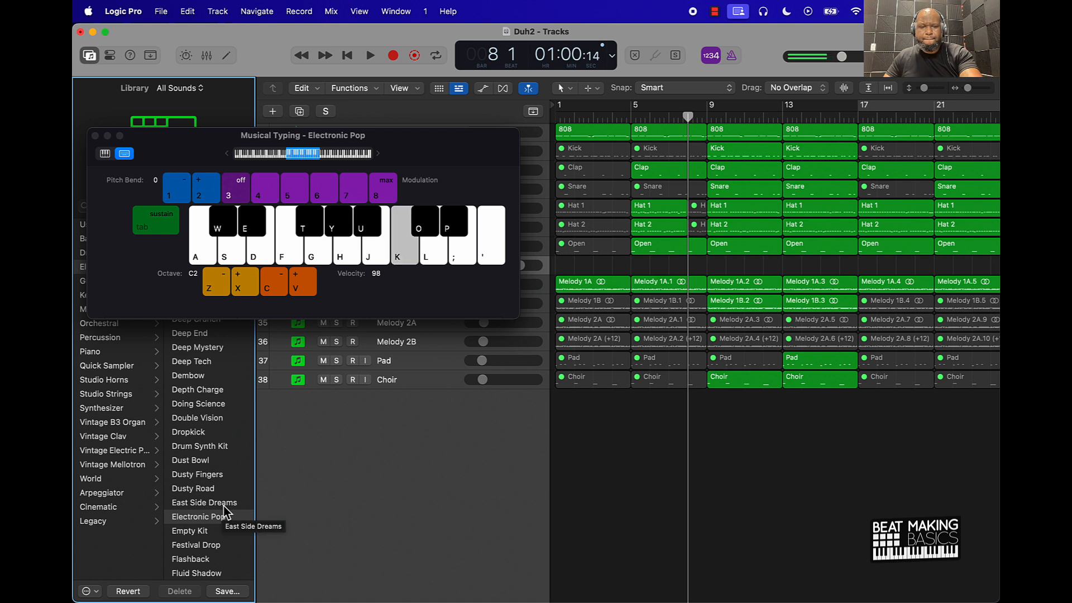
{"action": "key", "text": "z"}
{"action": "key", "text": "h"}
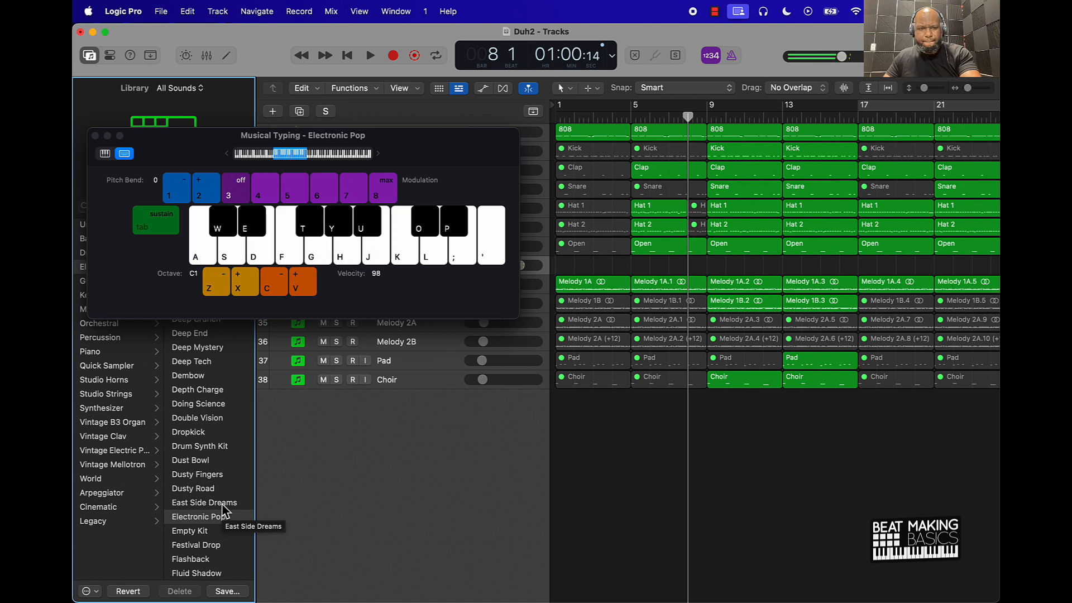
{"action": "key", "text": "j"}
{"action": "key", "text": "g"}
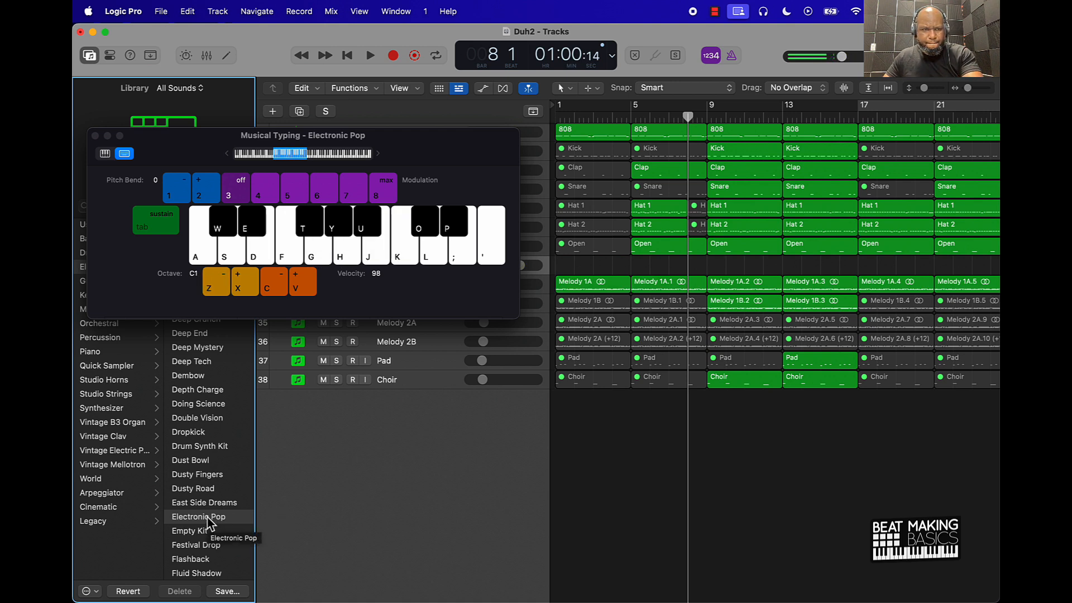
Step: Switch the new track to the Hard Knocking kit and audition its sounds in octave C1
{"action": "scroll", "coordinate": [212, 528], "scroll_direction": "down", "scroll_amount": 5}
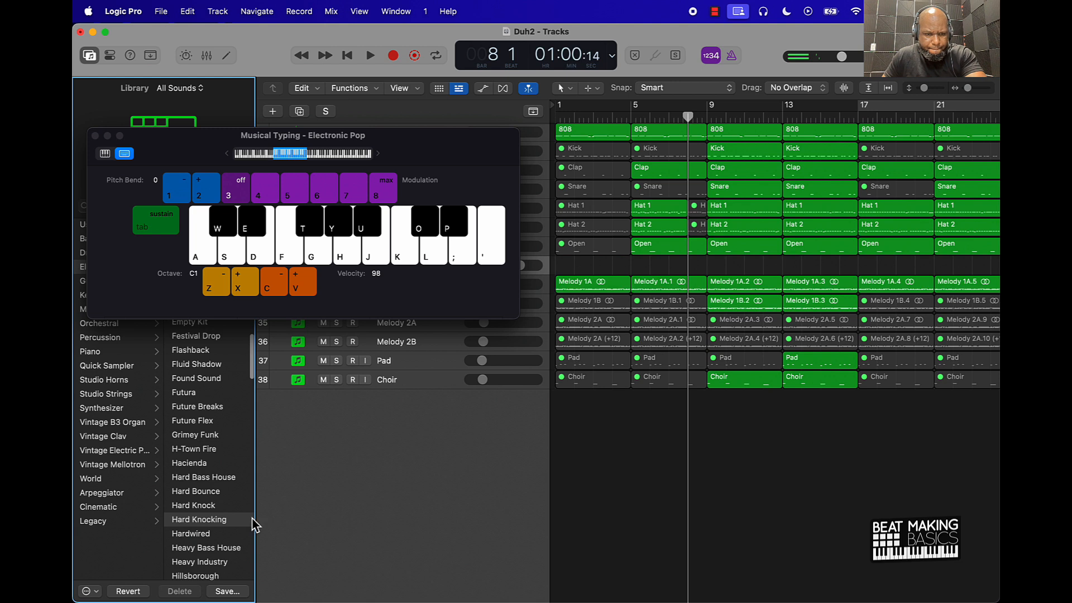
{"action": "left_click", "coordinate": [252, 519]}
{"action": "key", "text": "h"}
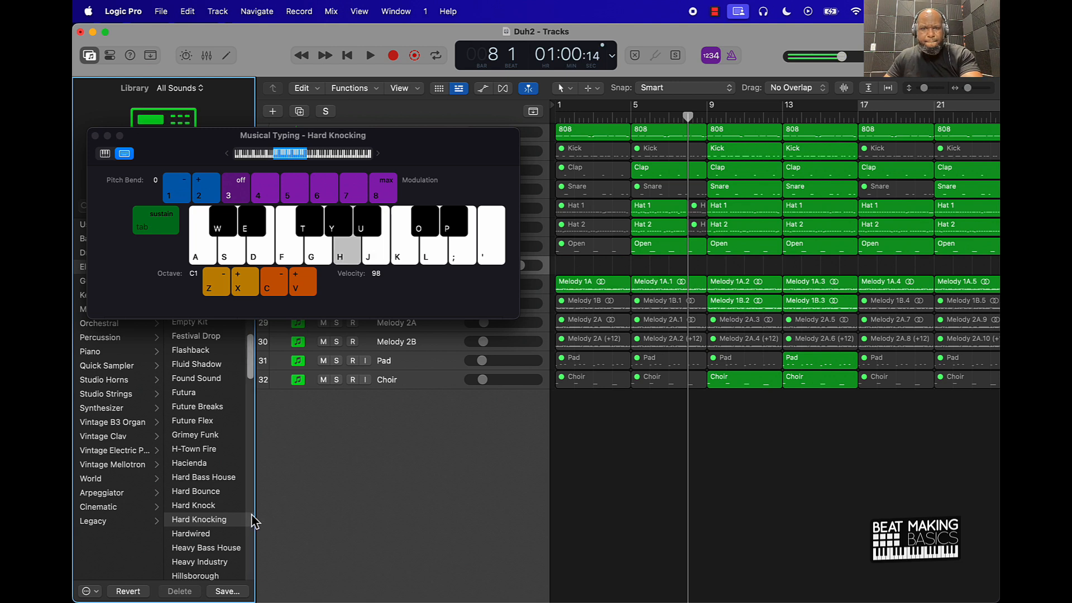
{"action": "key", "text": "f"}
{"action": "key", "text": "d"}
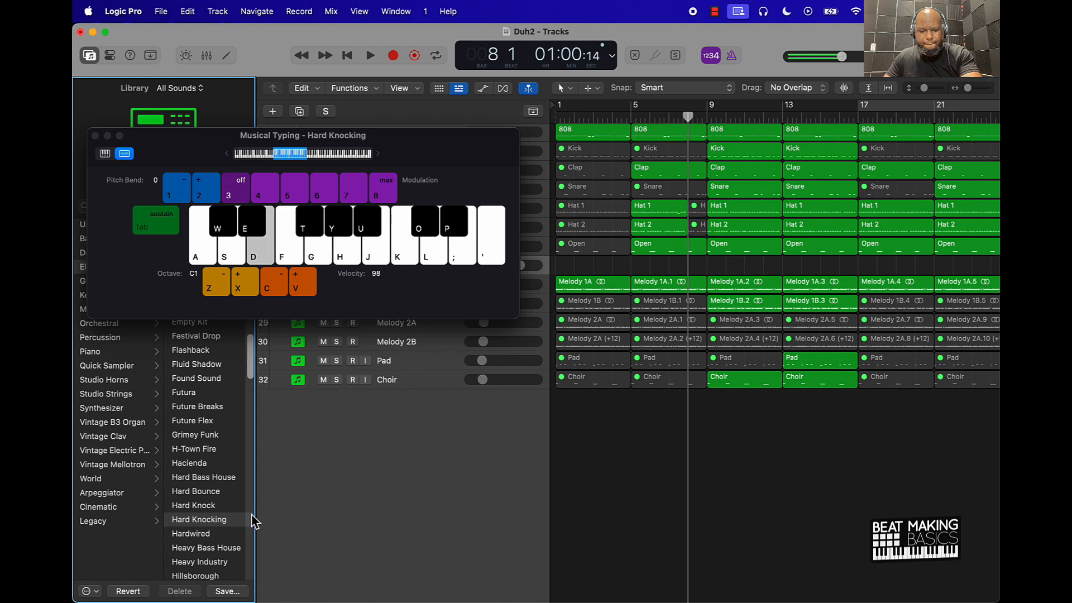
{"action": "key", "text": "s"}
{"action": "key", "text": "a"}
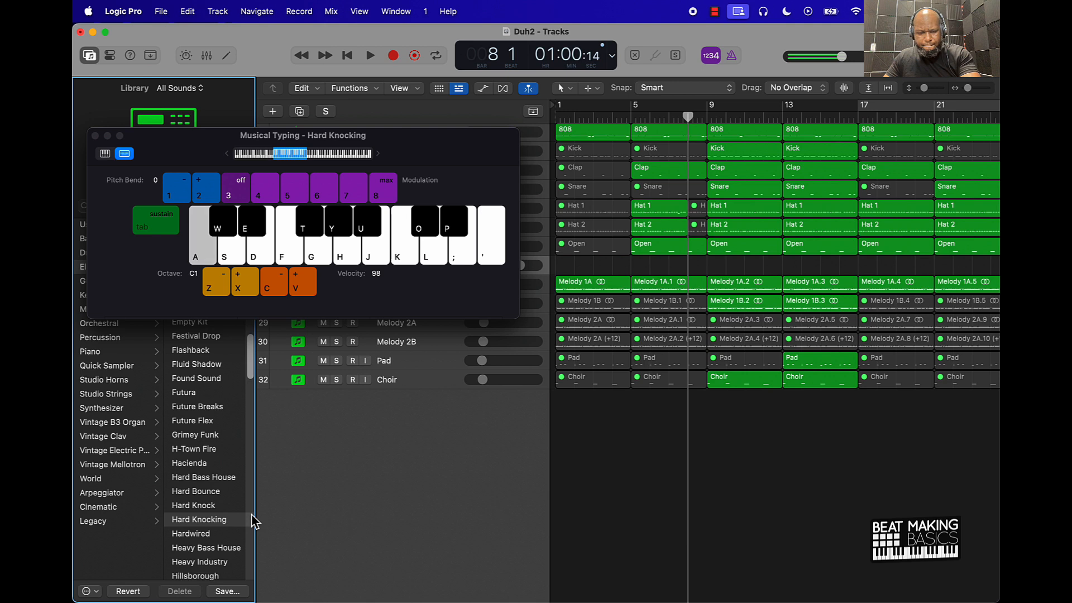
Step: Audition more tom and kick sounds of the Hard Knocking kit in octave C1, then close Musical Typing
{"action": "key", "text": "k"}
{"action": "key", "text": "l"}
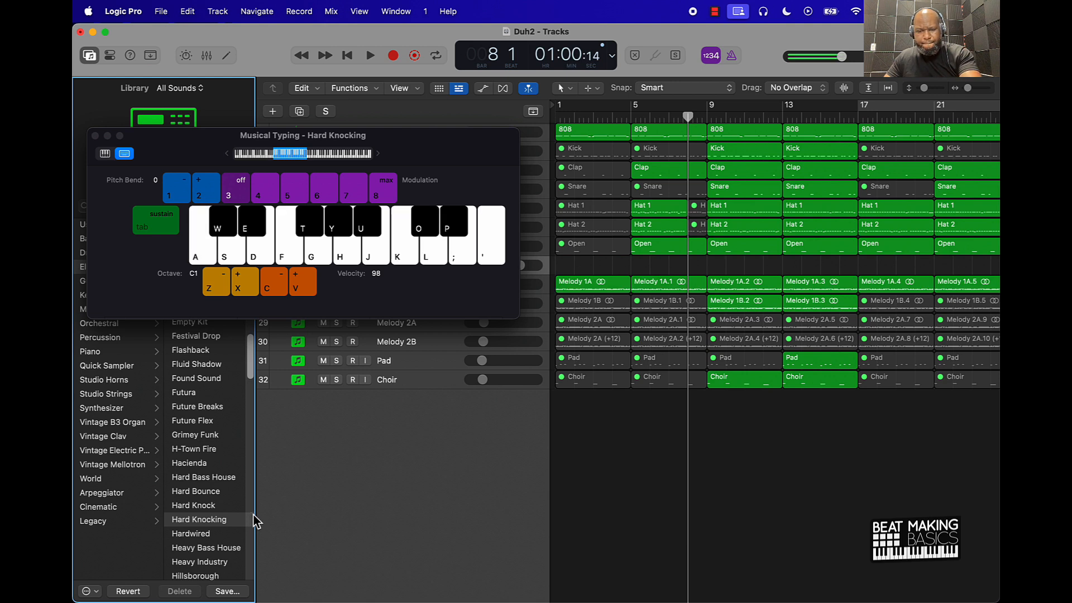
{"action": "key", "text": "j"}
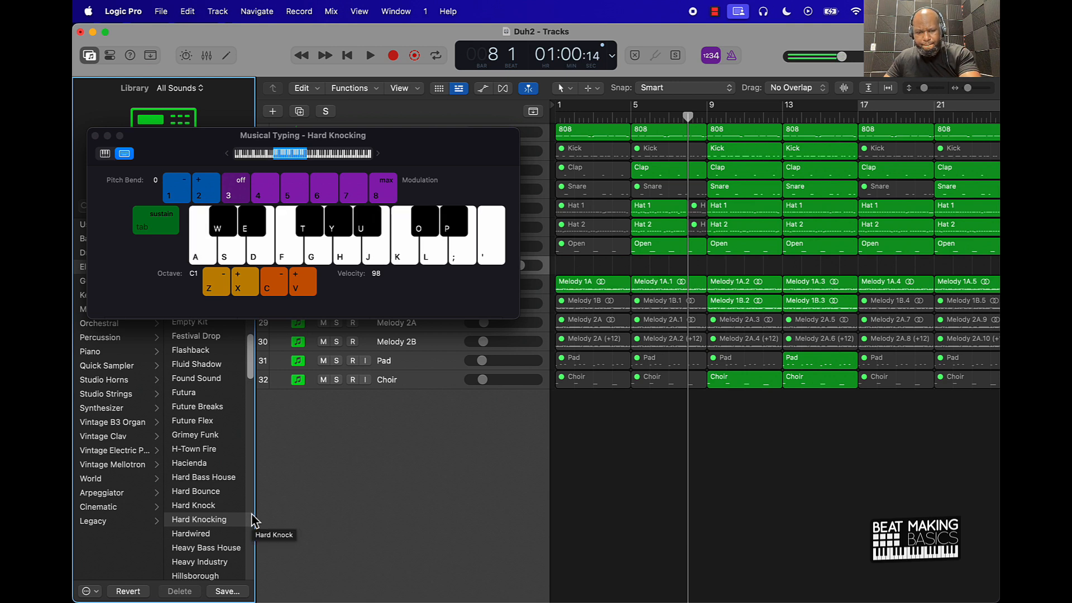
{"action": "key", "text": "g"}
{"action": "key", "text": "j"}
{"action": "key", "text": "h"}
{"action": "key", "text": "g"}
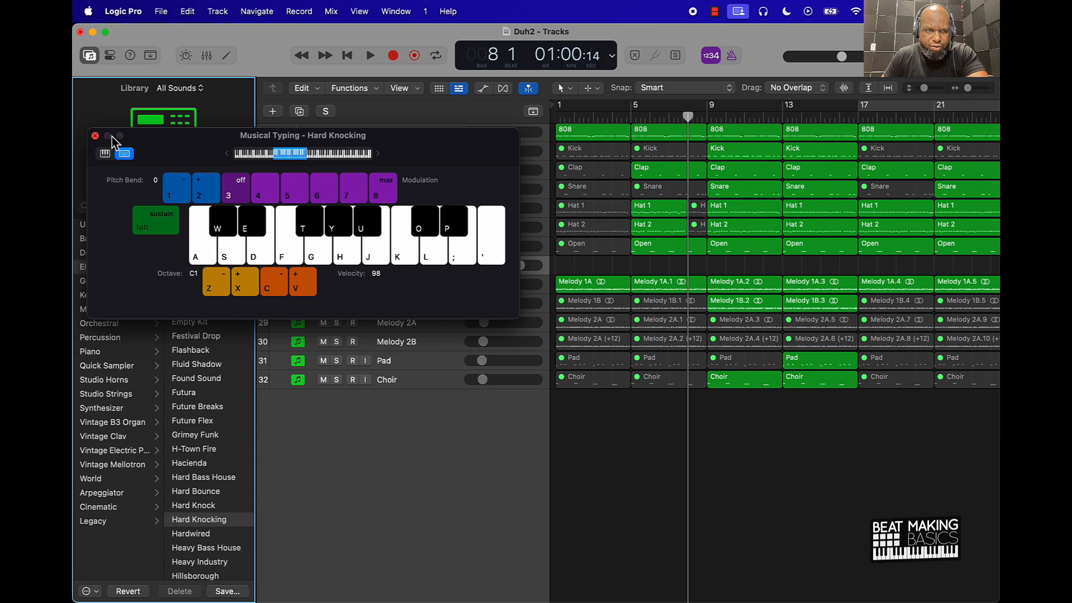
{"action": "left_click", "coordinate": [95, 136]}
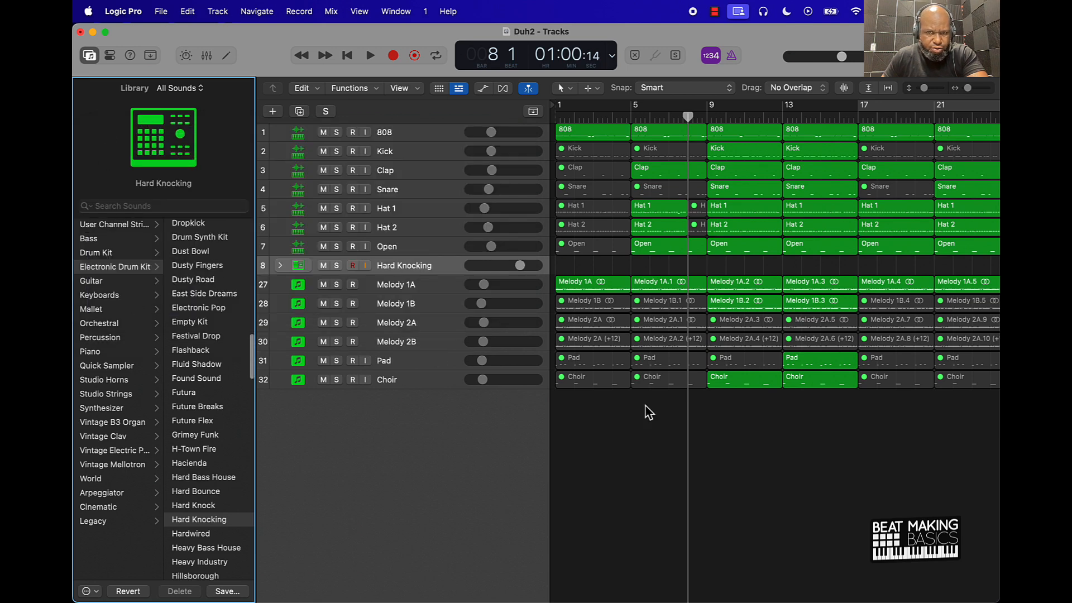
Step: Record a descending tom-and-kick fill on the Hard Knocking track in bar 8, starting the recording from bar 6 with Musical Typing
{"action": "key", "text": "comma"}
{"action": "key", "text": "comma"}
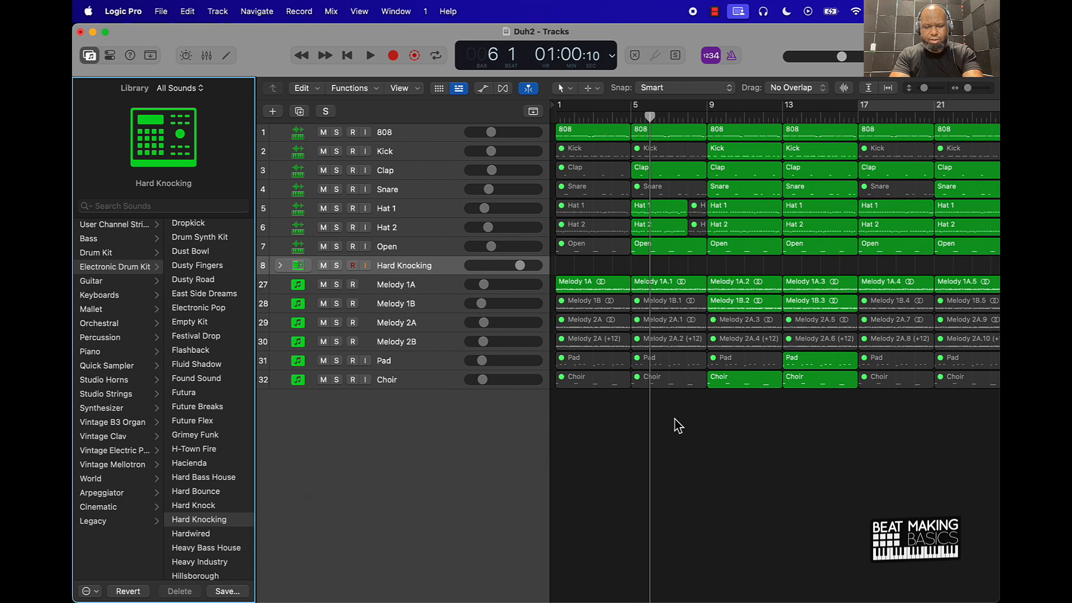
{"action": "key", "text": "super+k"}
{"action": "key", "text": "k"}
{"action": "key", "text": "j"}
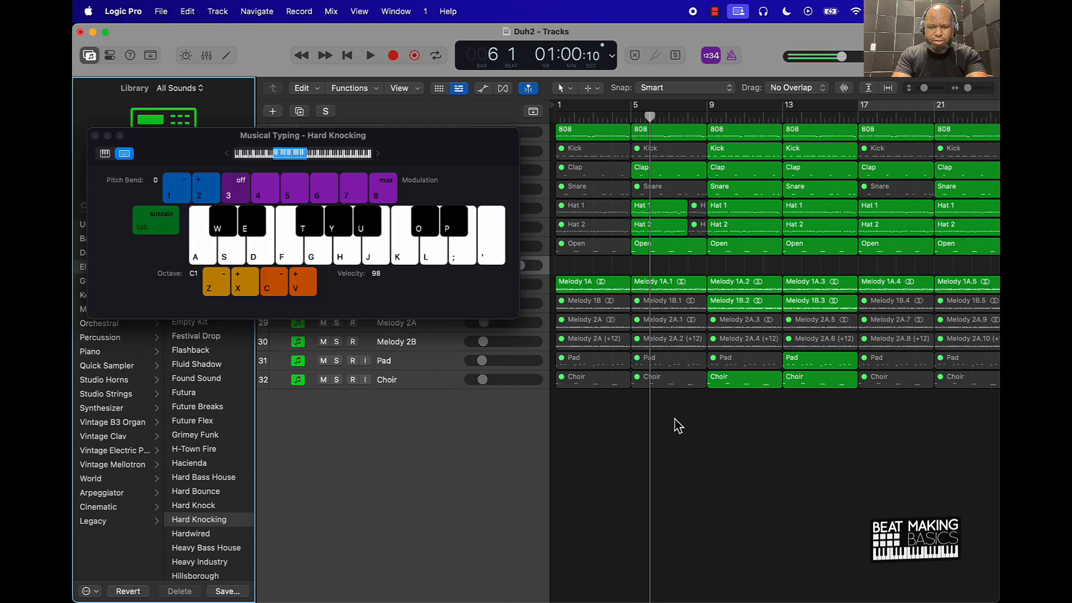
{"action": "key", "text": "f"}
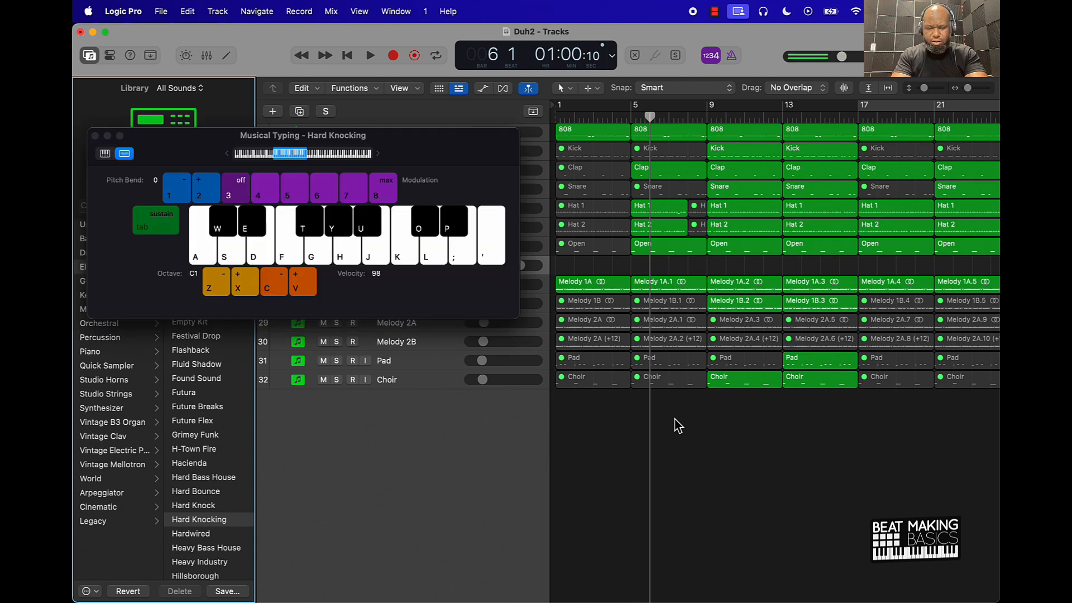
{"action": "key", "text": "r"}
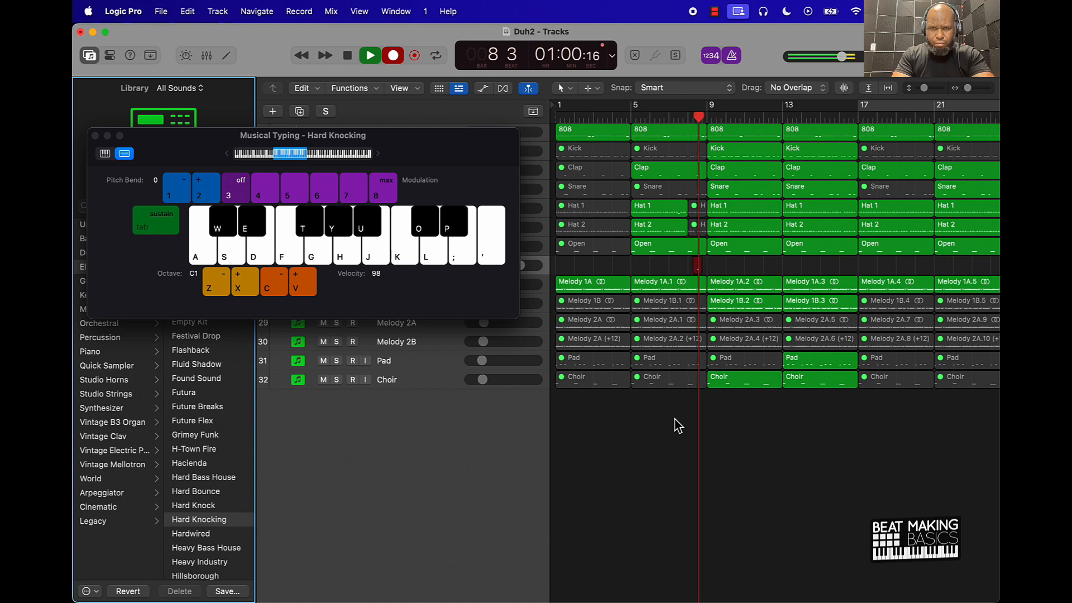
{"action": "key", "text": "h"}
{"action": "key", "text": "g"}
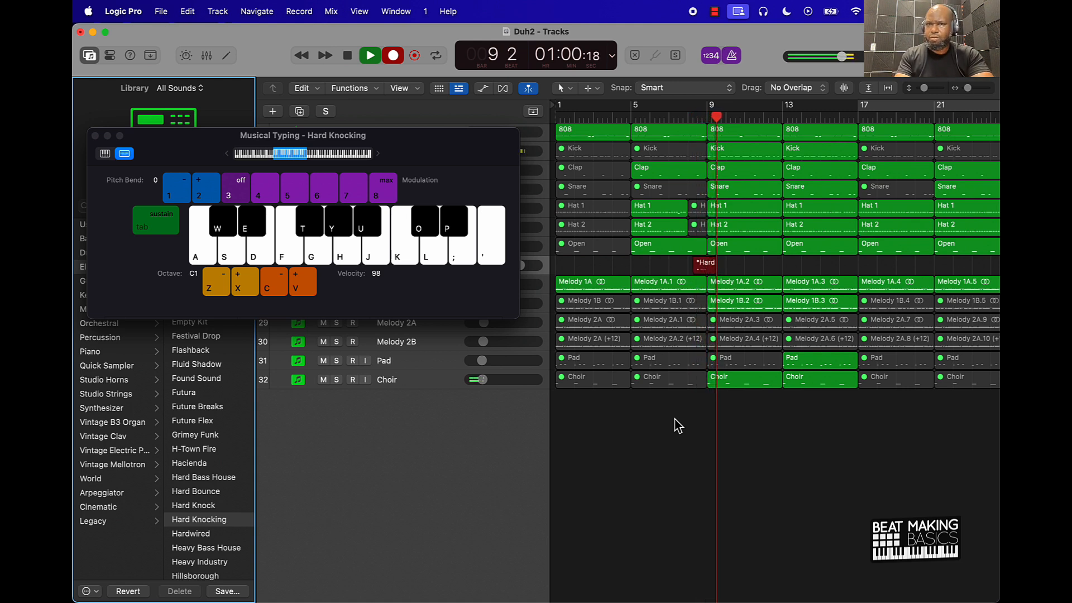
{"action": "key", "text": "space"}
Step: Record a descending tom-and-kick fill on the Hard Knocking track in bar 32, starting the recording from bar 31
{"action": "scroll", "coordinate": [937, 240], "scroll_direction": "right", "scroll_amount": 5}
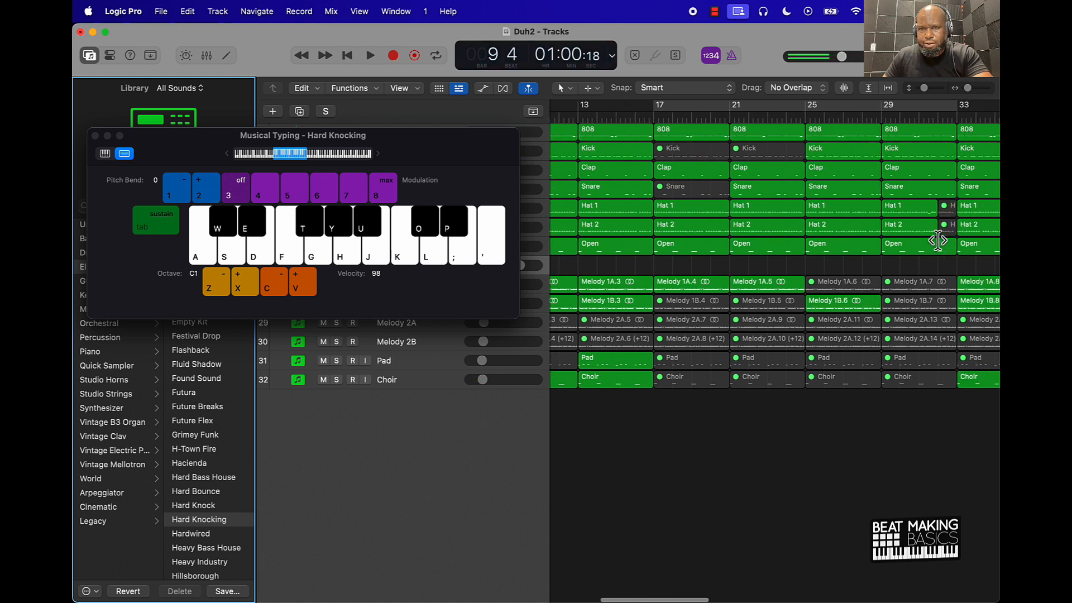
{"action": "scroll", "coordinate": [938, 240], "scroll_direction": "right", "scroll_amount": 3}
{"action": "left_click", "coordinate": [812, 115]}
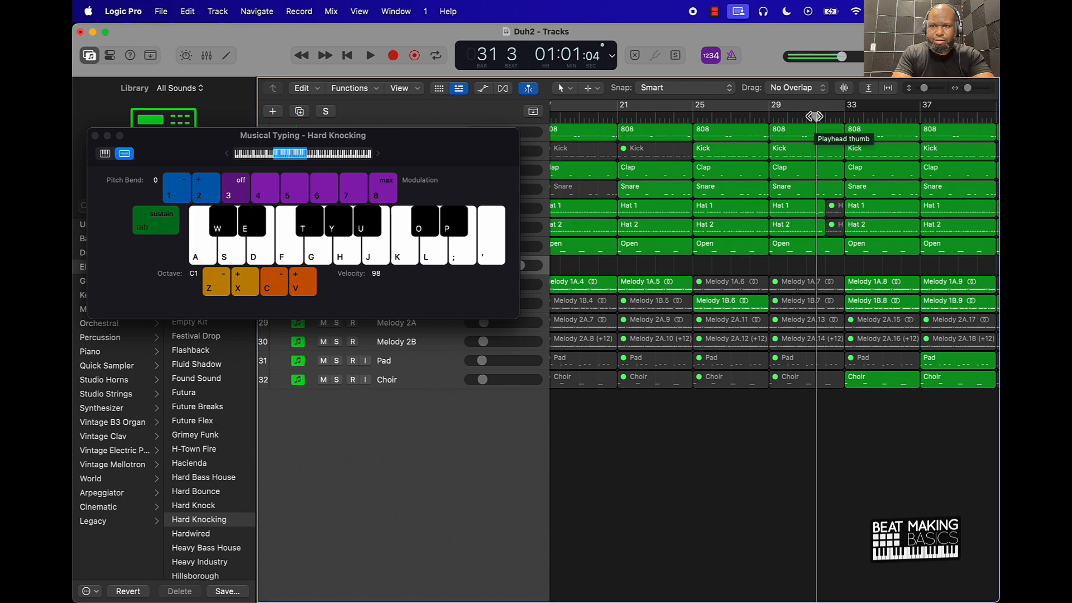
{"action": "key", "text": "r"}
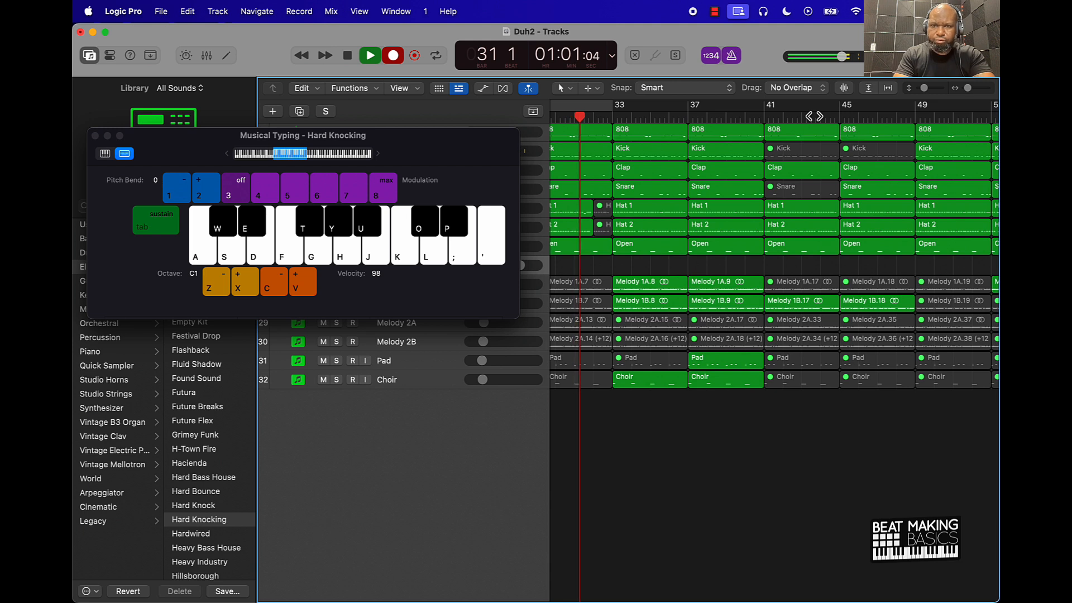
{"action": "key", "text": "j"}
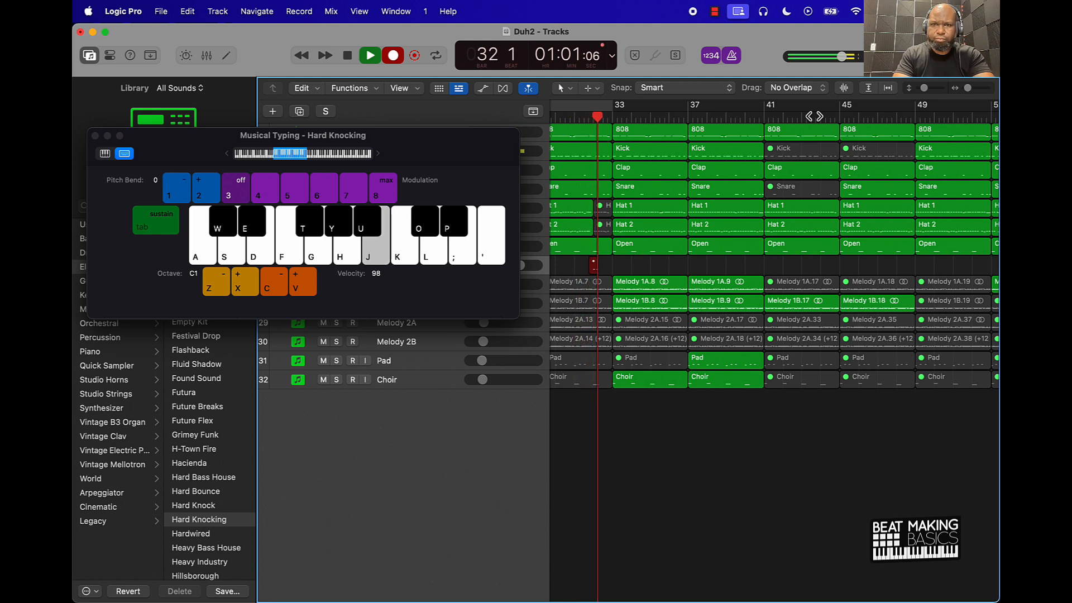
{"action": "key", "text": "g"}
{"action": "key", "text": "f"}
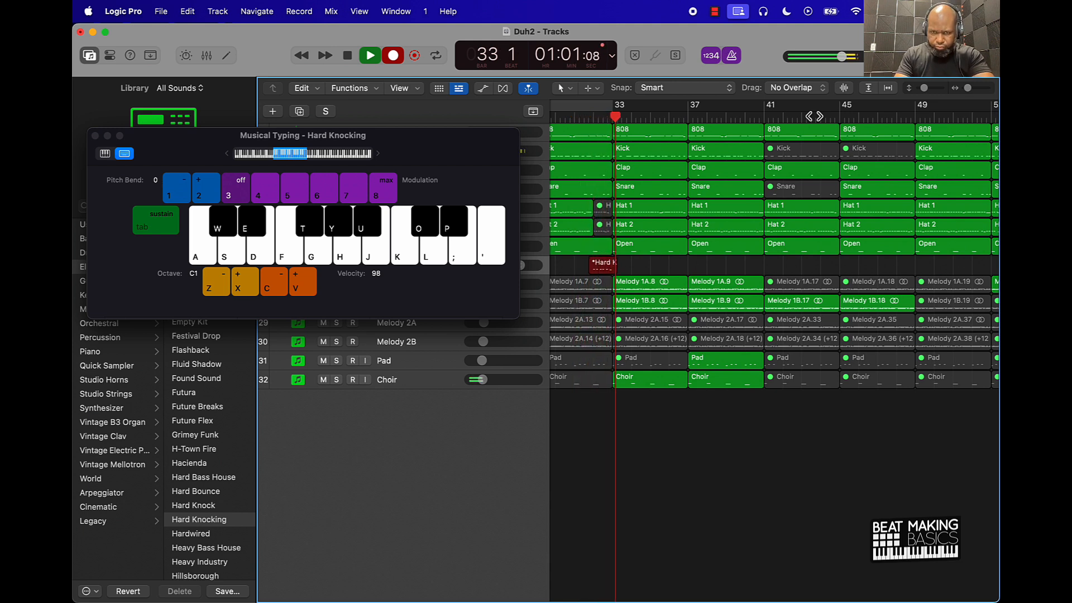
{"action": "key", "text": "space"}
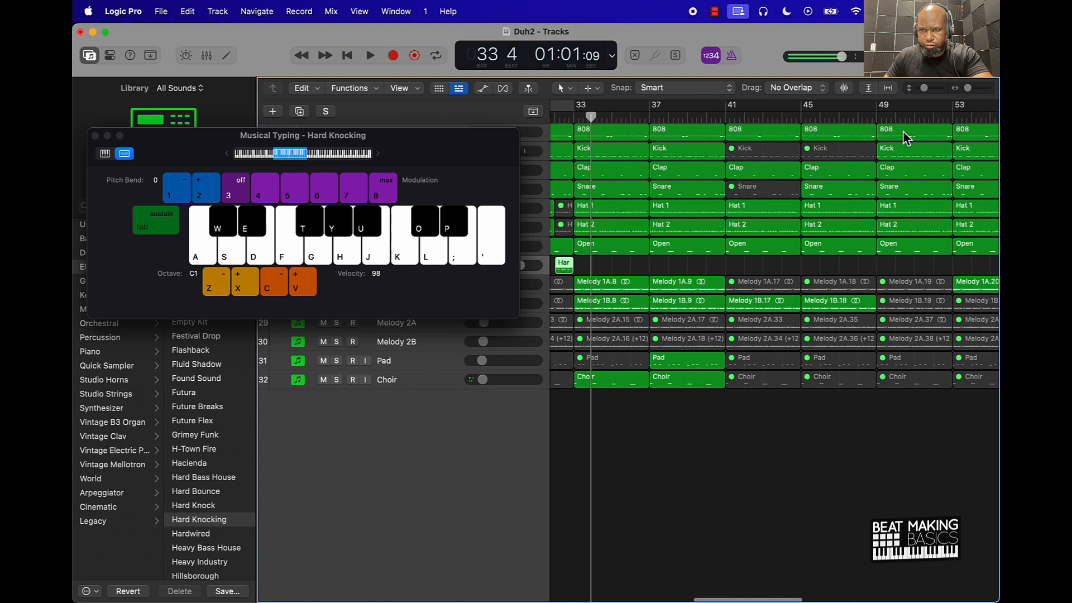
Step: Record another tom-and-kick fill on the Hard Knocking track in bar 56, starting from bar 55, and close Musical Typing
{"action": "scroll", "coordinate": [904, 136], "scroll_direction": "right", "scroll_amount": 5}
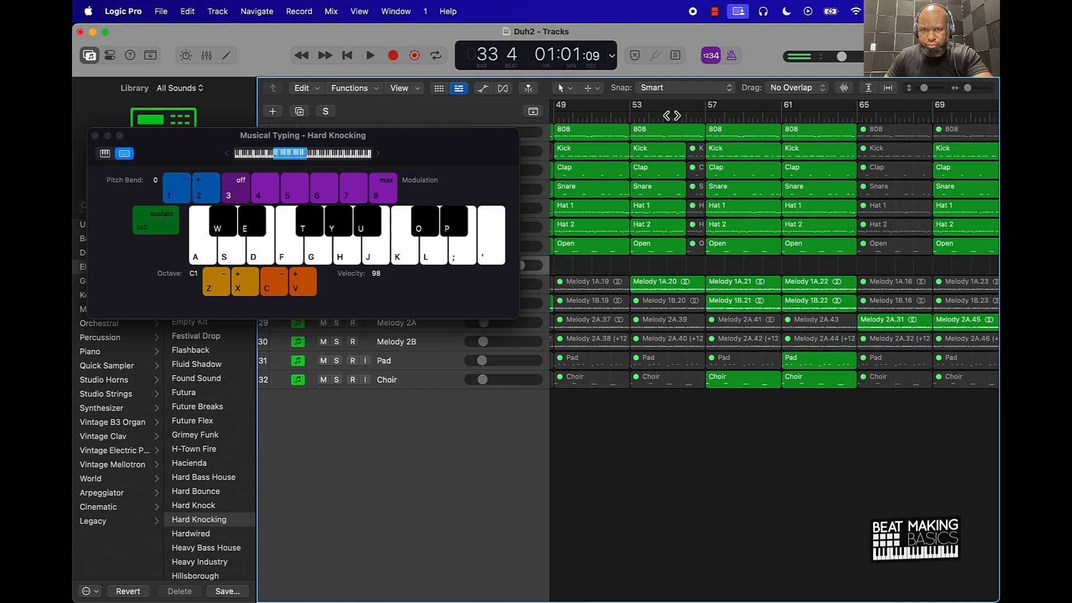
{"action": "left_click", "coordinate": [670, 117]}
{"action": "key", "text": "r"}
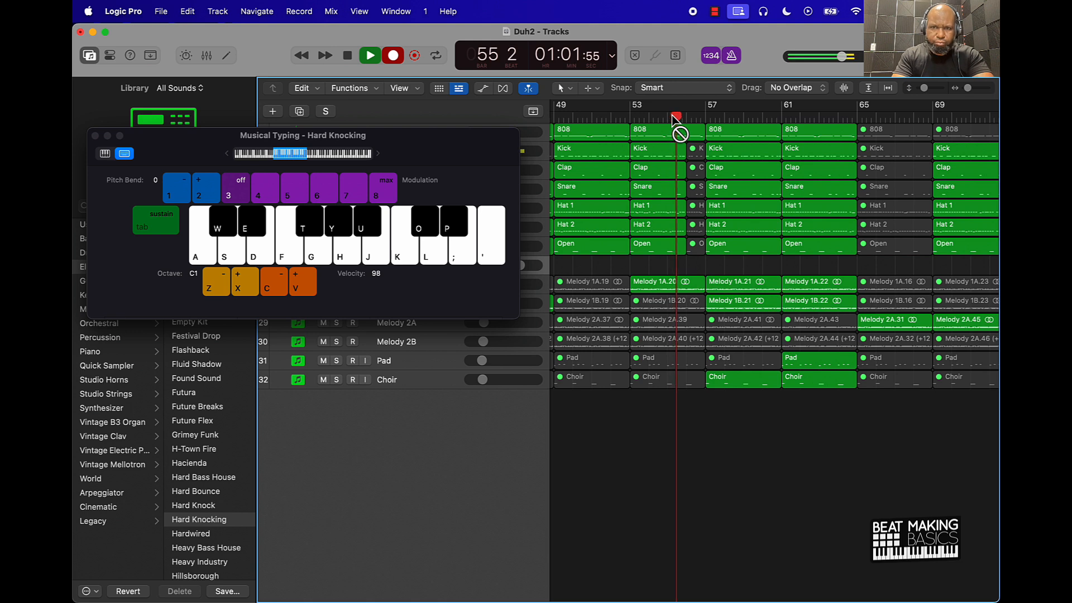
{"action": "key", "text": "j"}
{"action": "key", "text": "h"}
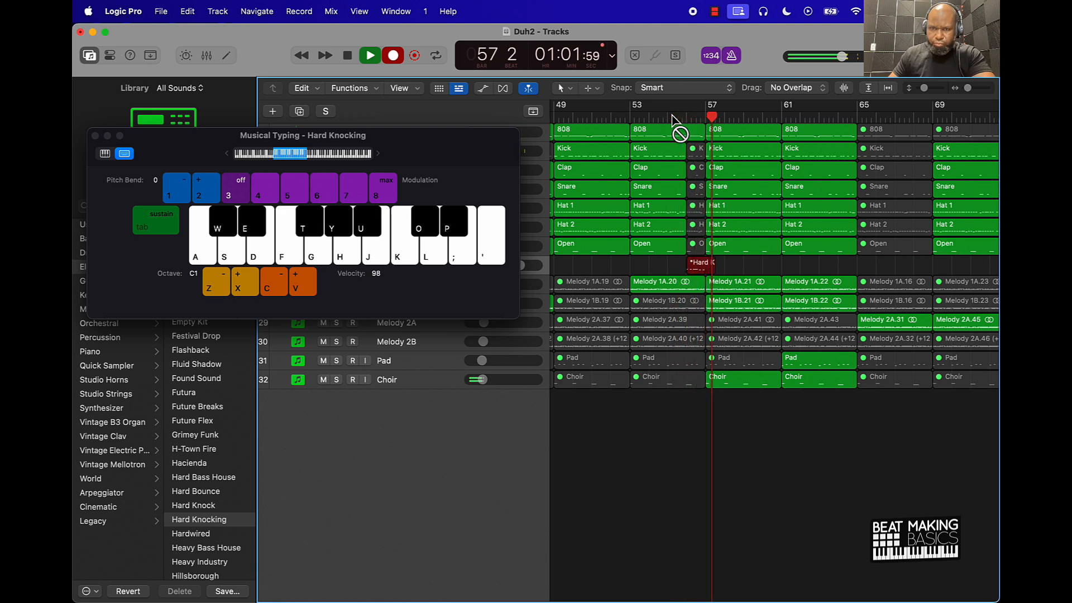
{"action": "key", "text": "space"}
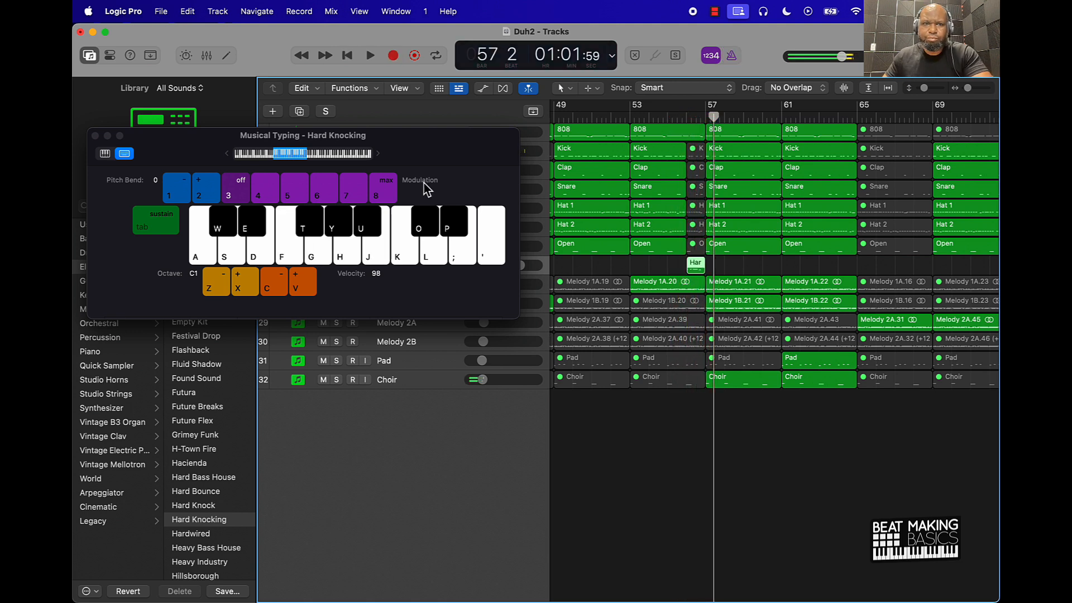
{"action": "left_click", "coordinate": [95, 136]}
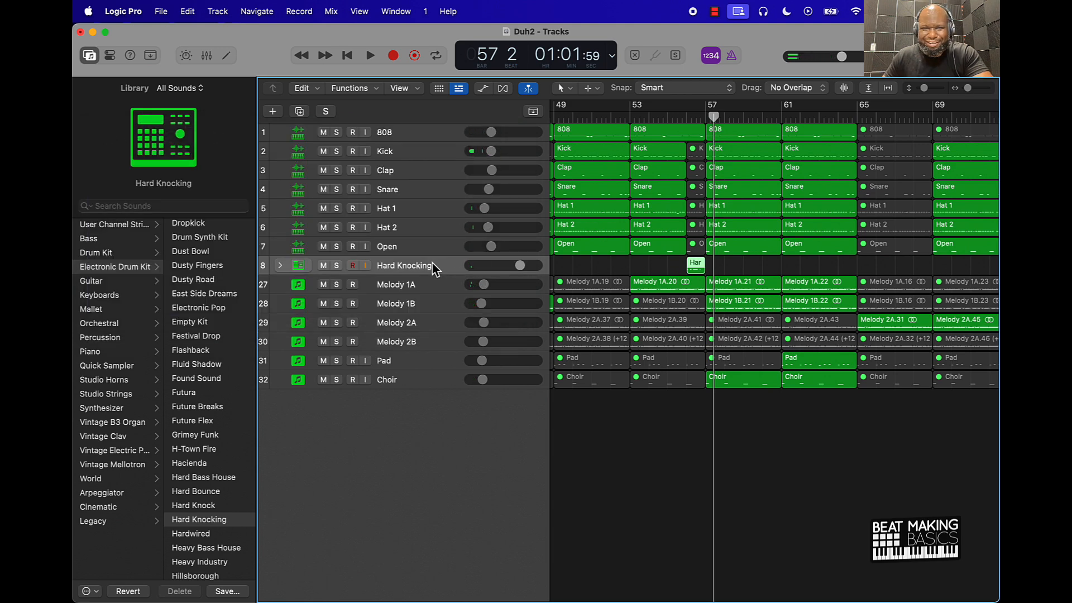
Step: Quantize all notes of the three Hard Knocking fill regions to 1/16 Swing A in the Piano Roll
{"action": "double_click", "coordinate": [697, 271]}
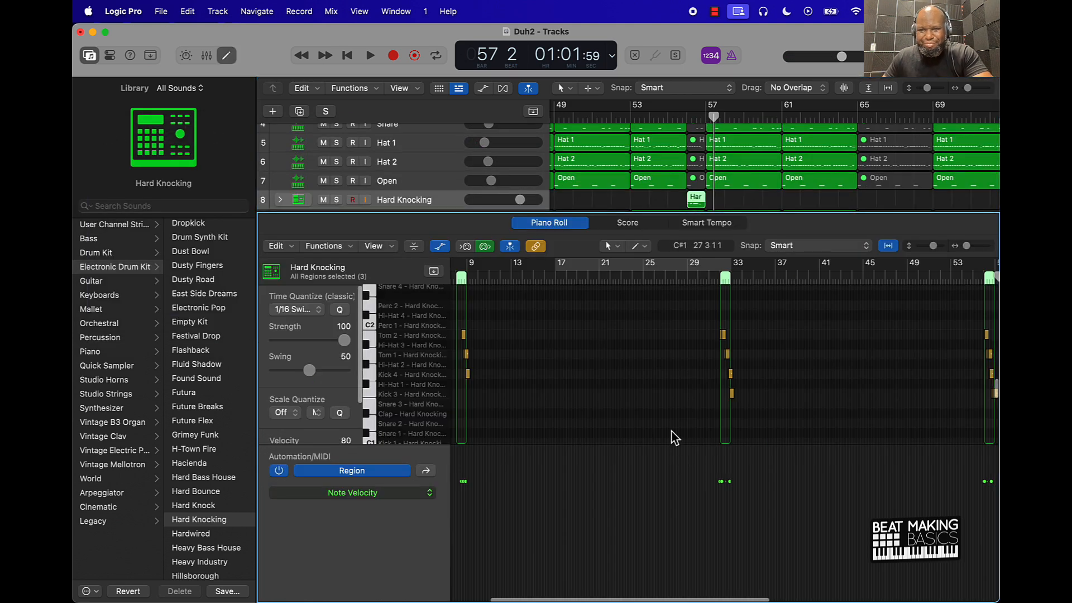
{"action": "key", "text": "super+a"}
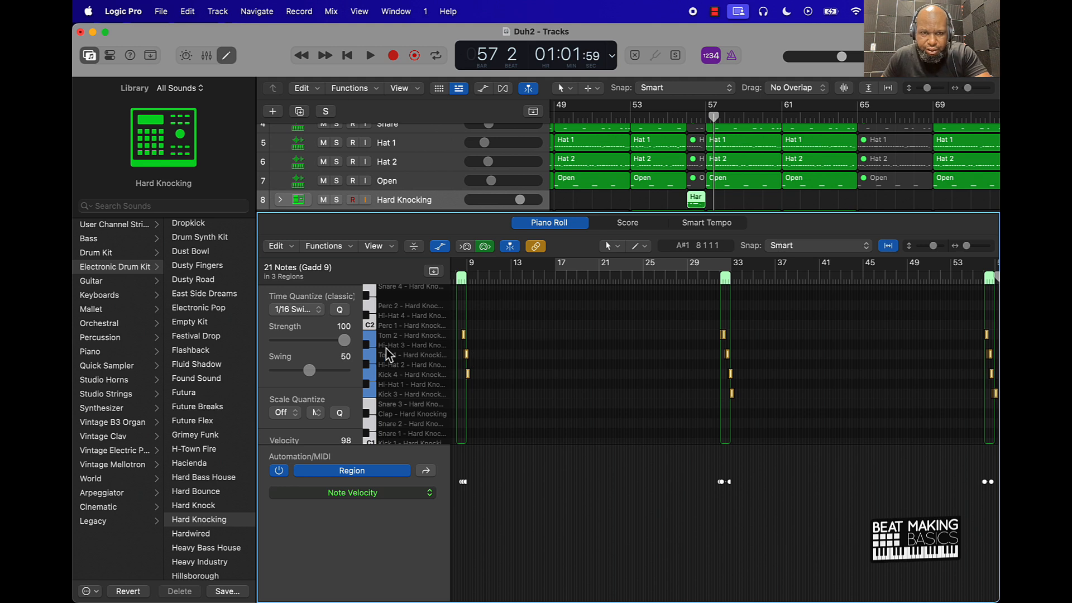
{"action": "left_click", "coordinate": [312, 313]}
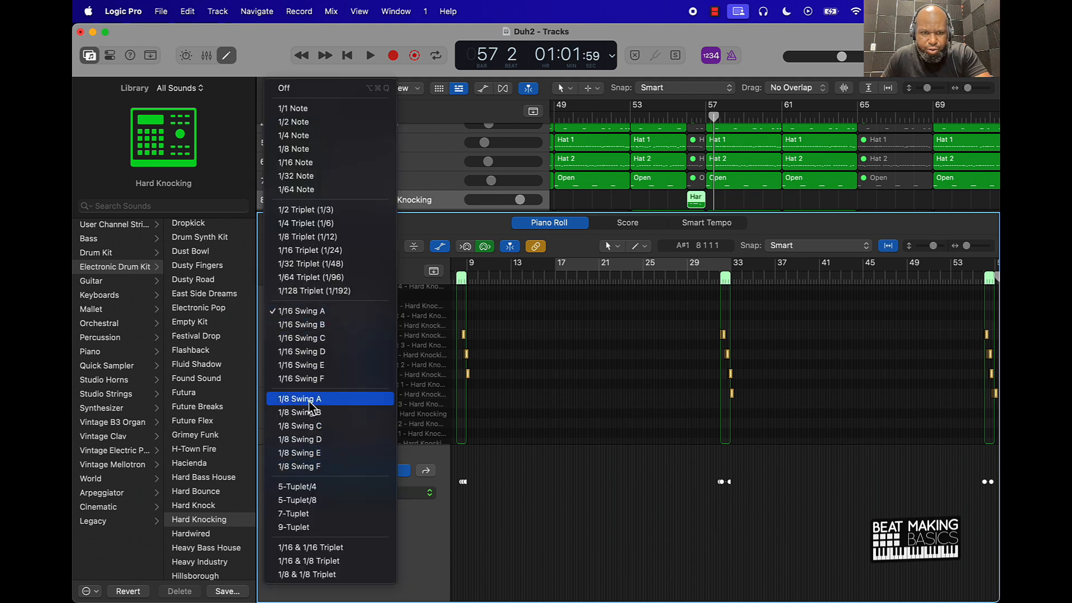
{"action": "left_click", "coordinate": [310, 313]}
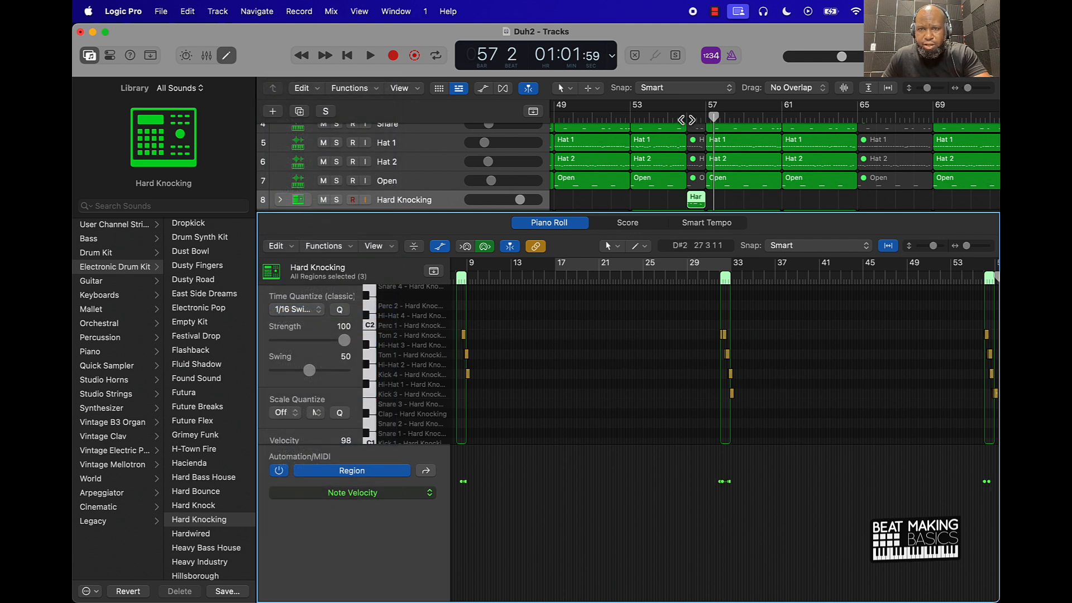
Step: Play back the bar 56 drum fill up to bar 57 to check its timing and level
{"action": "left_click", "coordinate": [686, 119]}
{"action": "key", "text": "space"}
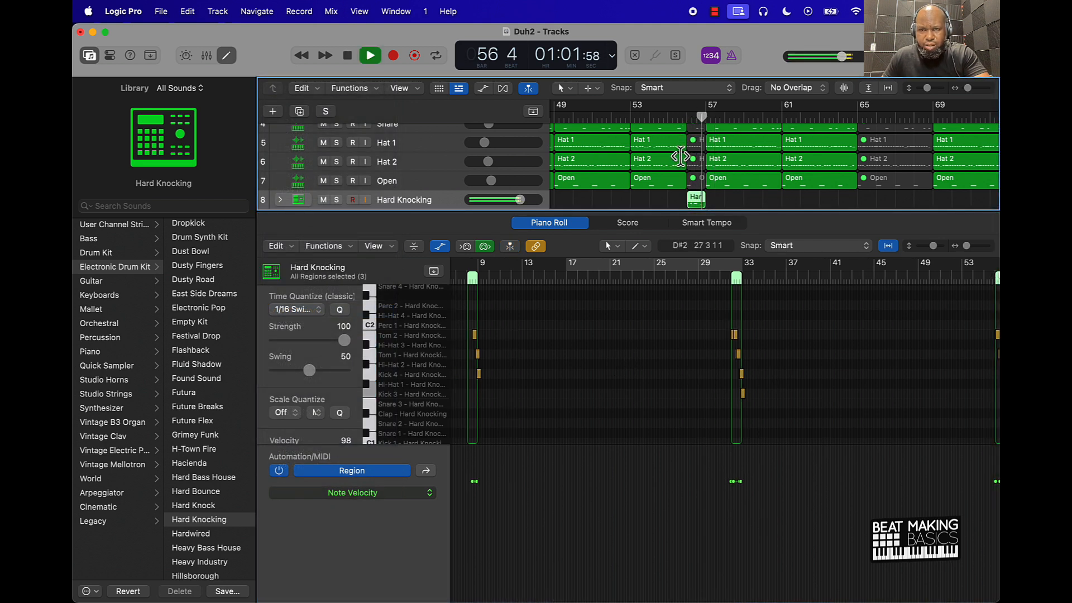
{"action": "key", "text": "space"}
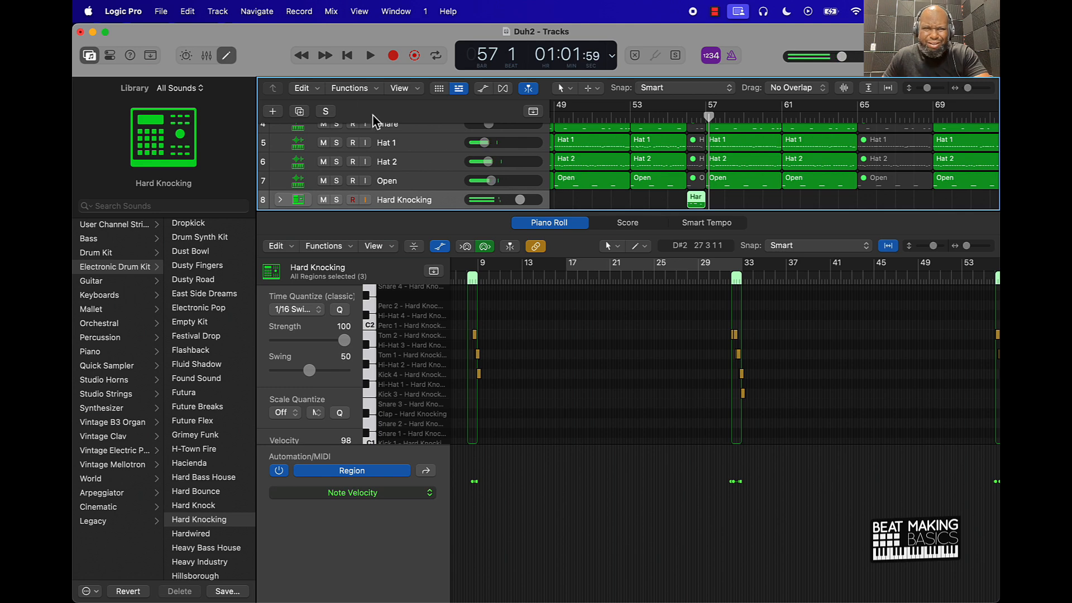
Step: Close the Piano Roll and Library, and lower the Hard Knocking track's volume to about the level of the Kick and Clap tracks
{"action": "left_click", "coordinate": [227, 56]}
{"action": "left_click", "coordinate": [93, 58]}
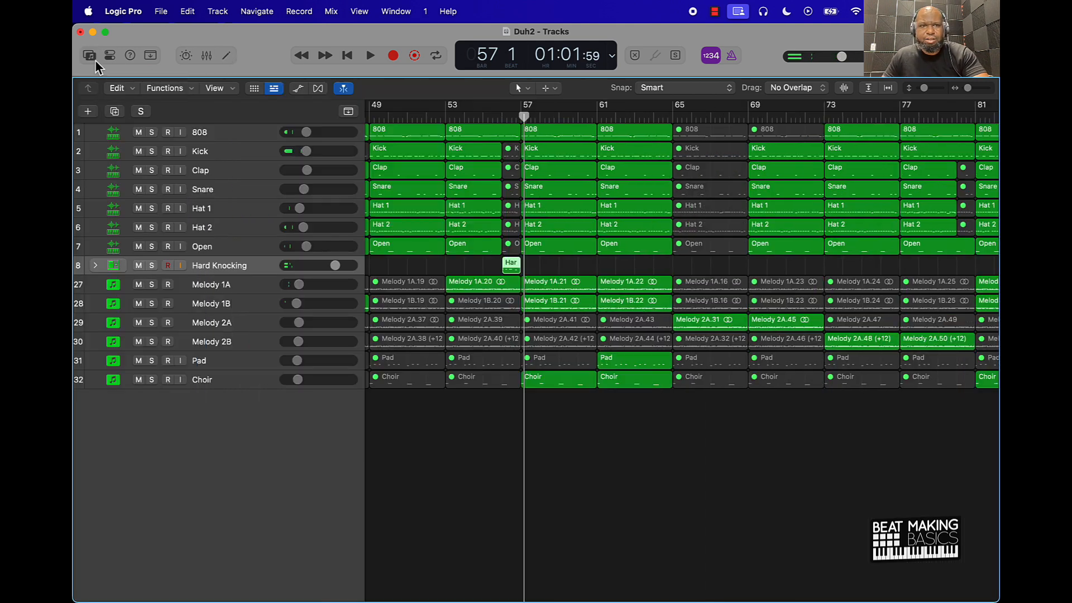
{"action": "left_click_drag", "start_coordinate": [343, 267], "coordinate": [323, 268]}
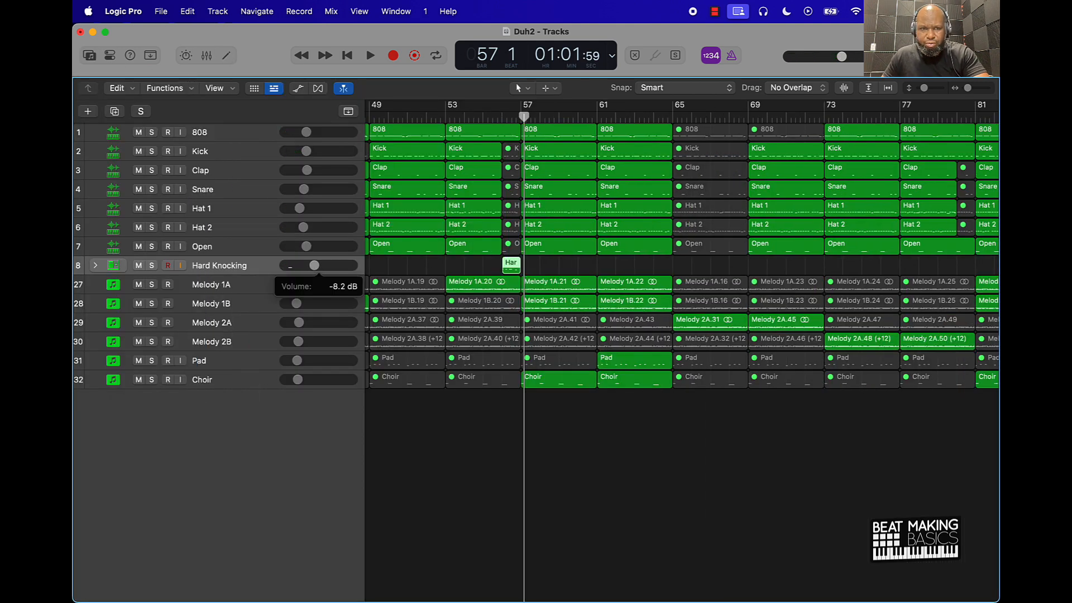
{"action": "key", "text": "z"}
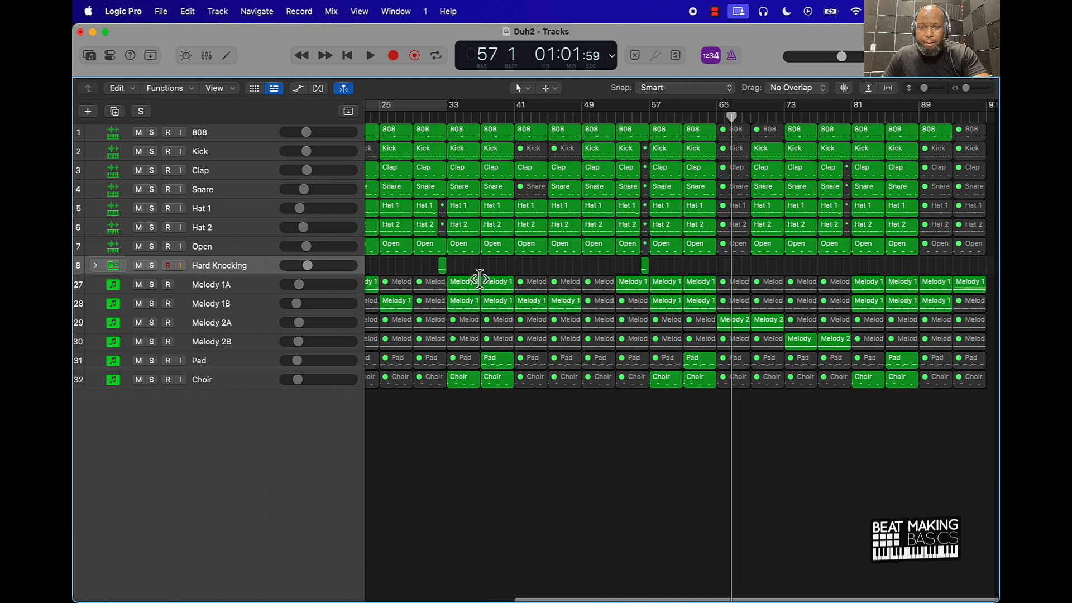